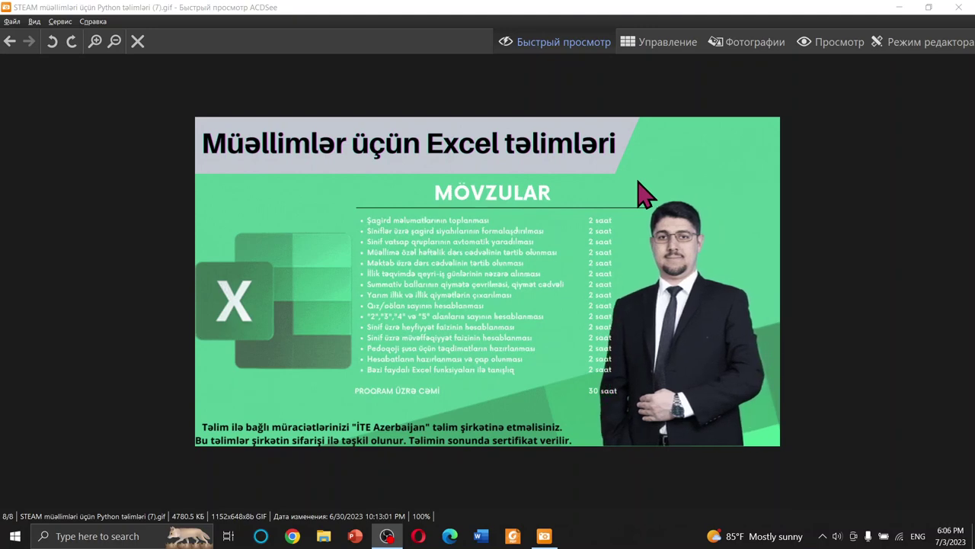
Open Board.pdf in Foxit Reader, discarding the recovered documents.
left_click(524, 535)
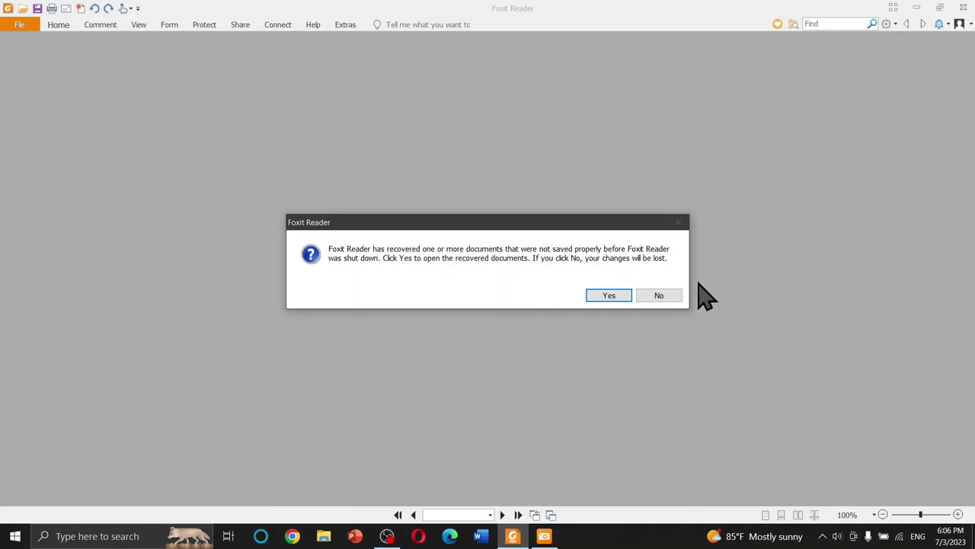
left_click(660, 295)
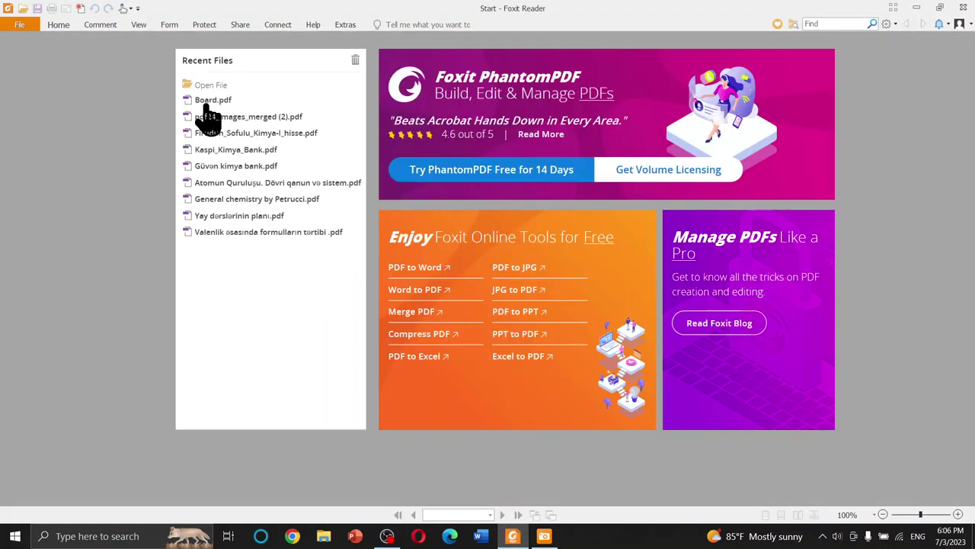
left_click(207, 102)
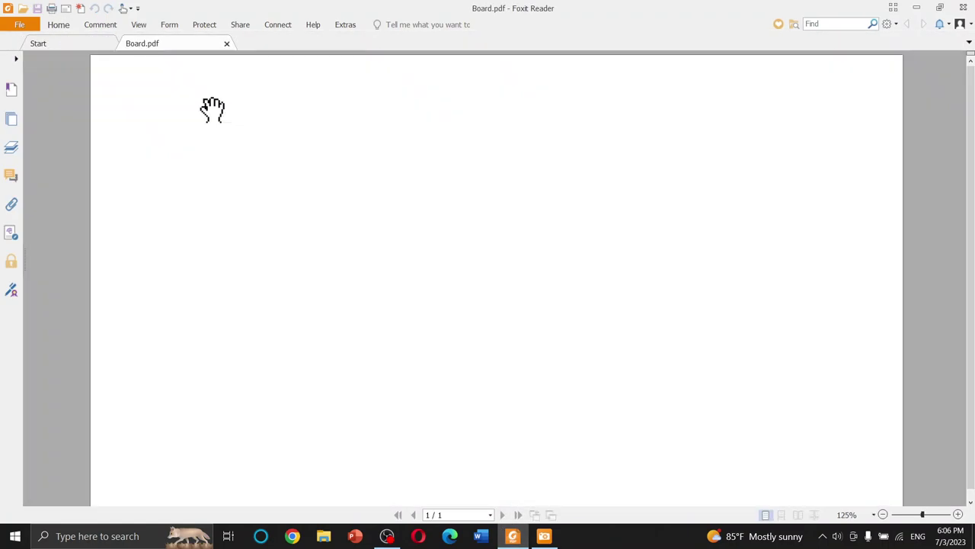
Add a Typewriter text line '1) Data Validation - Giriş datalarına nəzarət' at the page's top-left.
left_click(100, 25)
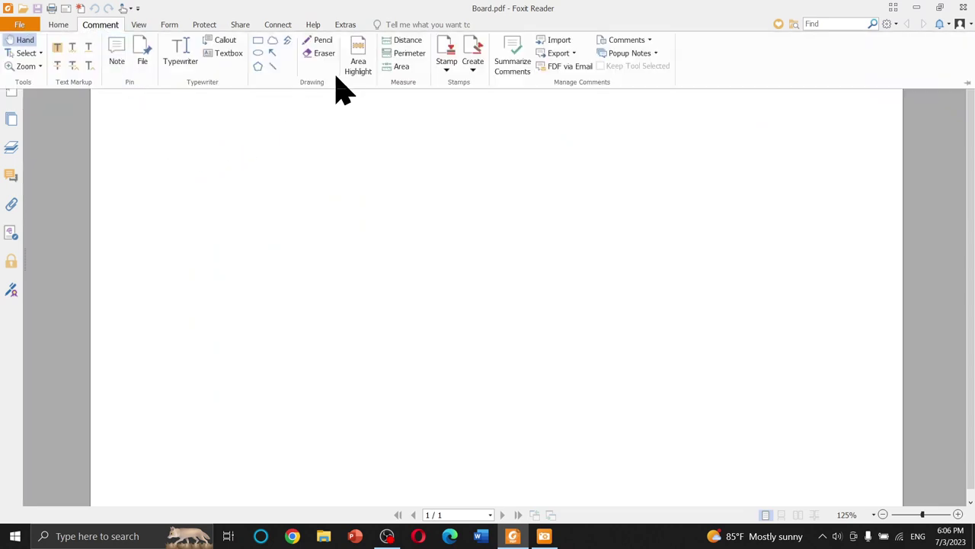
left_click(189, 58)
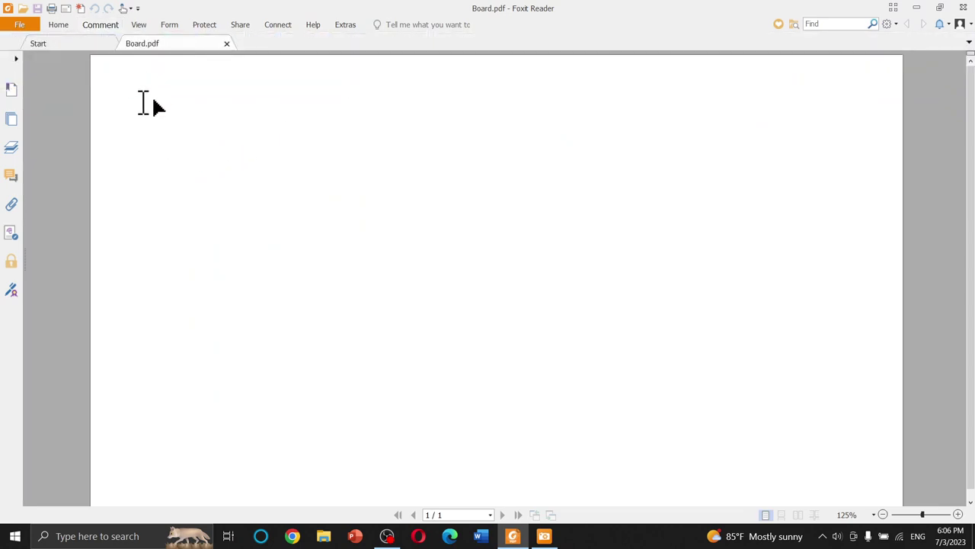
left_click(106, 102)
type("1)")
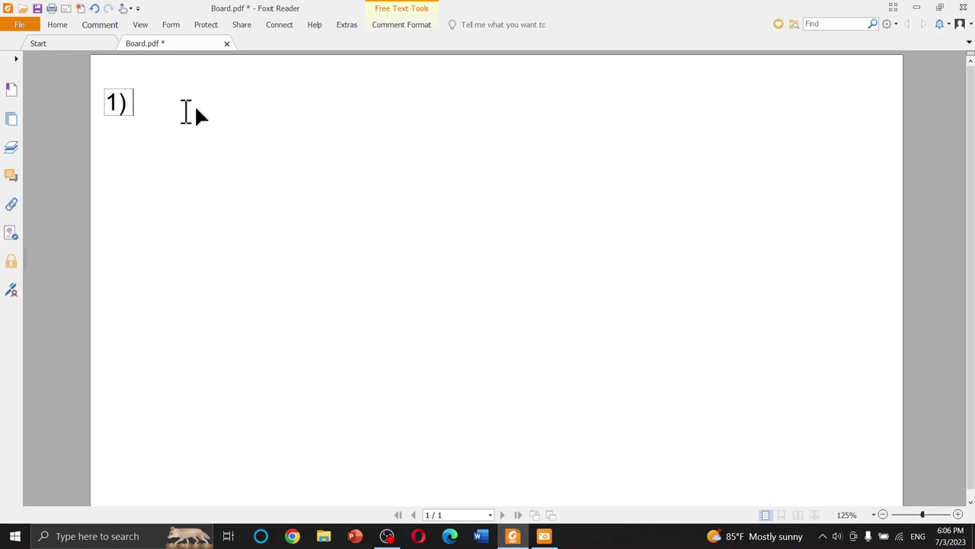
type("Data")
type(" Validation -  ")
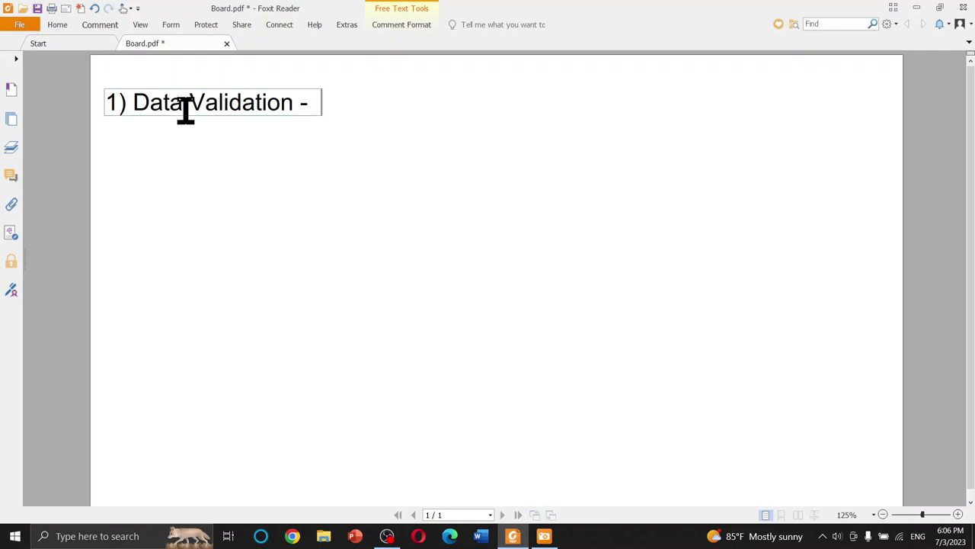
type("Giri")
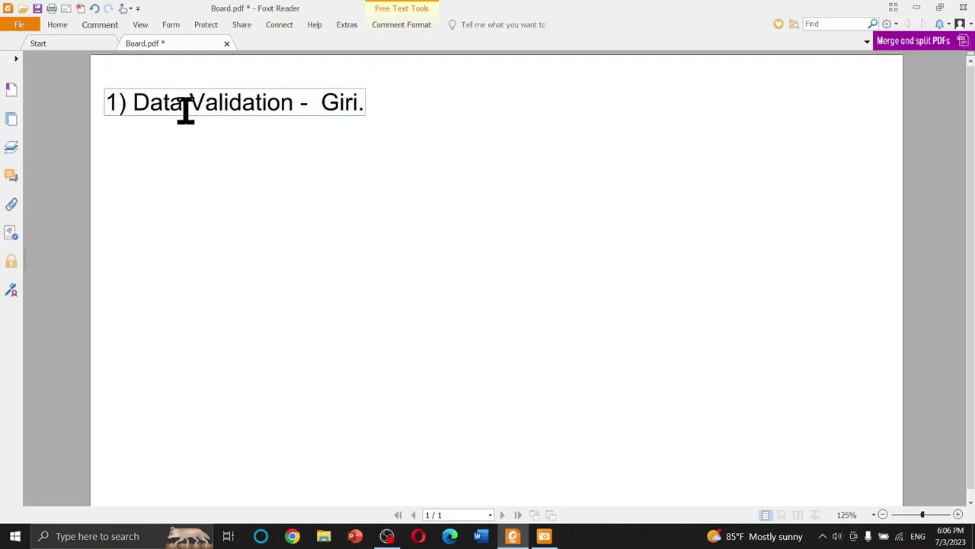
key("super+space")
key("super+space")
type("ş")
type(" datalarına")
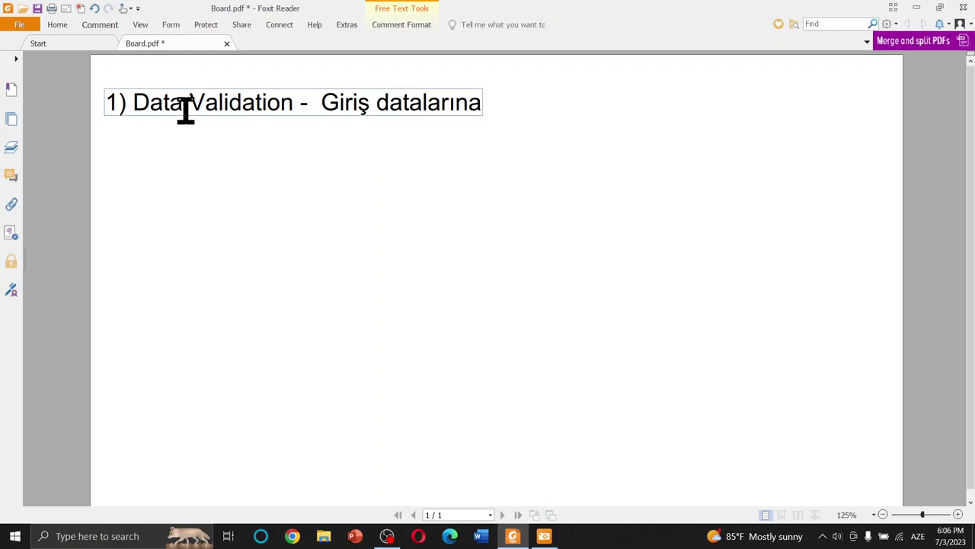
type(" nəzarət")
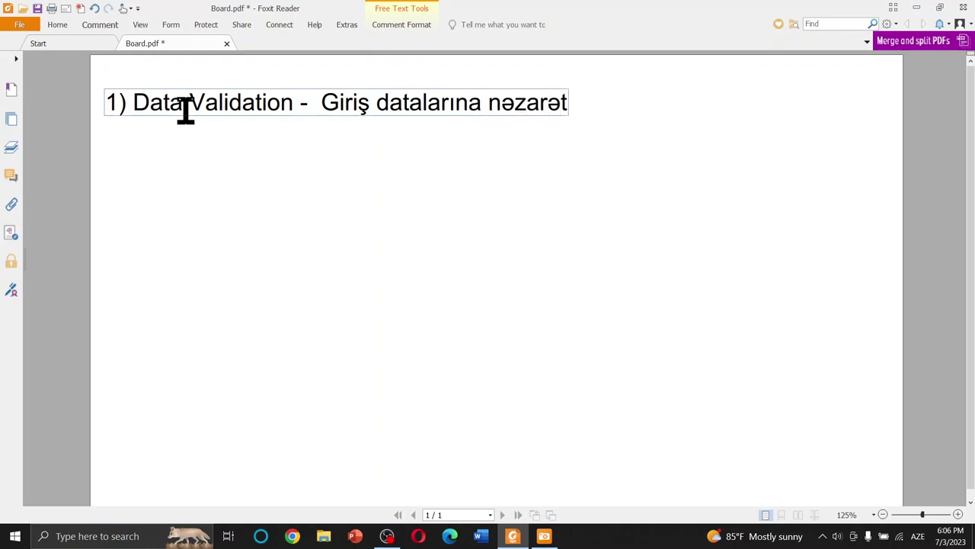
Type the line '2) Protect Cells - Xanaların müdaxilədən qorunması' below the first one.
left_click(108, 143)
type("2)")
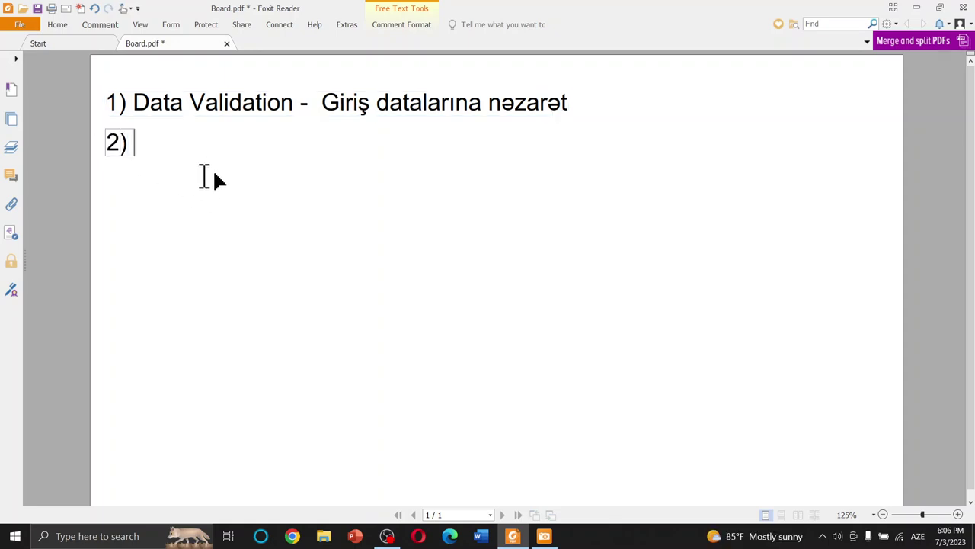
type("Protect")
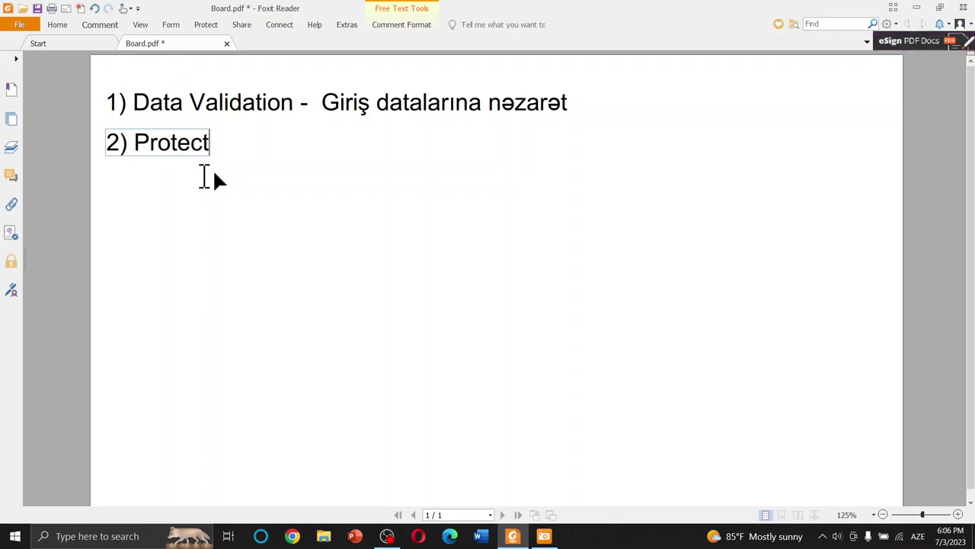
type(" Cells - ")
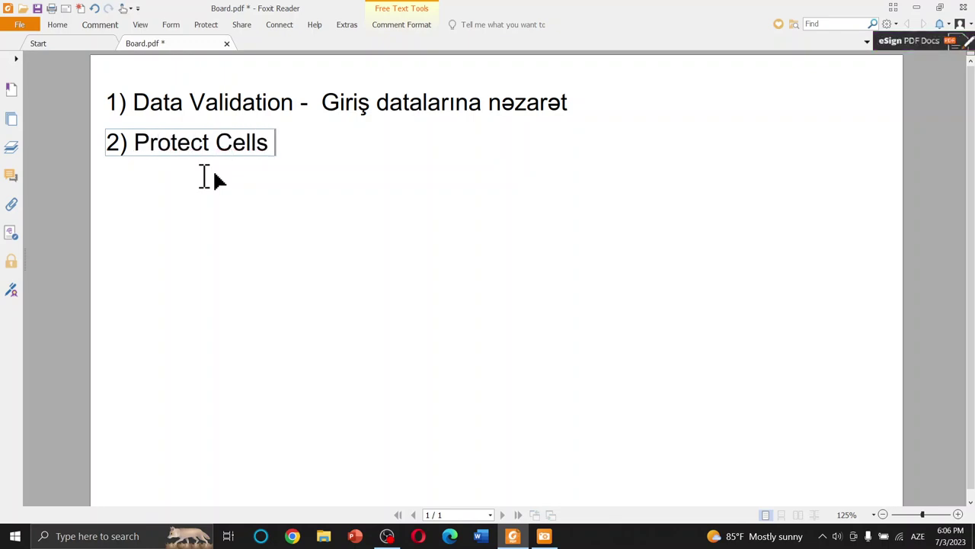
type("Hü")
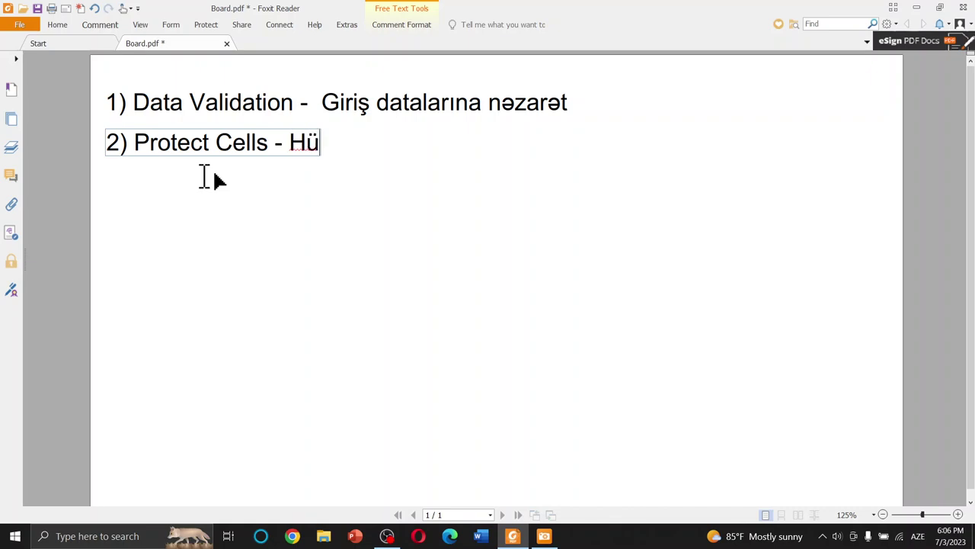
key("BackSpace")
key("BackSpace")
key("BackSpace")
type("naların")
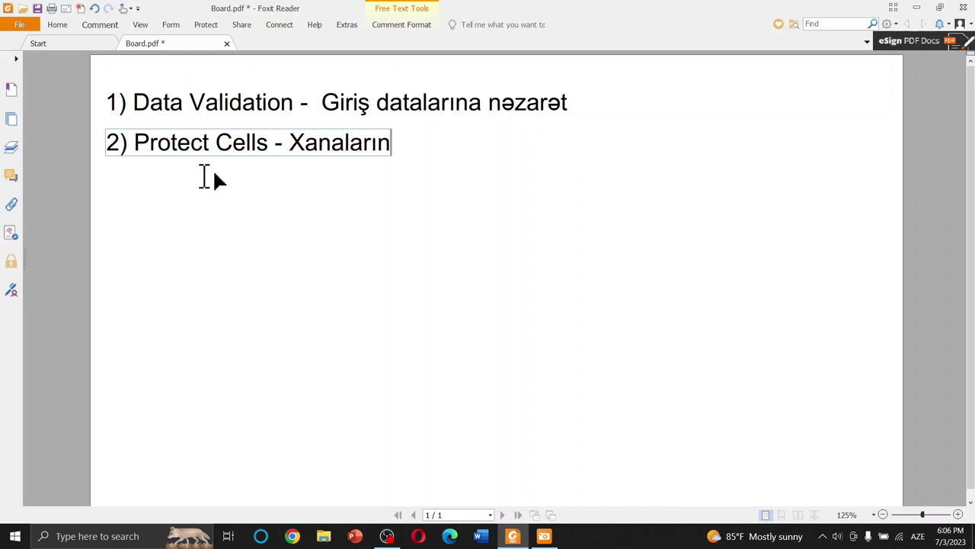
type(" müdax")
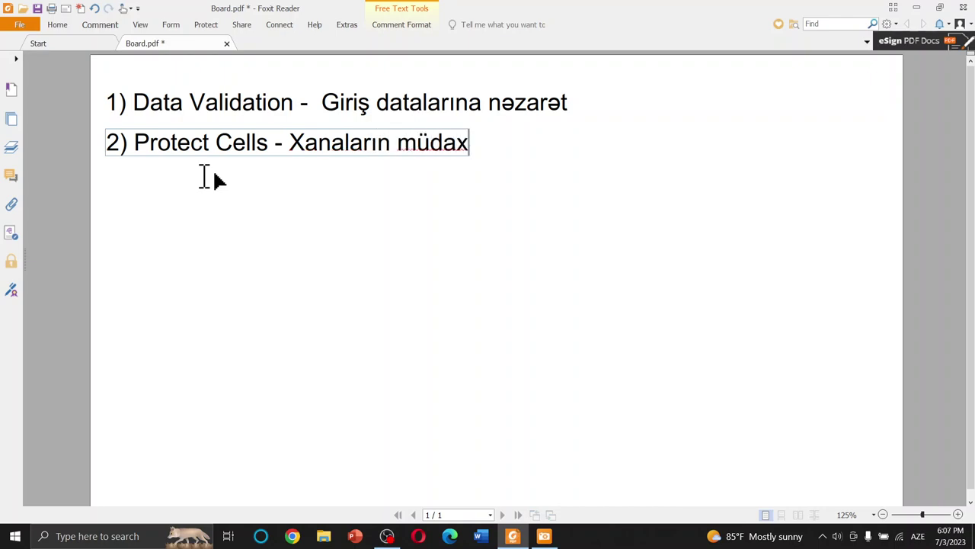
type("ilədən qo")
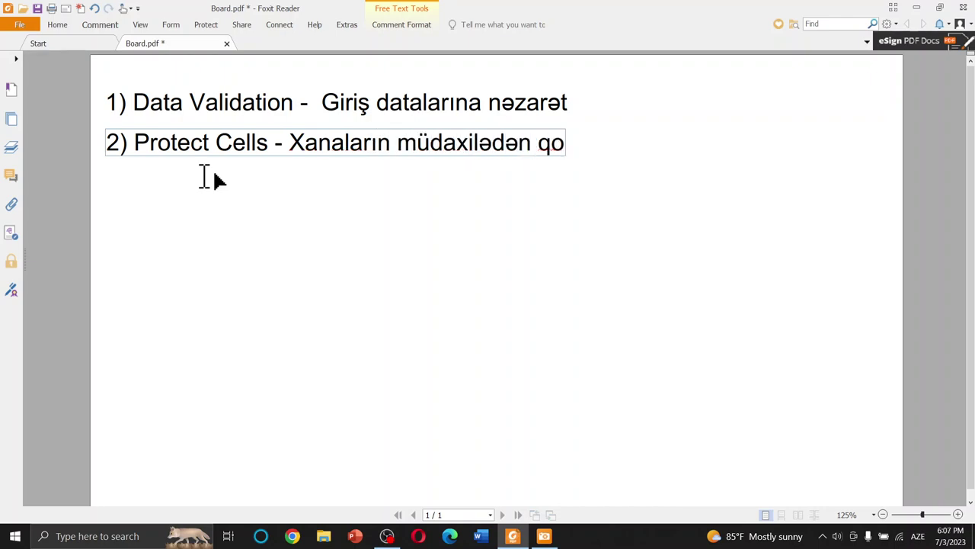
type("runması")
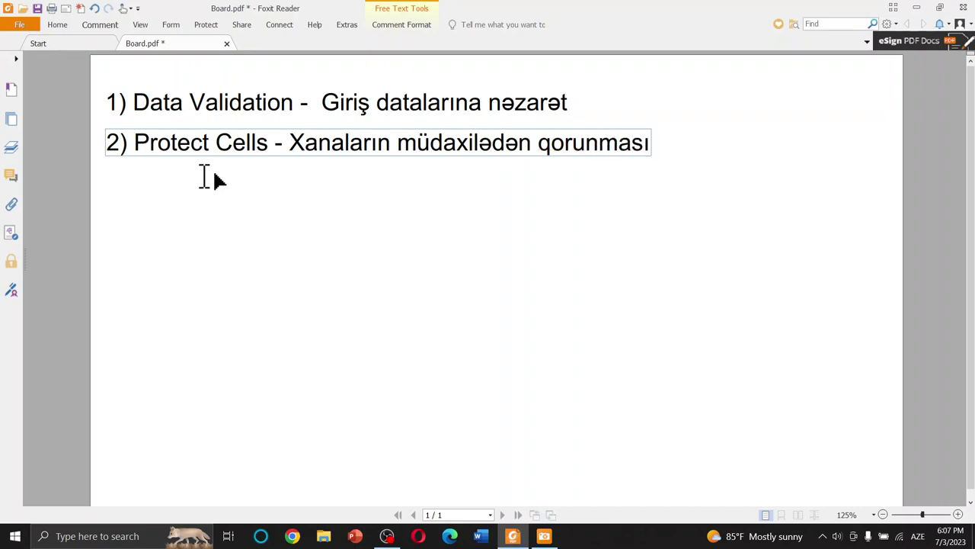
Type '3) Protect Worksheet - Excell faylının qorunması' under line 2, switching keyboard layouts as needed.
left_click(111, 190)
type("3) E")
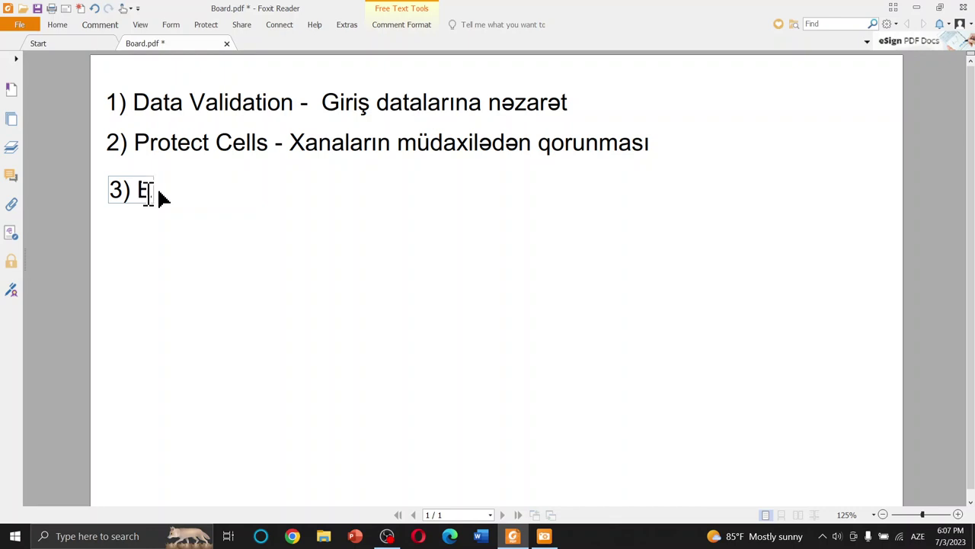
type("xcel")
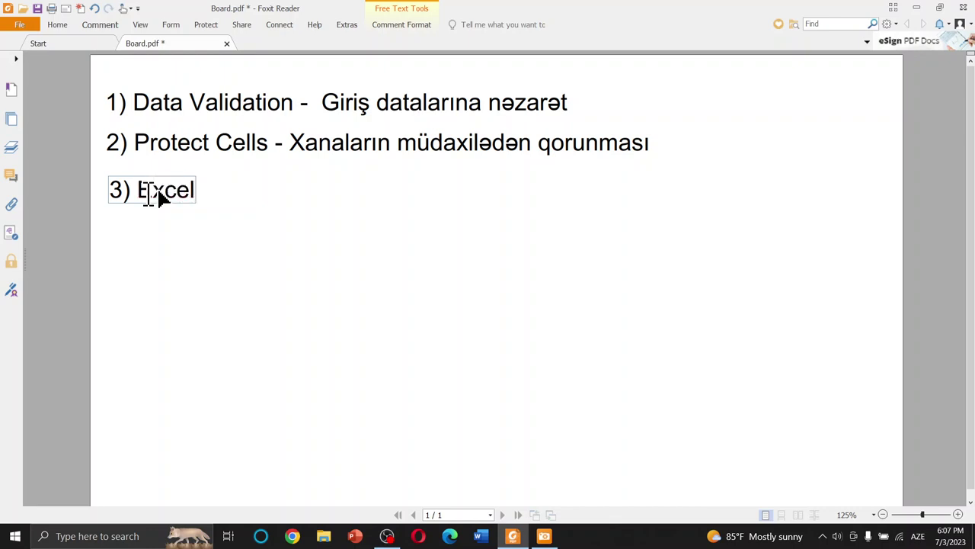
type(" fay")
key("BackSpace")
key("BackSpace")
key("BackSpace")
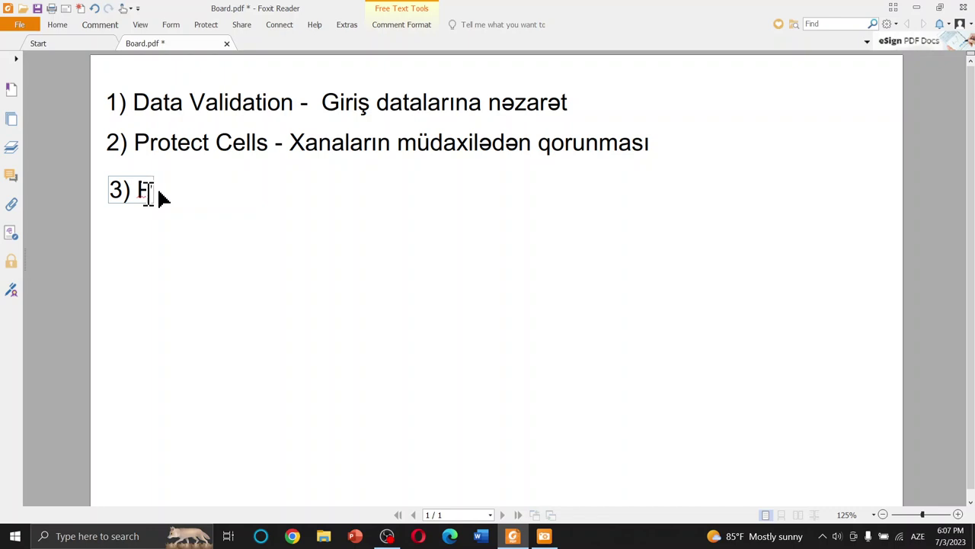
type("tect Ü")
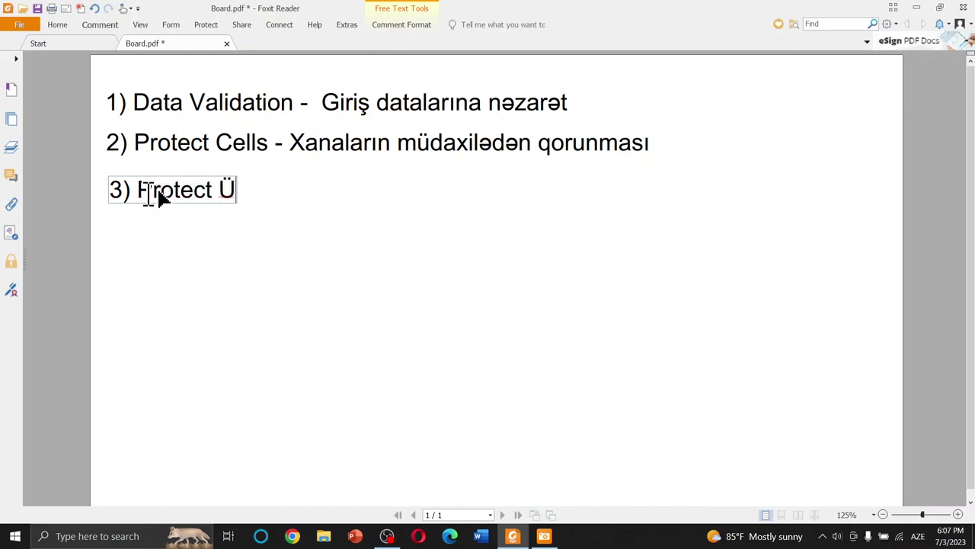
key("BackSpace")
key("super+space")
key("super+space")
key("super+shift+space")
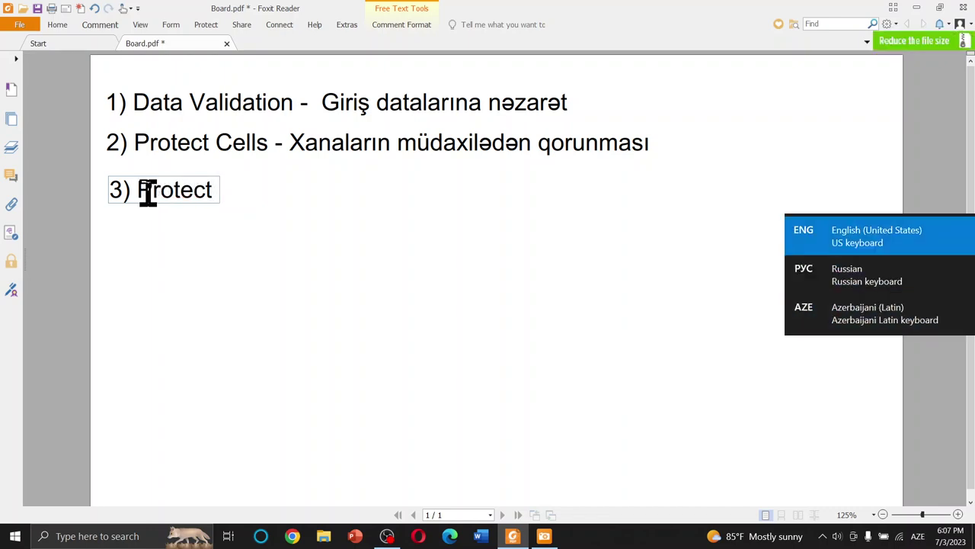
type("Worksh")
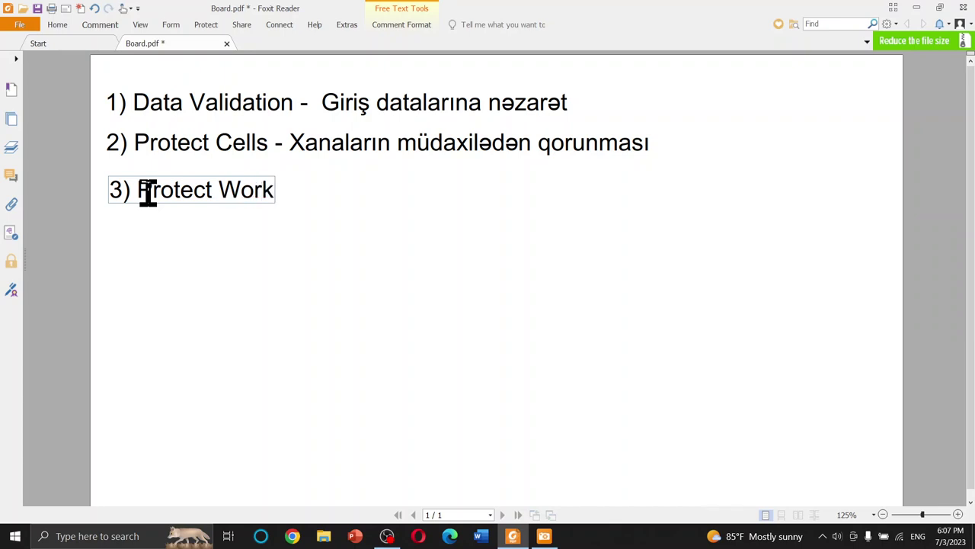
type("eet -")
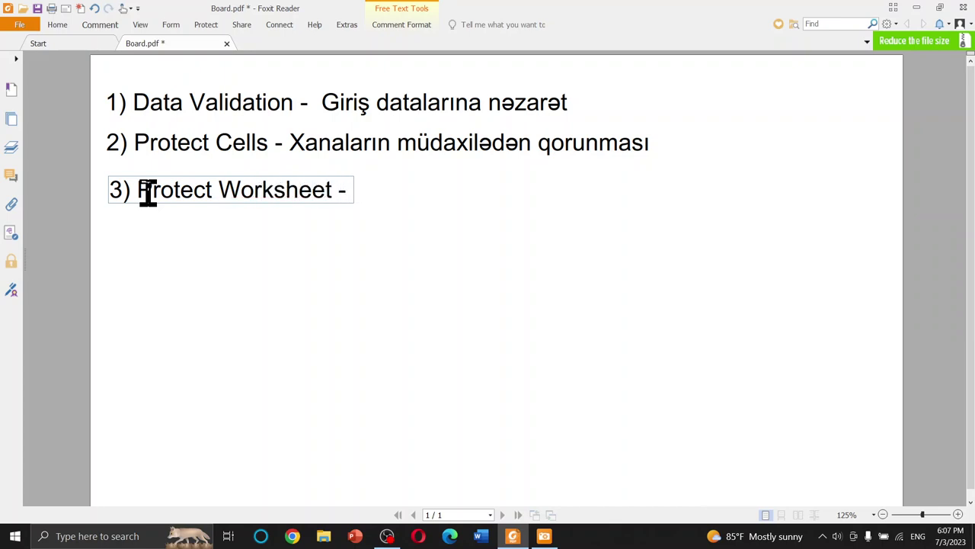
key("super+space")
key("super+space")
type("xcell fay")
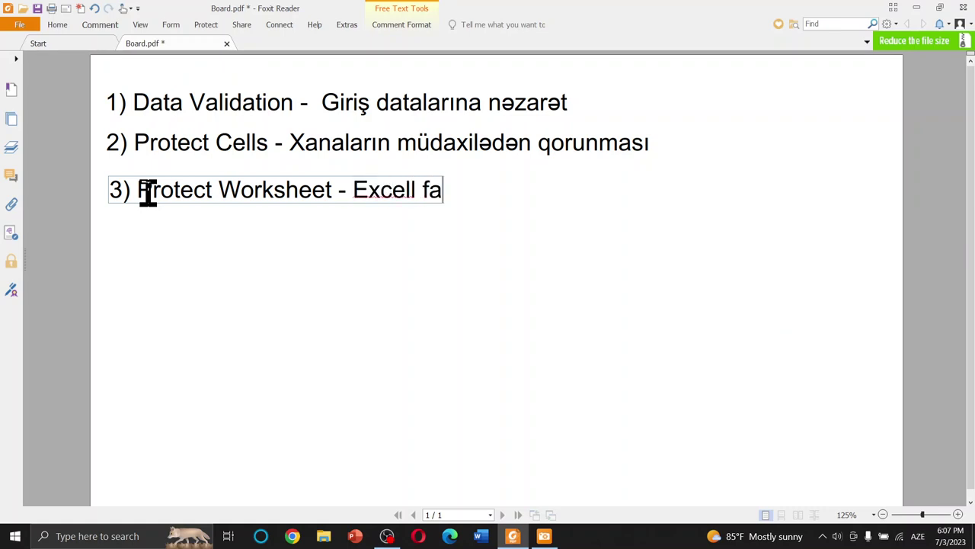
type("lının ")
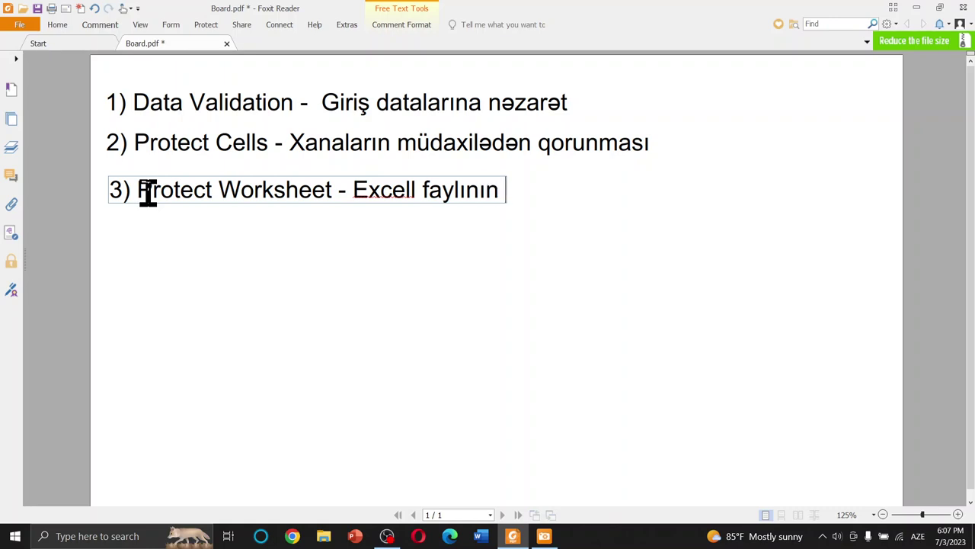
type("qor")
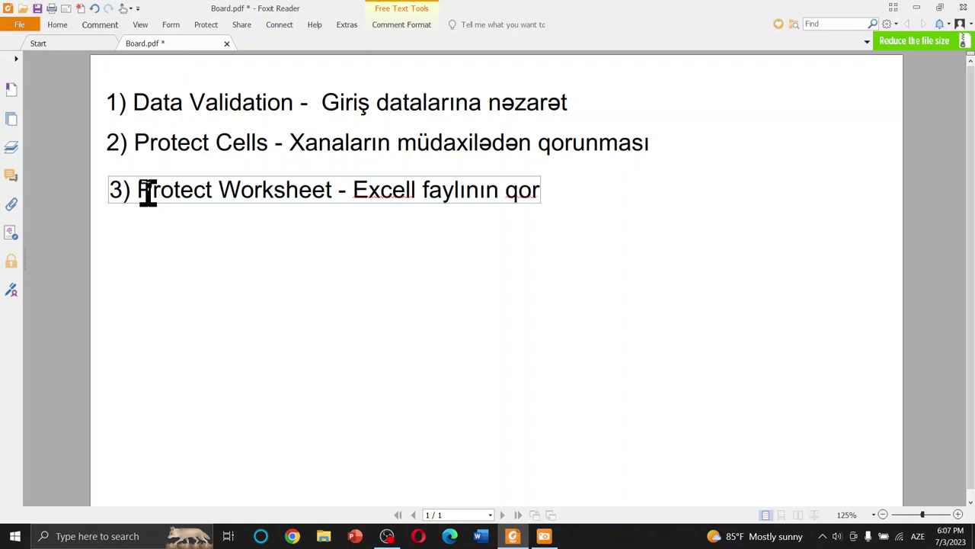
type("unmasə")
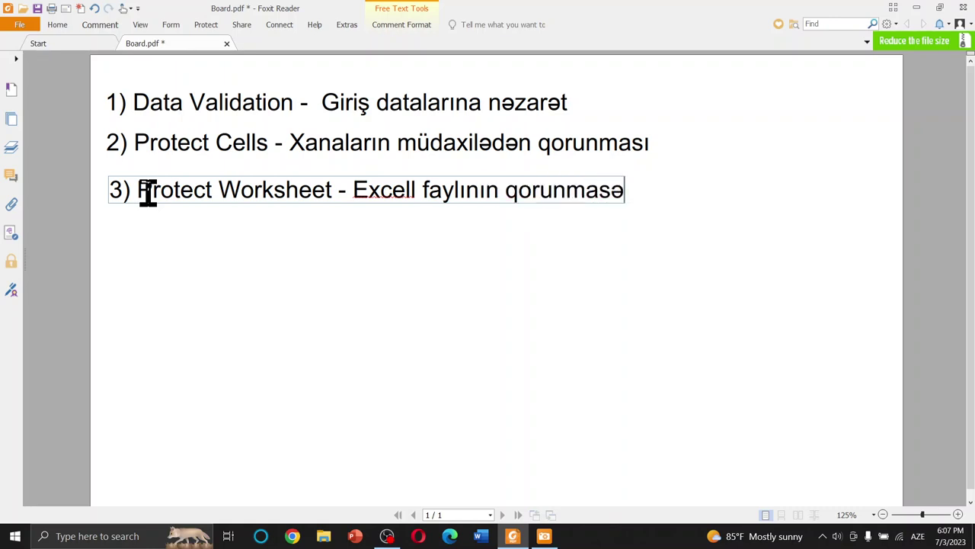
key("BackSpace")
type("ı")
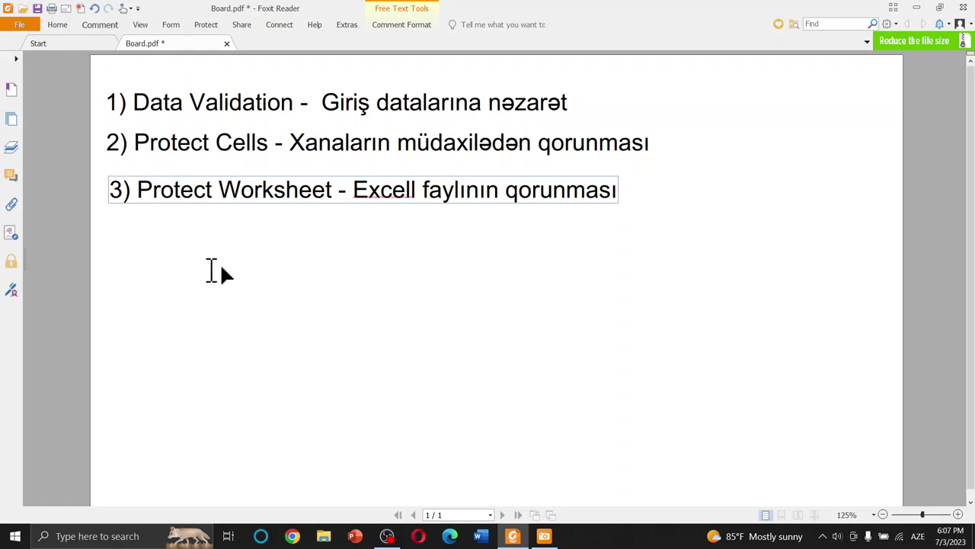
left_click(211, 269)
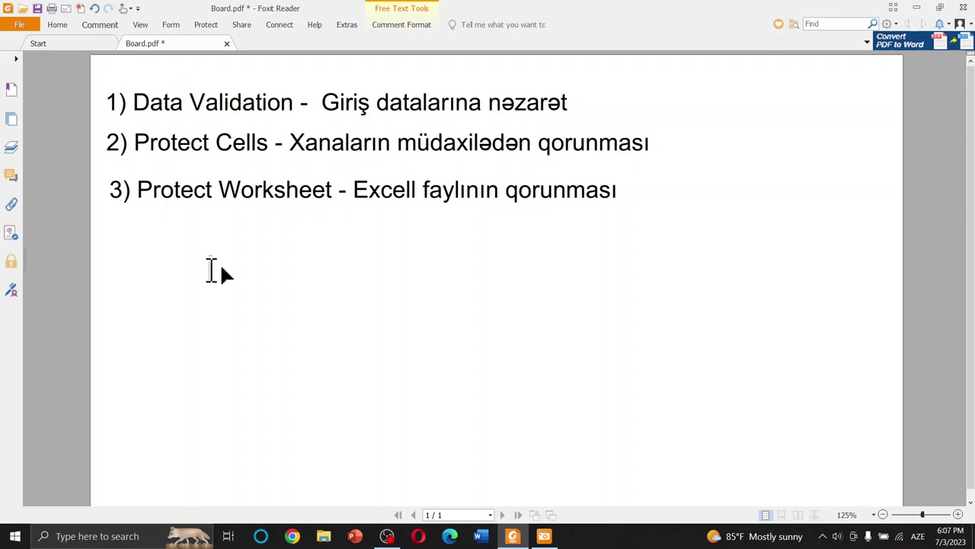
Launch Excel and open the recent workbook 2024-cü tədris ili.xlsx.
left_click(67, 533)
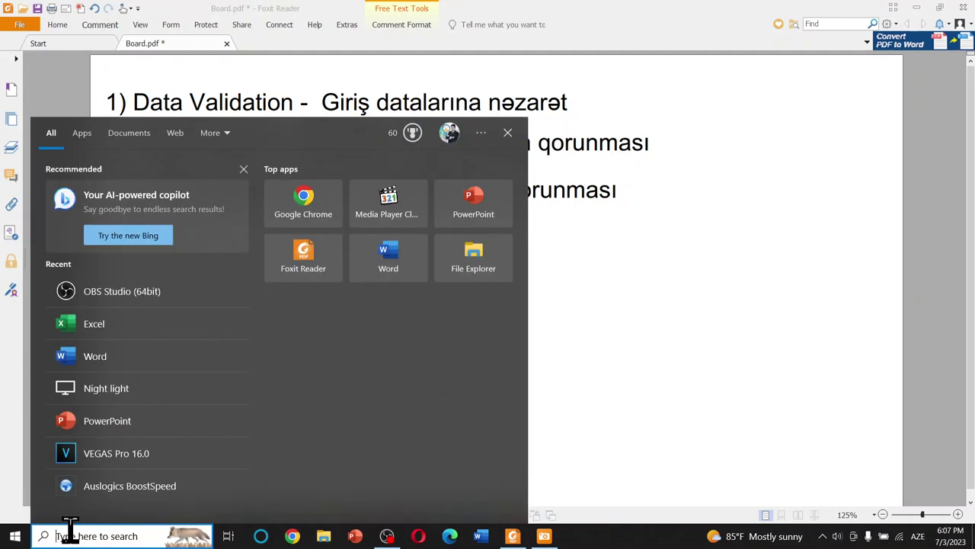
type("e")
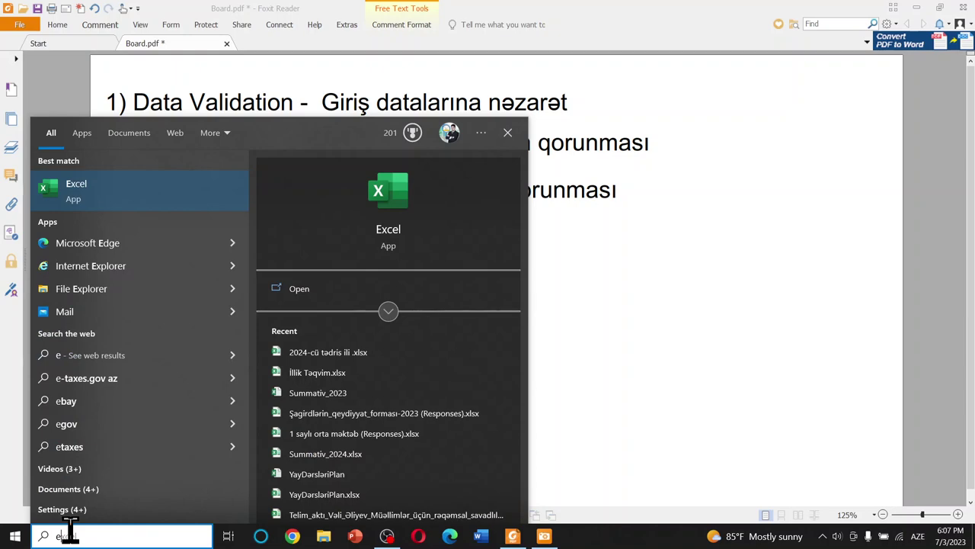
key("Return")
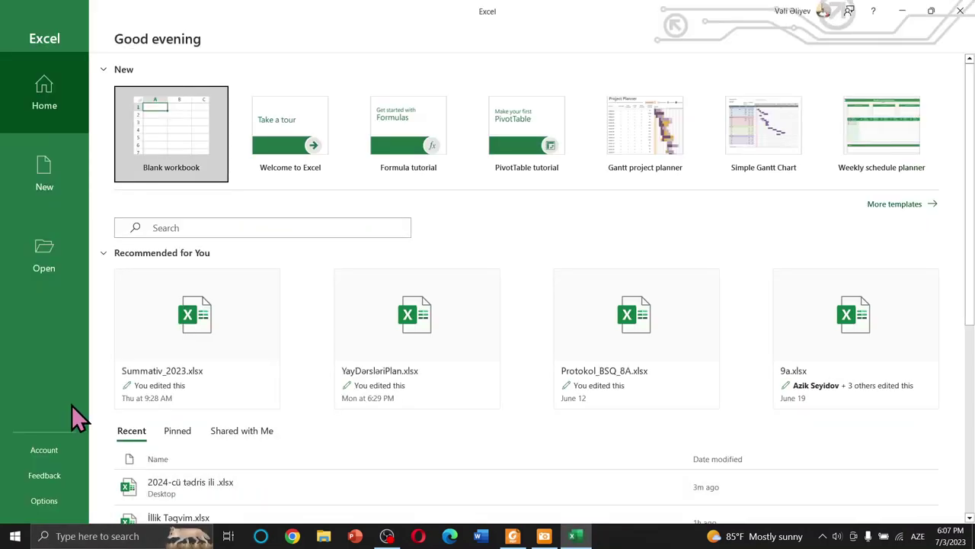
left_click(217, 503)
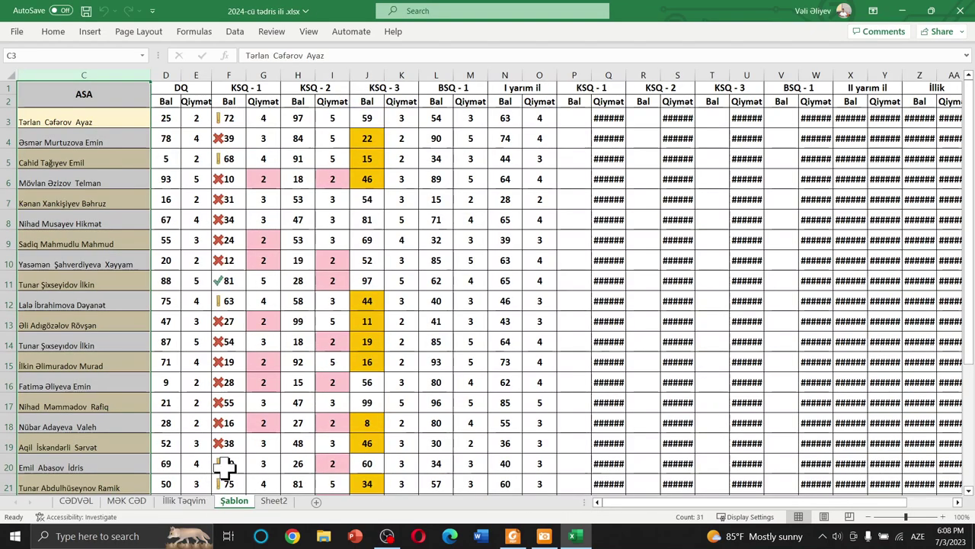
Select the student grade table C3:AA23 on the Şablon sheet and copy it.
scroll(293, 359, "down", 1)
scroll(296, 372, "down", 1)
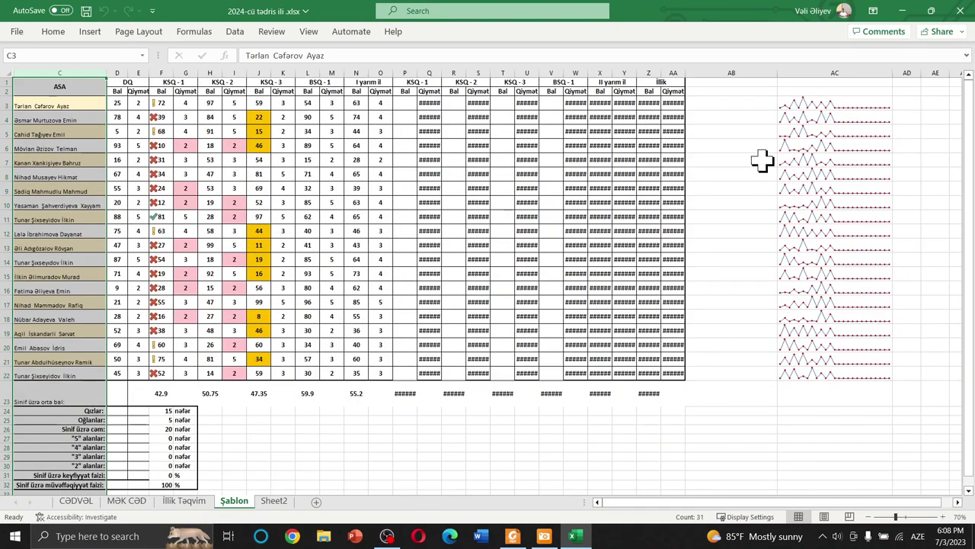
left_click(766, 421)
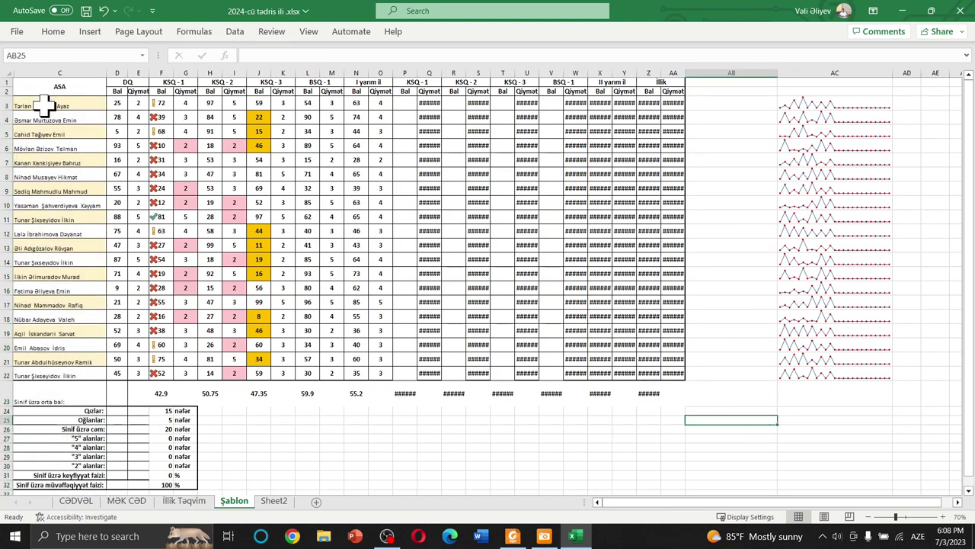
left_click_drag(44, 106, 617, 355)
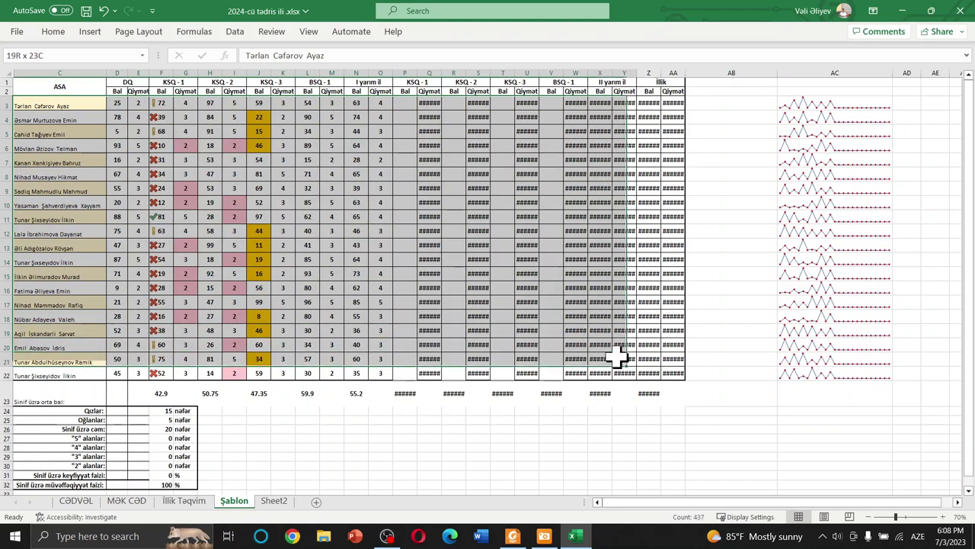
left_click_drag(617, 355, 671, 389)
key("ctrl+c")
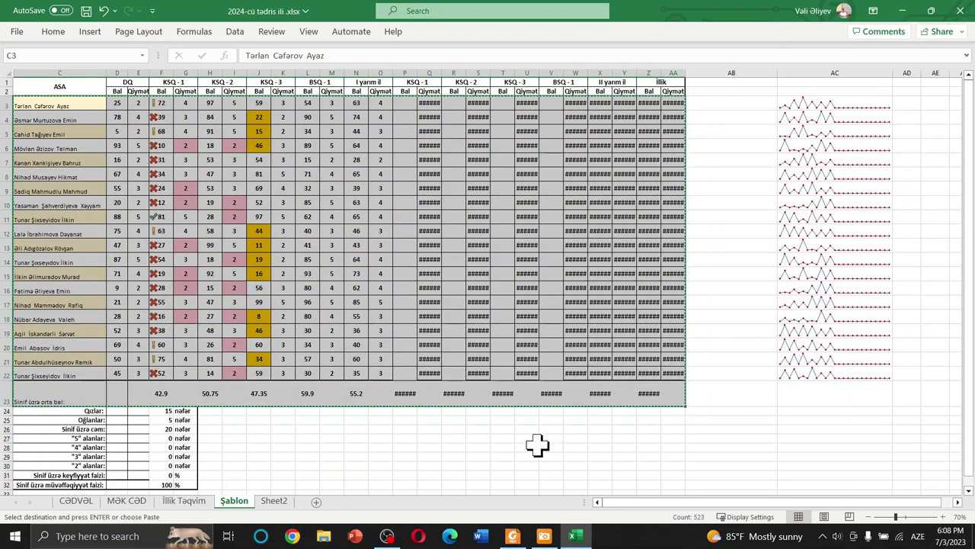
Paste the grade table into a new Sheet1, widen column A for names, then return to Şablon.
left_click(315, 501)
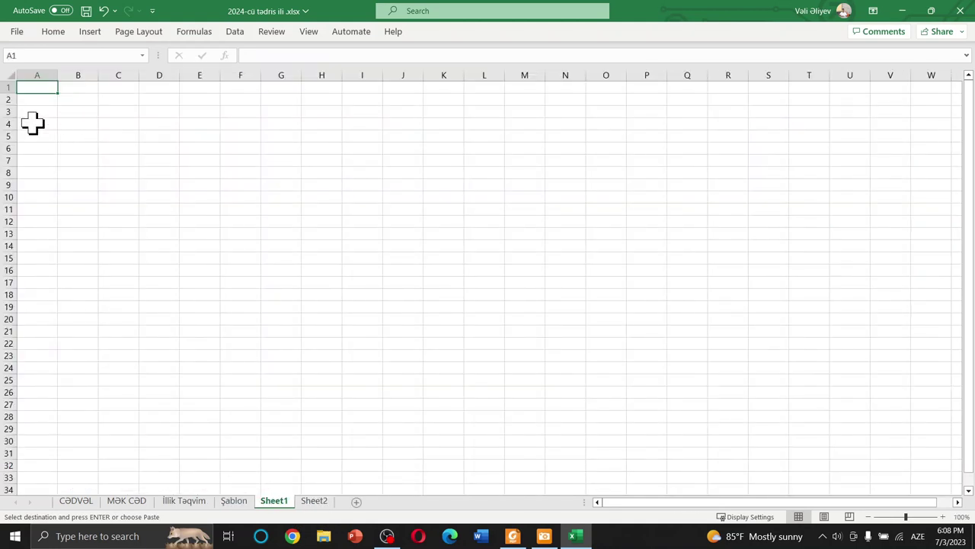
key("ctrl+v")
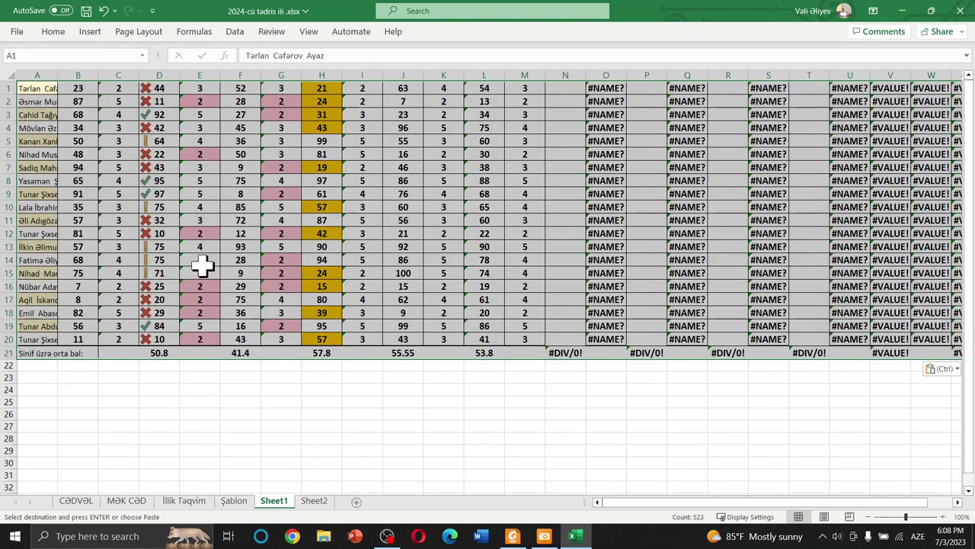
left_click(200, 260)
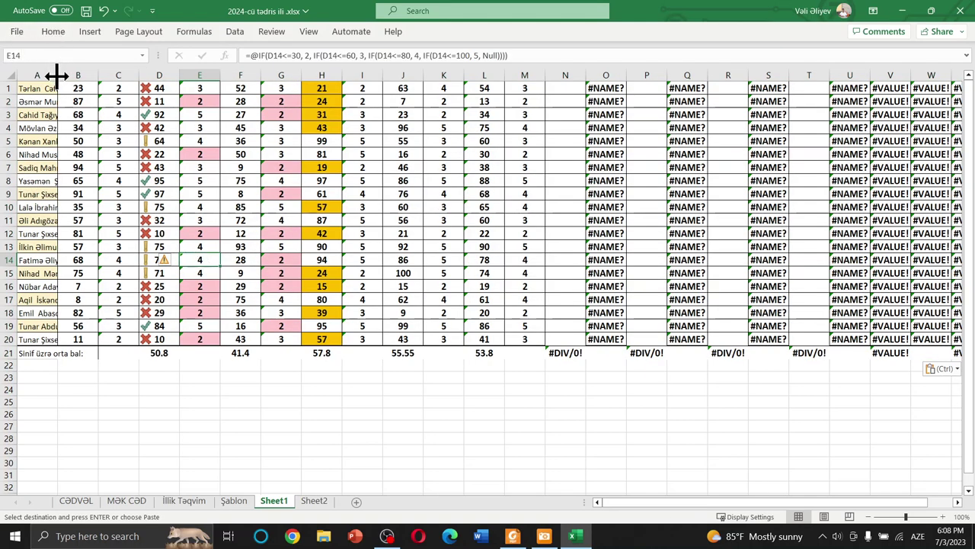
left_click_drag(58, 74, 99, 75)
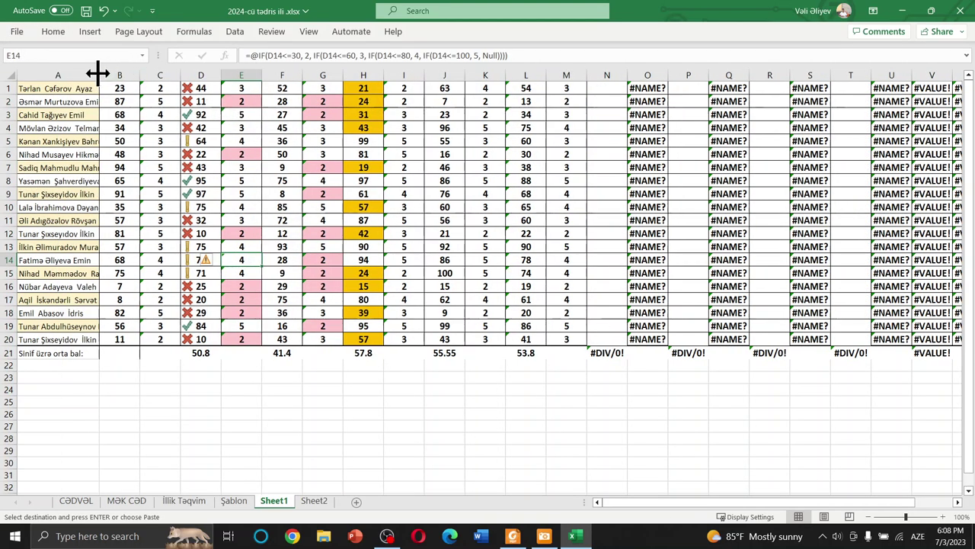
left_click_drag(99, 75, 160, 75)
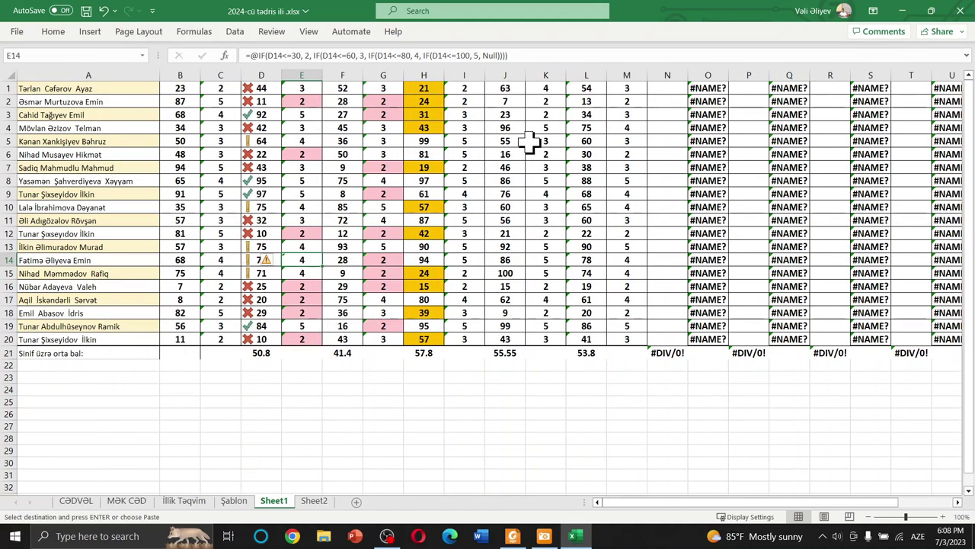
left_click(134, 127)
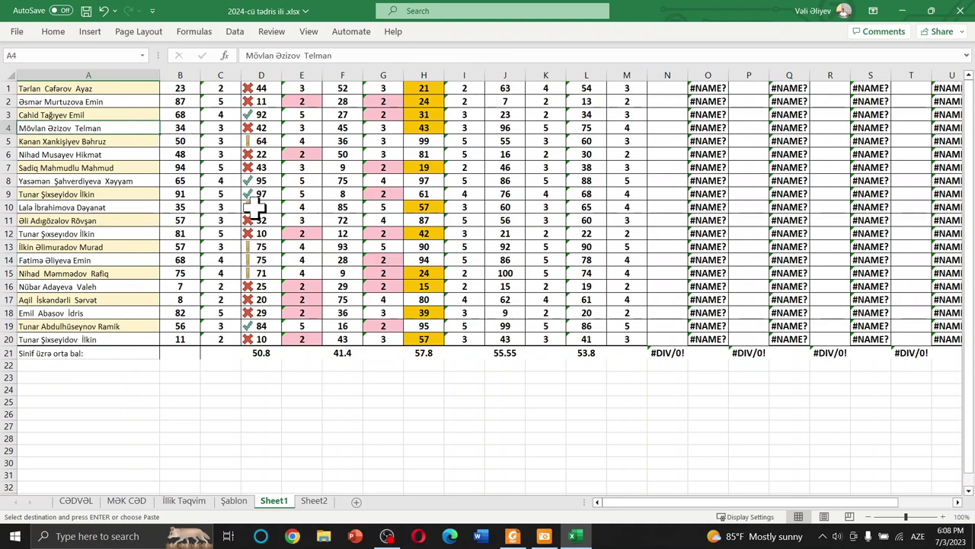
key("ctrl+z")
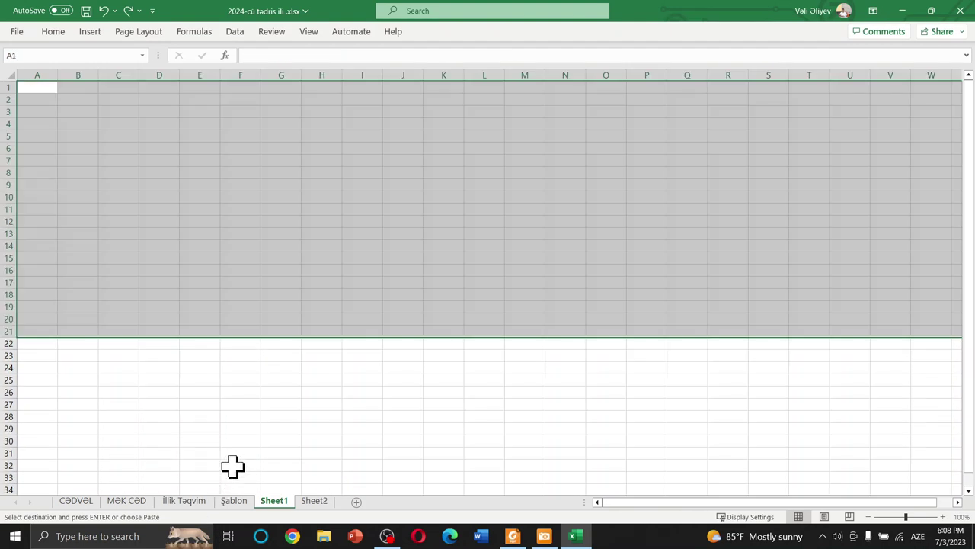
left_click(233, 499)
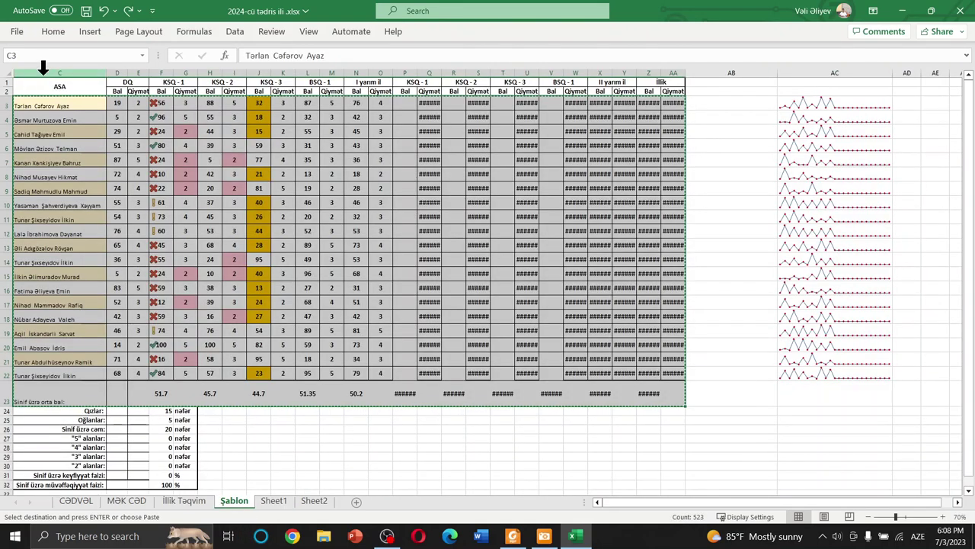
left_click(39, 72)
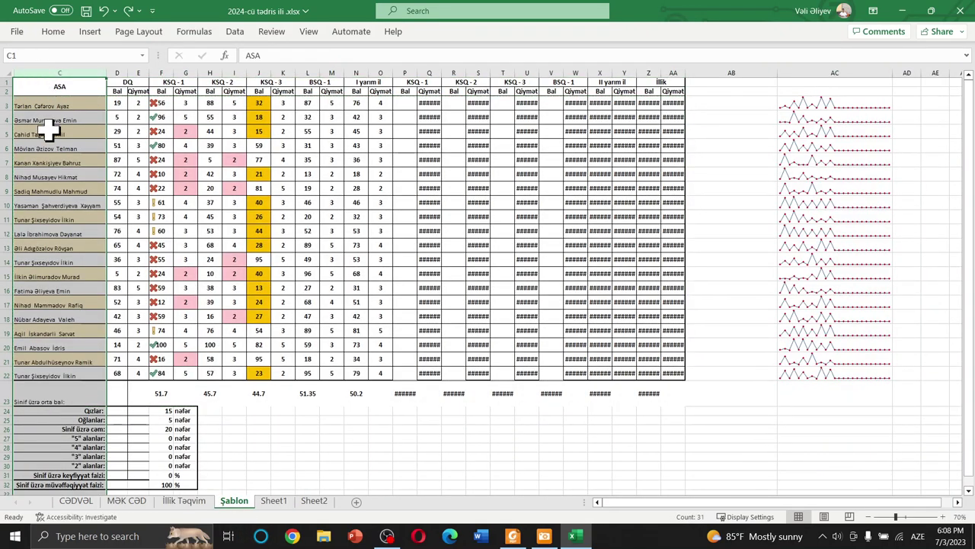
Copy Şablon's full table C1:AA33, with headers and summary rows, into Sheet2.
left_click(54, 87)
mouse_move(63, 90)
left_mouse_down()
mouse_move(601, 406)
mouse_move(653, 488)
left_mouse_up()
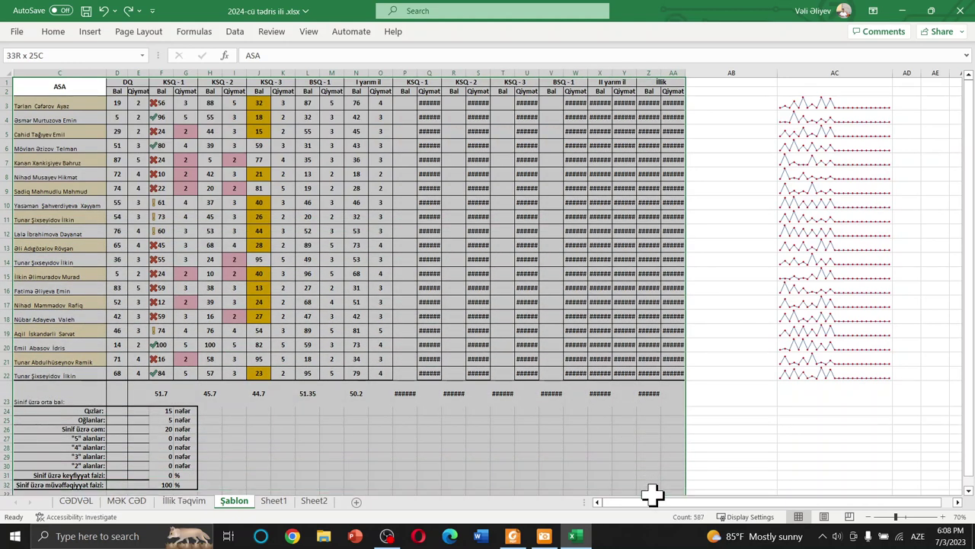
key("ctrl+c")
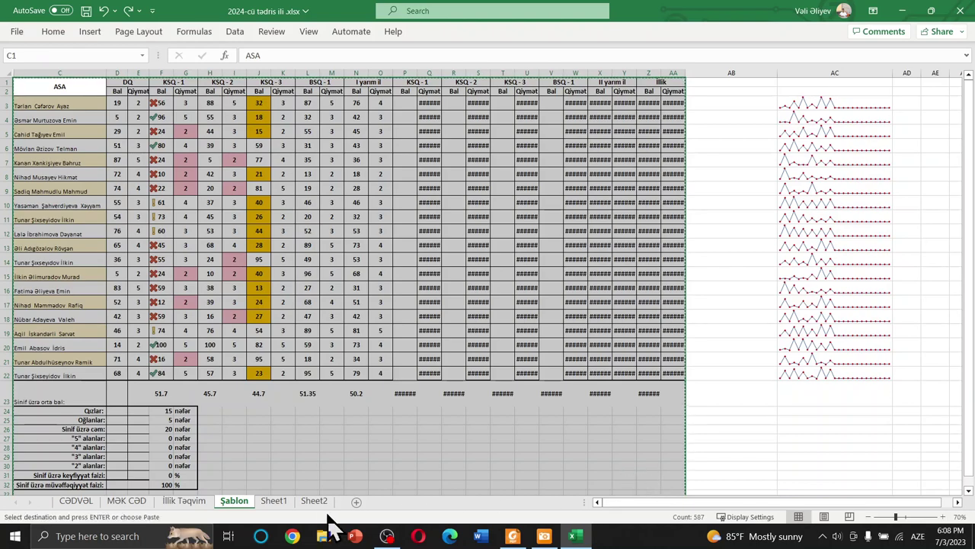
left_click(314, 500)
key("ctrl+v")
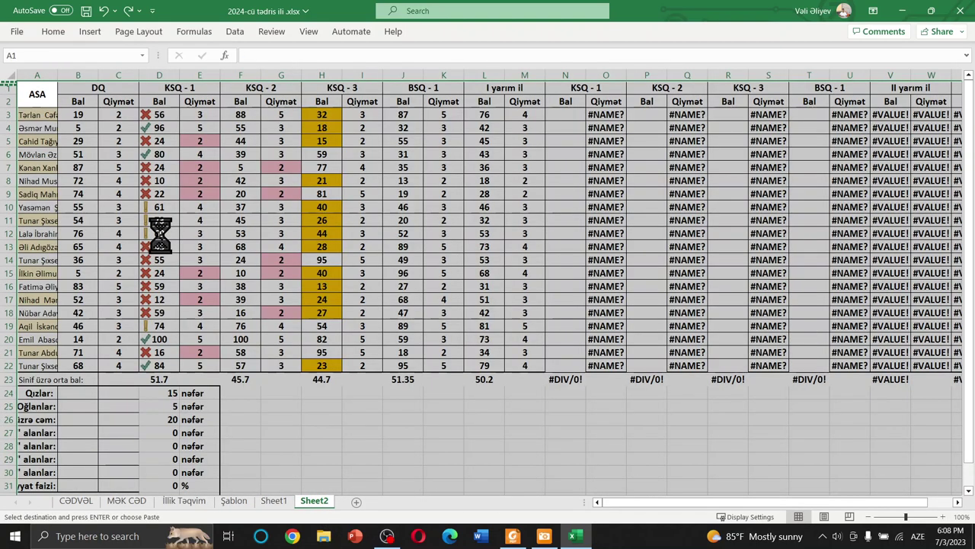
Widen Sheet2's column A and enter a trial score of 999 in N3.
left_click(398, 431)
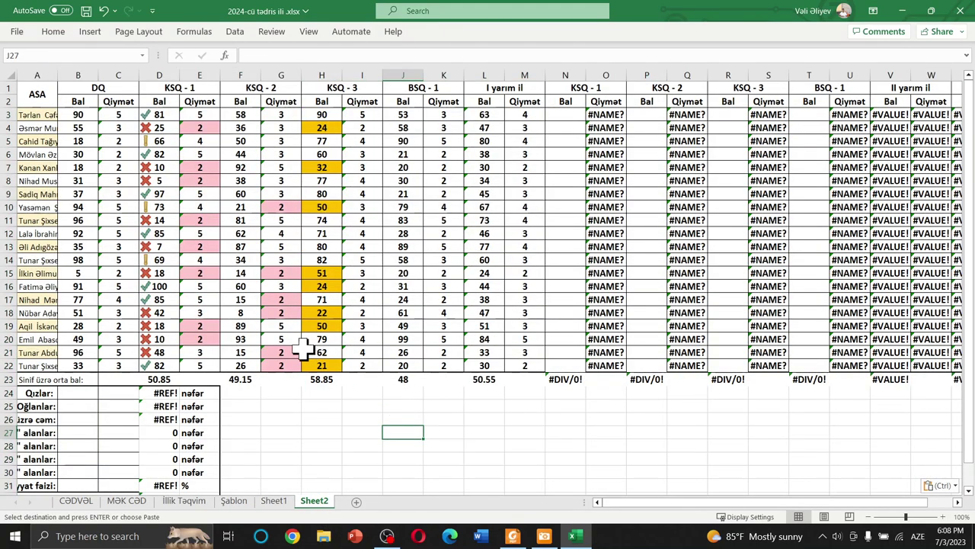
left_click_drag(58, 76, 150, 77)
left_click(410, 464)
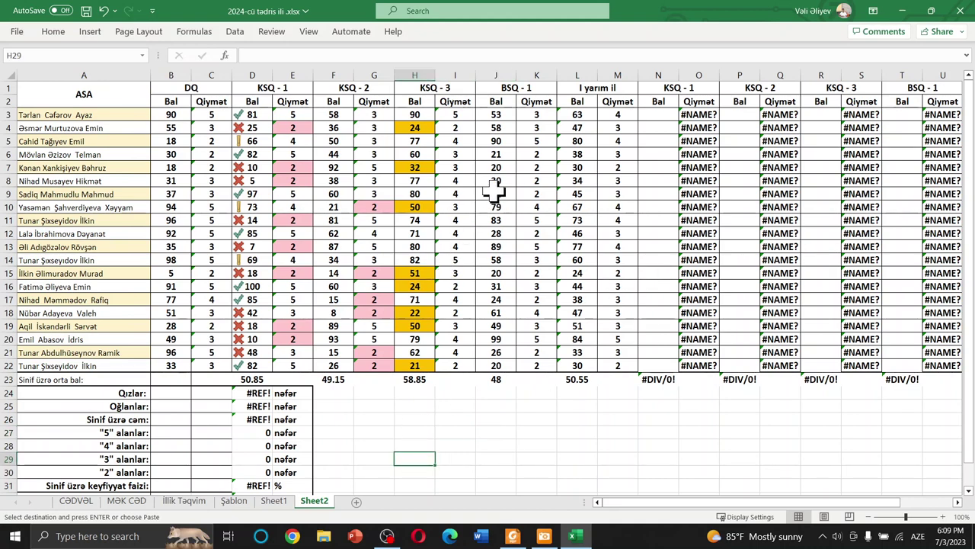
left_click(658, 114)
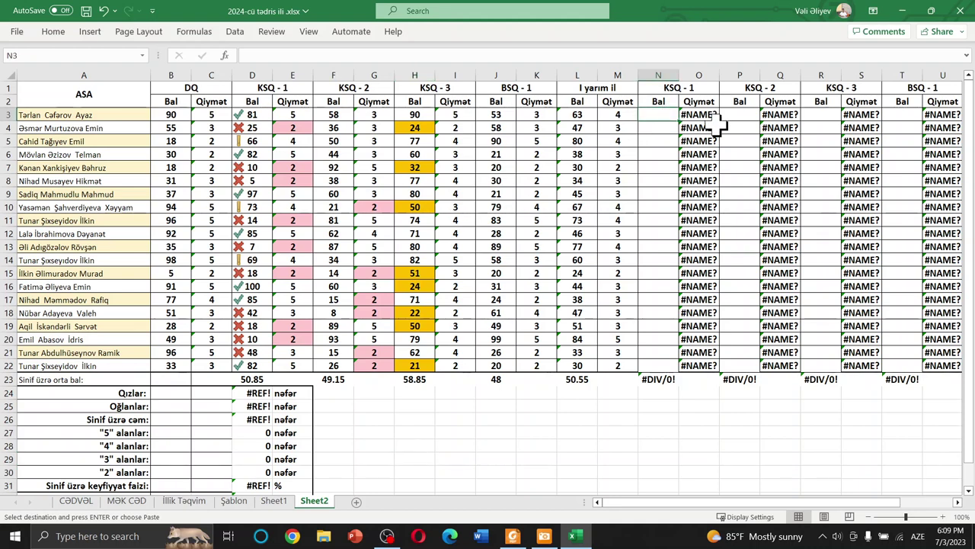
type("999")
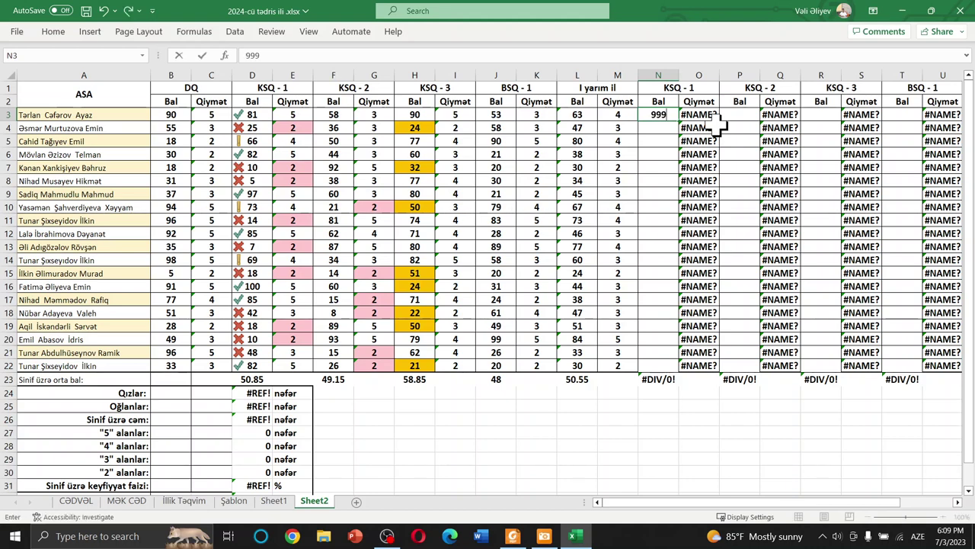
key("Return")
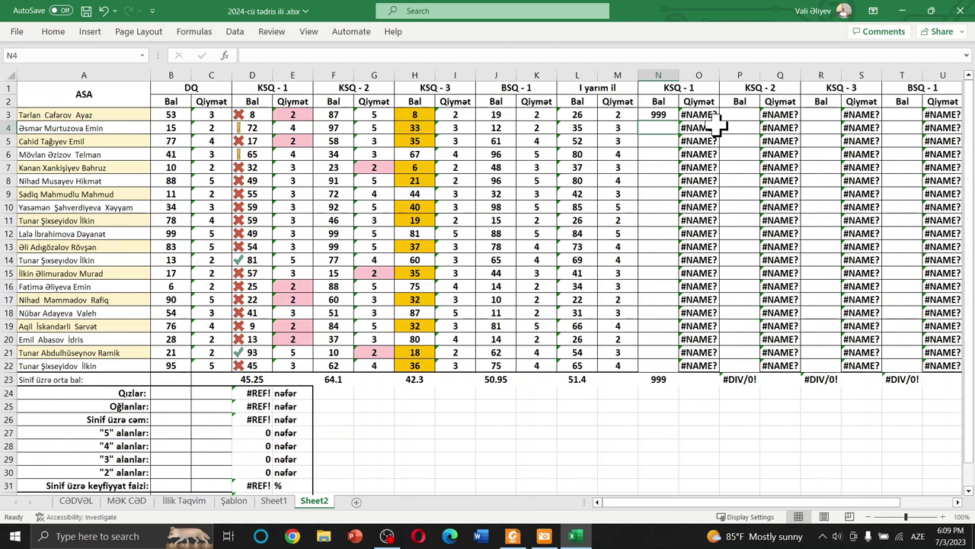
Check O3's grade formula, then test-enter 888 in F3 and undo it.
left_click(693, 115)
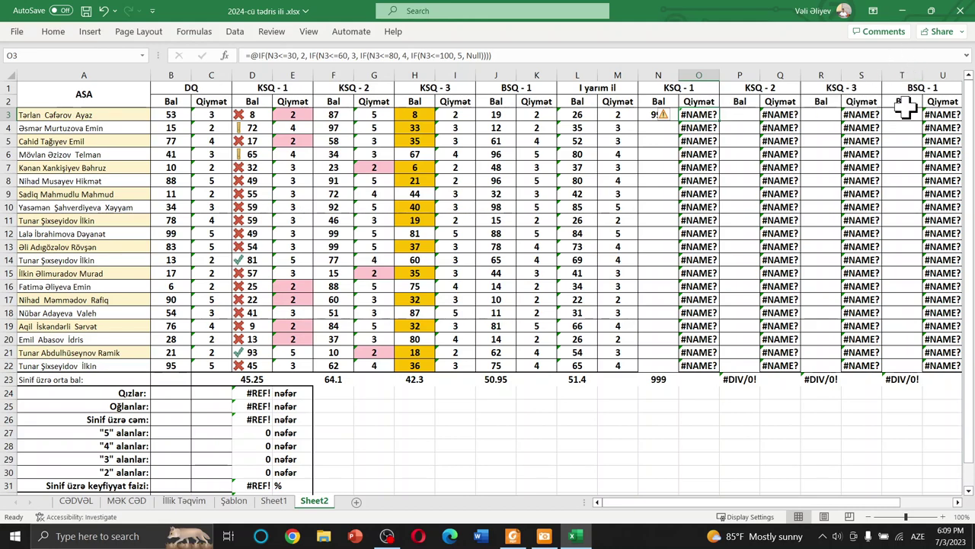
scroll(964, 120, "down", 1)
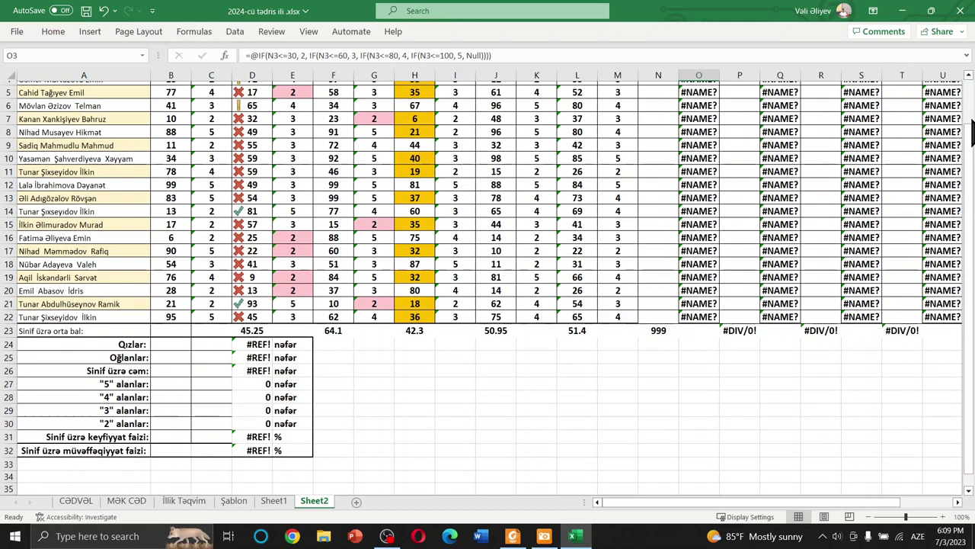
scroll(970, 133, "up", 1)
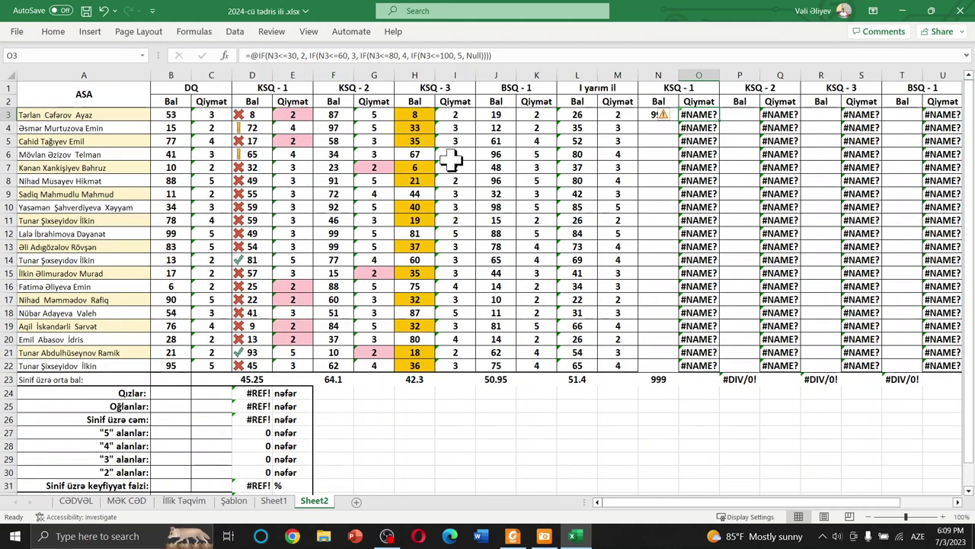
left_click(332, 114)
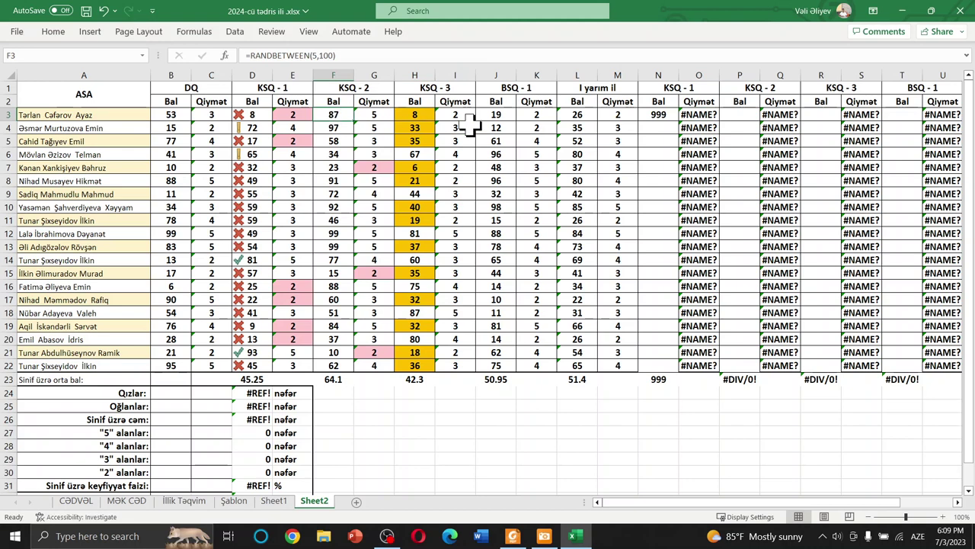
key("Delete")
type("88")
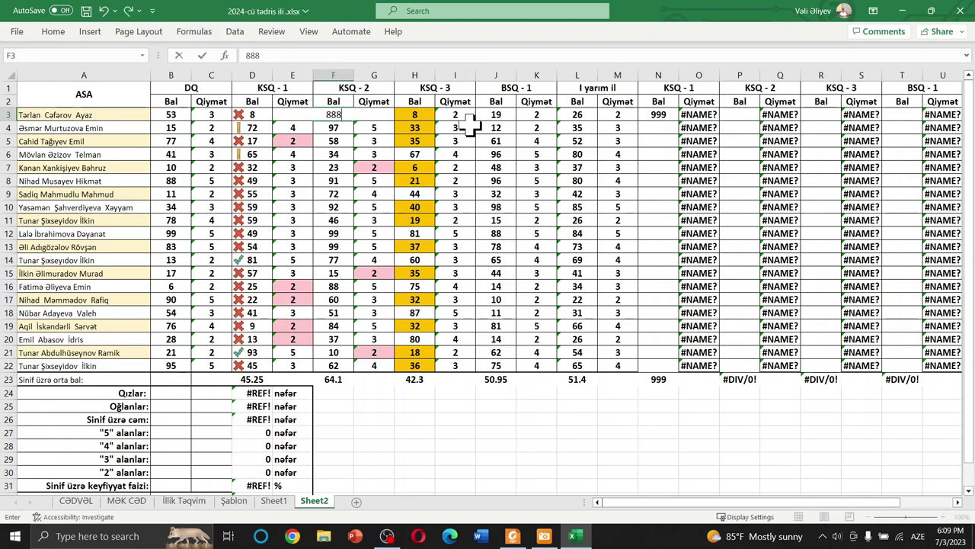
key("Return")
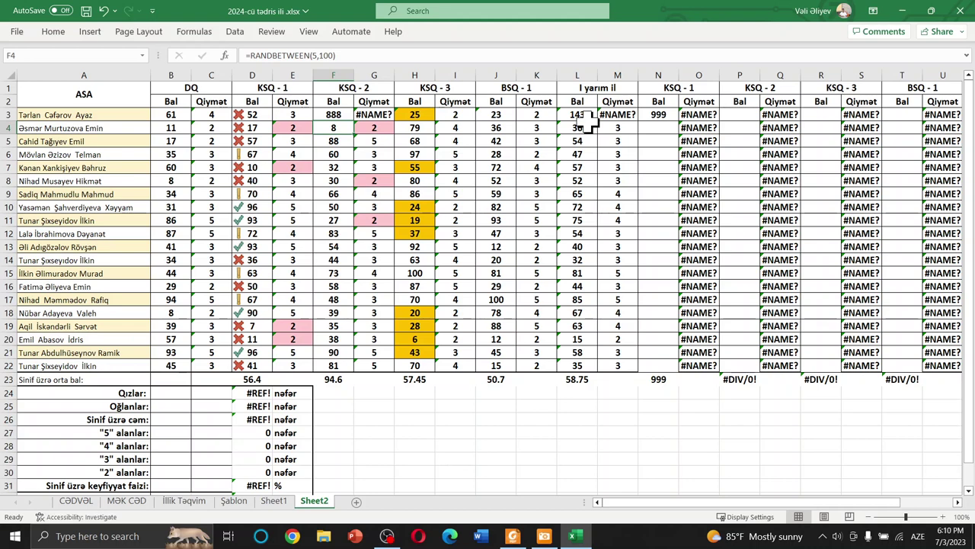
key("ctrl+z")
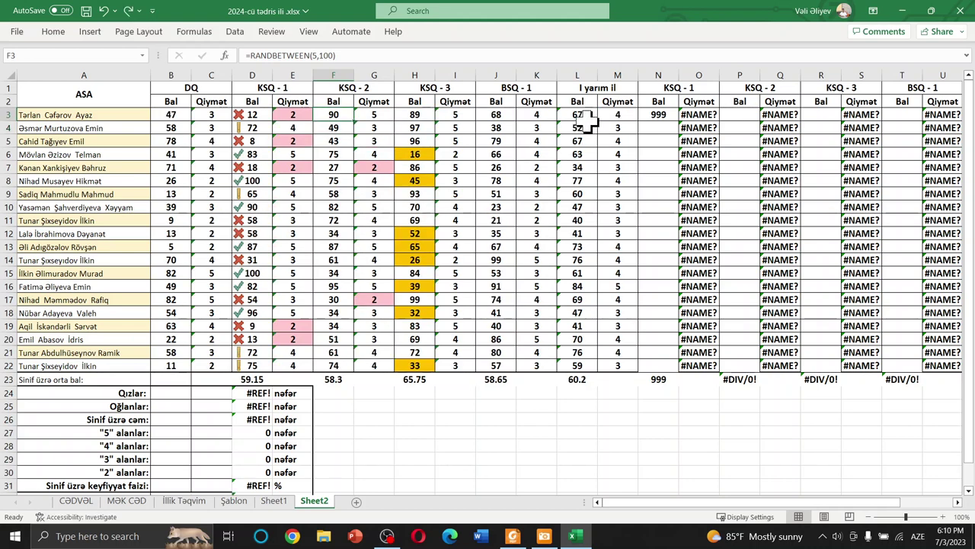
Clear the 999 from N3 so the KSQ-1 Bal column is empty again.
left_click(667, 116)
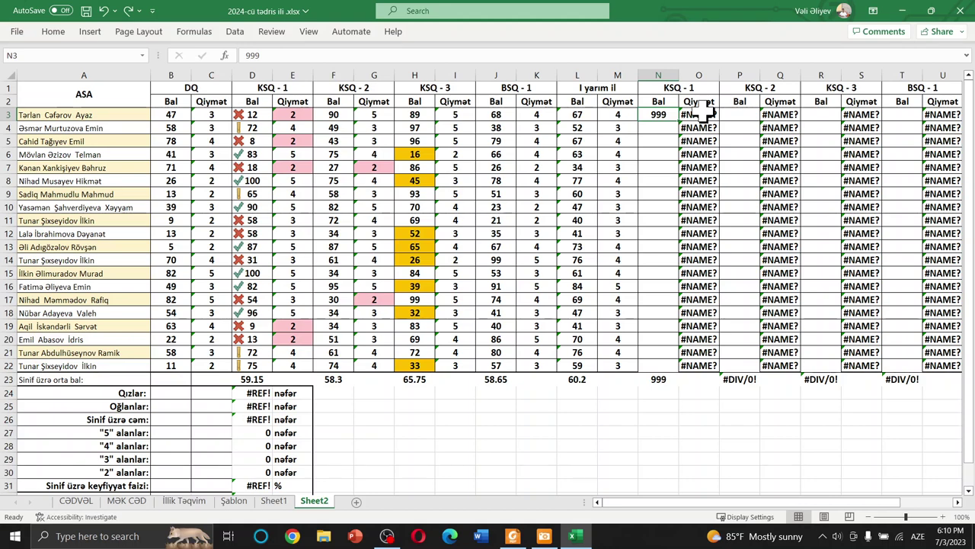
key("BackSpace")
key("Return")
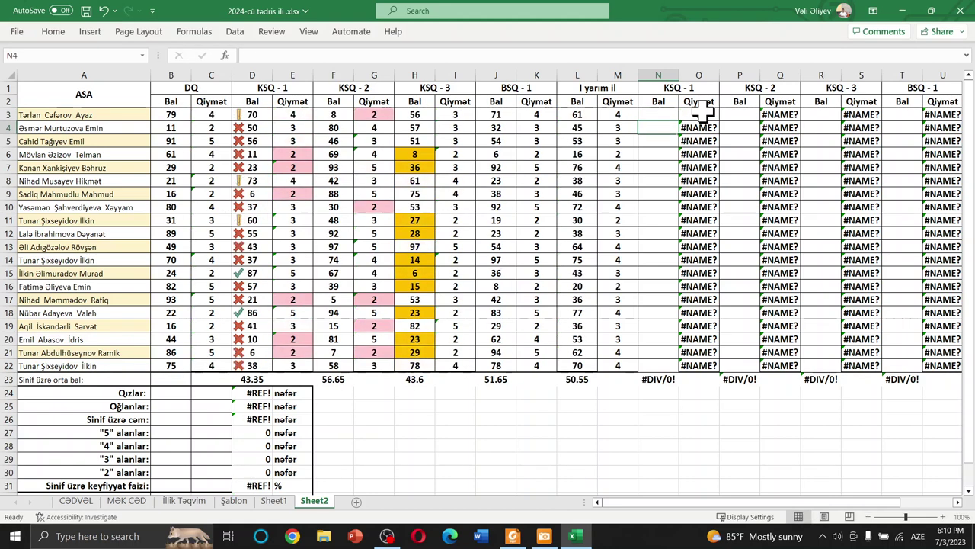
left_click(236, 35)
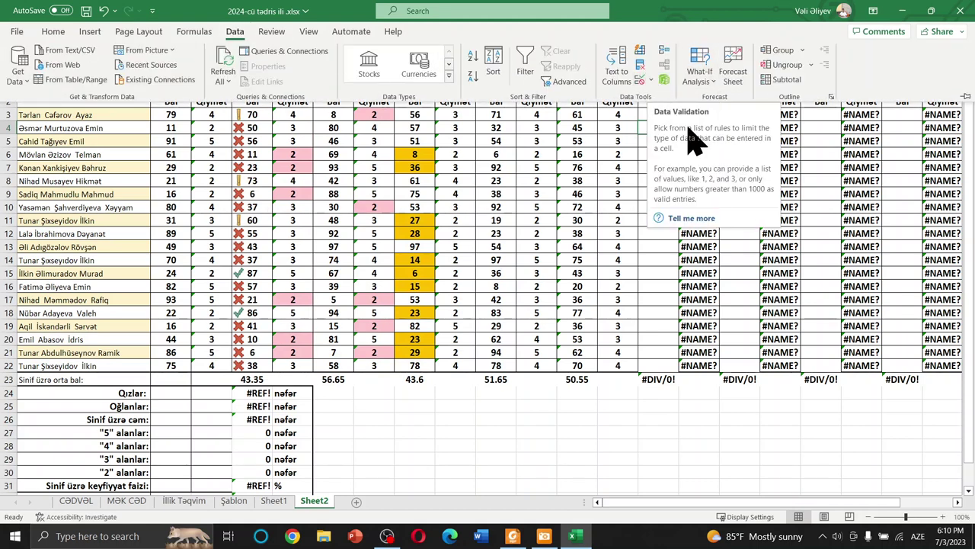
Select the empty Bal ranges N3:N22, P3:P22, R3:R22 and T3:T22 as one multi-range.
left_click(627, 200)
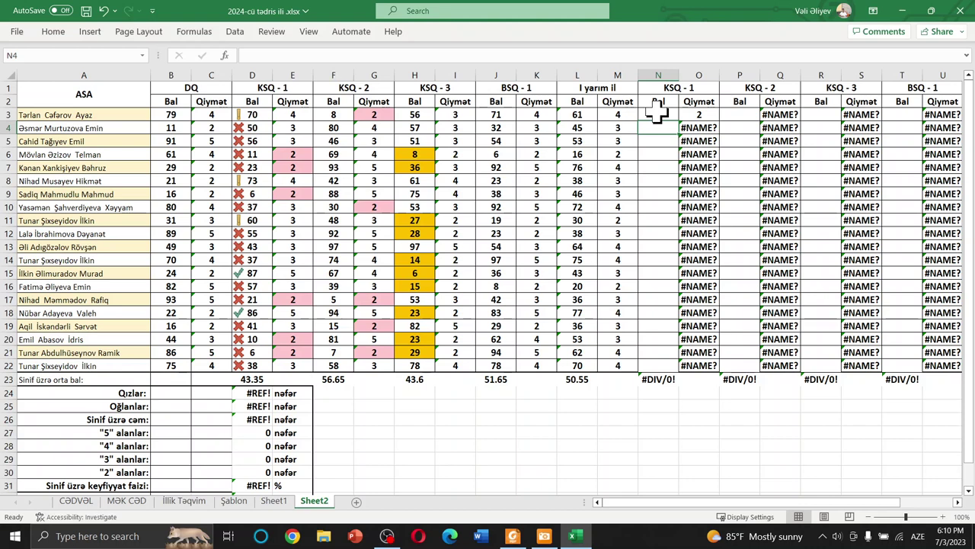
left_click_drag(657, 111, 663, 371)
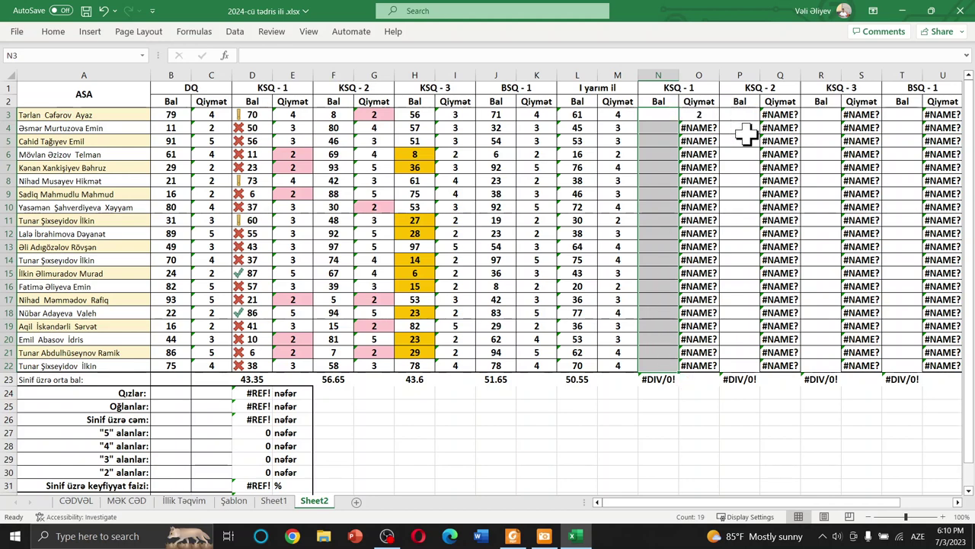
left_click_drag(745, 113, 750, 364)
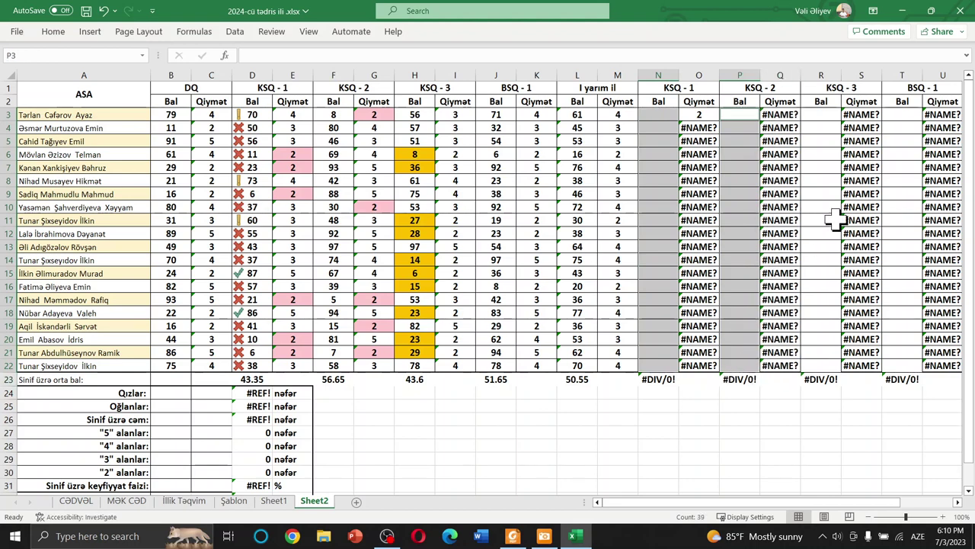
left_click_drag(821, 114, 819, 365)
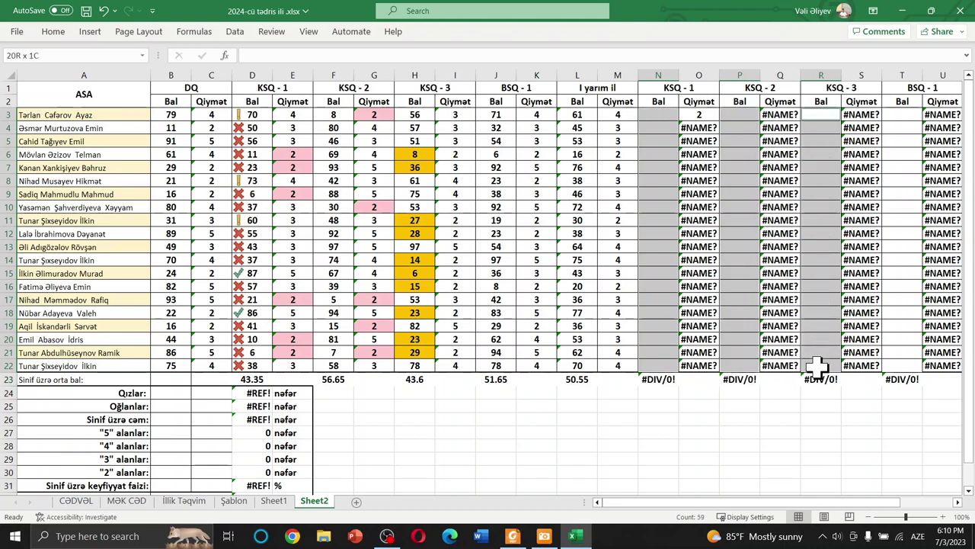
left_click(902, 113, "ctrl")
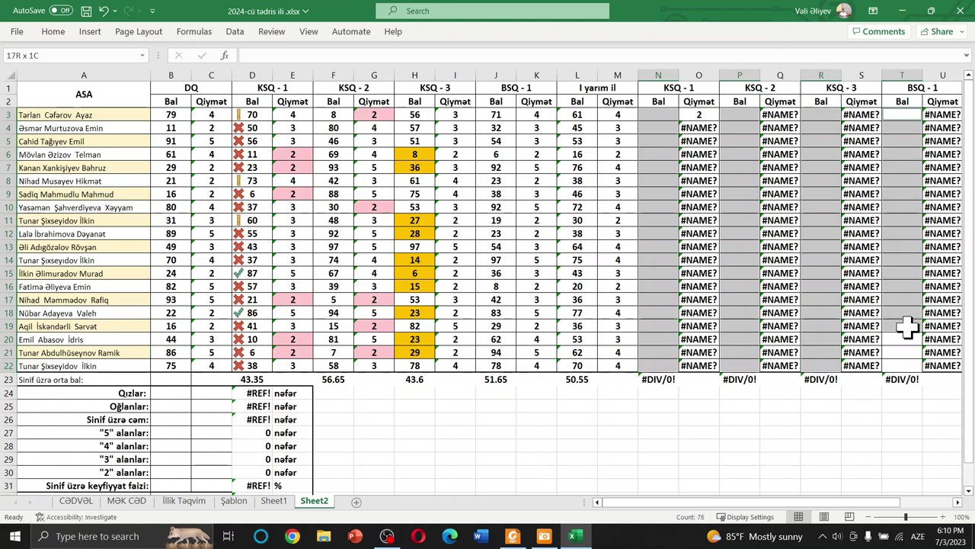
left_click_drag(901, 112, 902, 366)
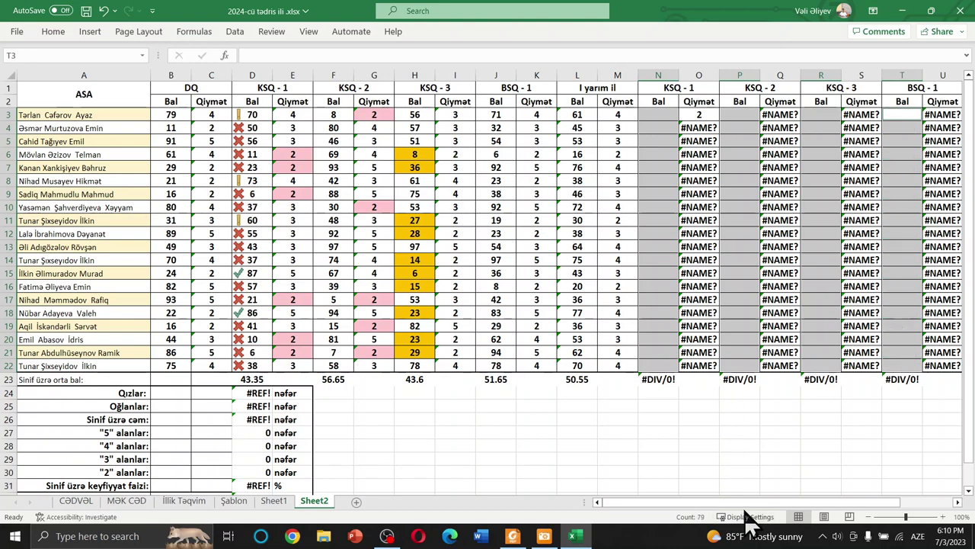
mouse_move(755, 502)
left_mouse_down()
mouse_move(807, 503)
mouse_move(754, 503)
left_mouse_up()
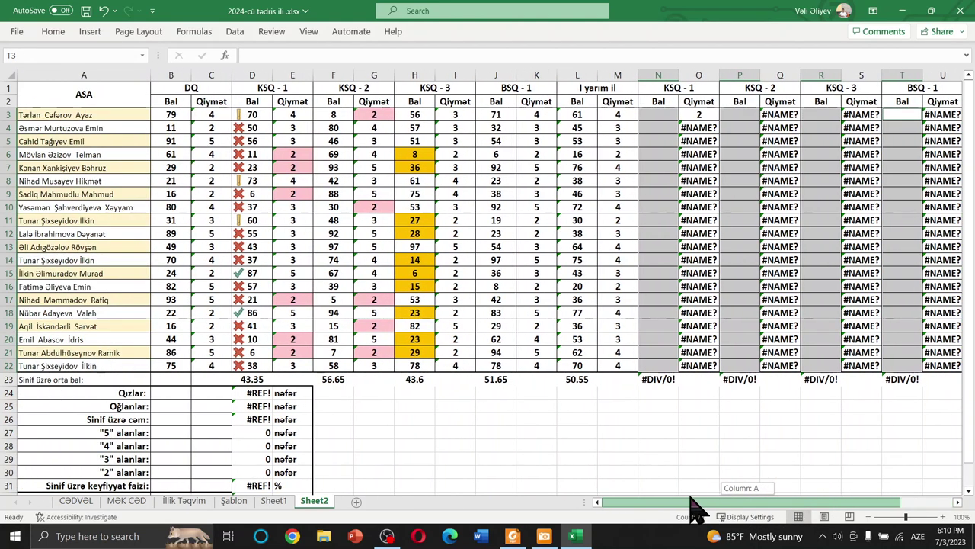
Add a Data Validation rule allowing only decimals between 0 and 100.
left_click(232, 32)
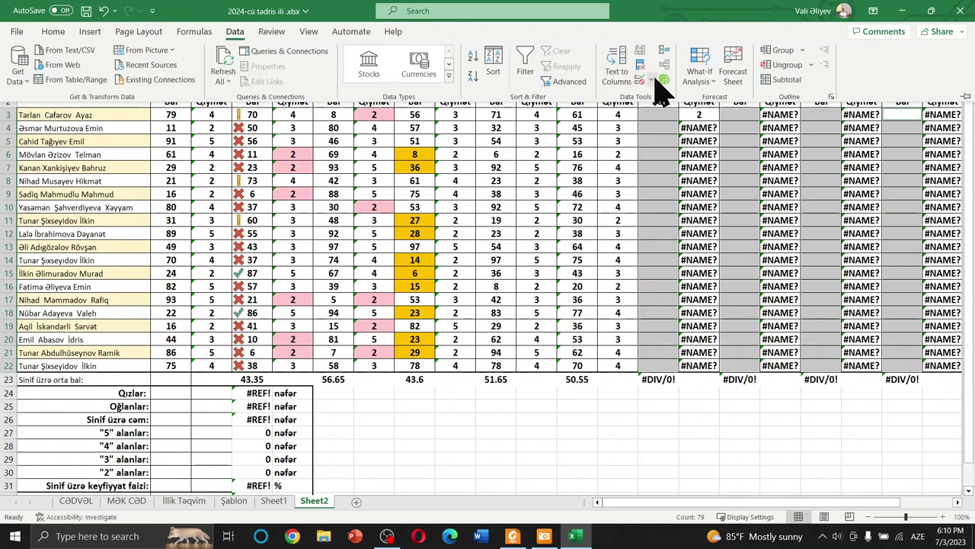
left_click(652, 79)
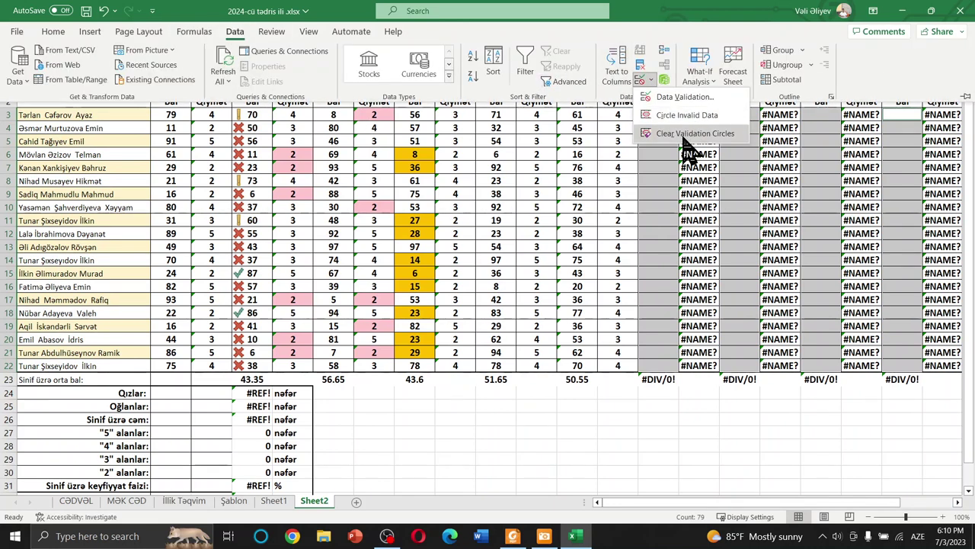
left_click(677, 98)
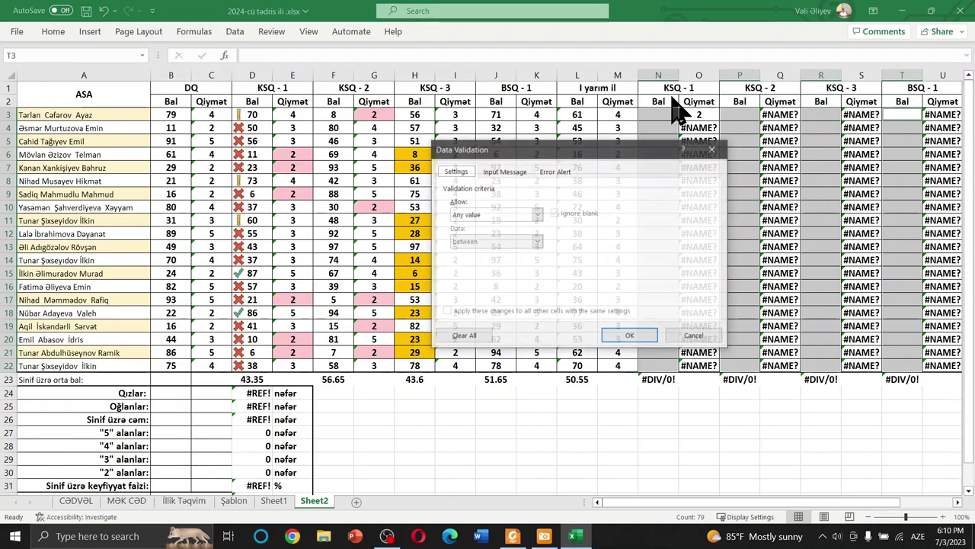
left_click(538, 215)
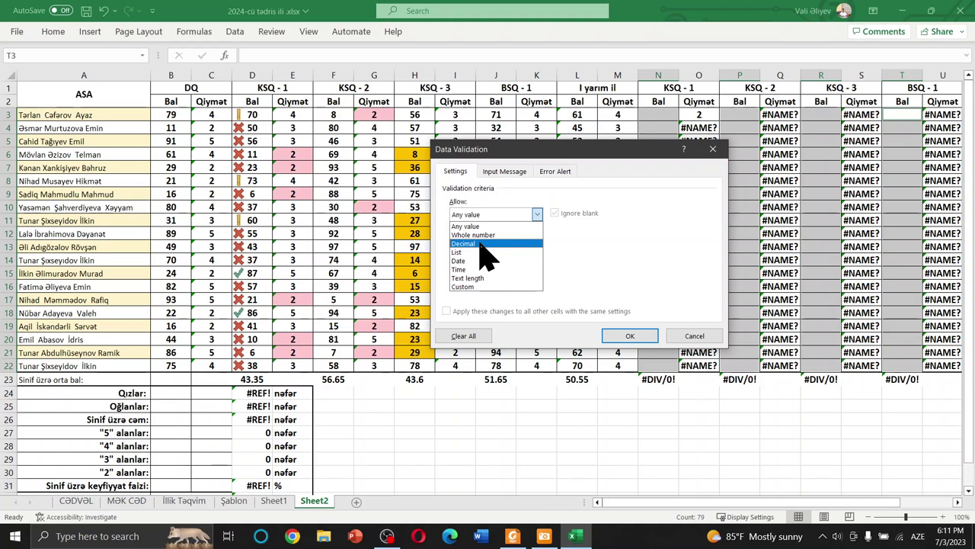
left_click(479, 244)
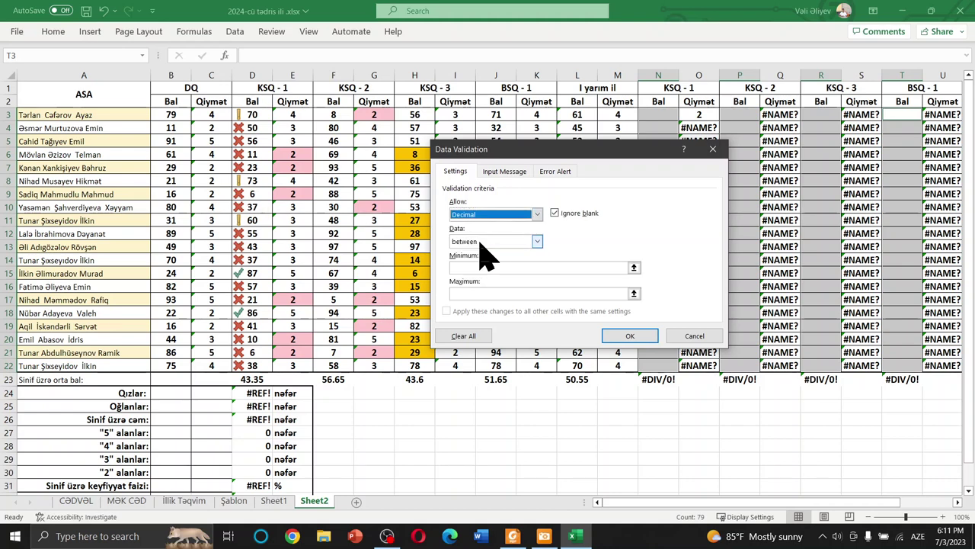
left_click(538, 242)
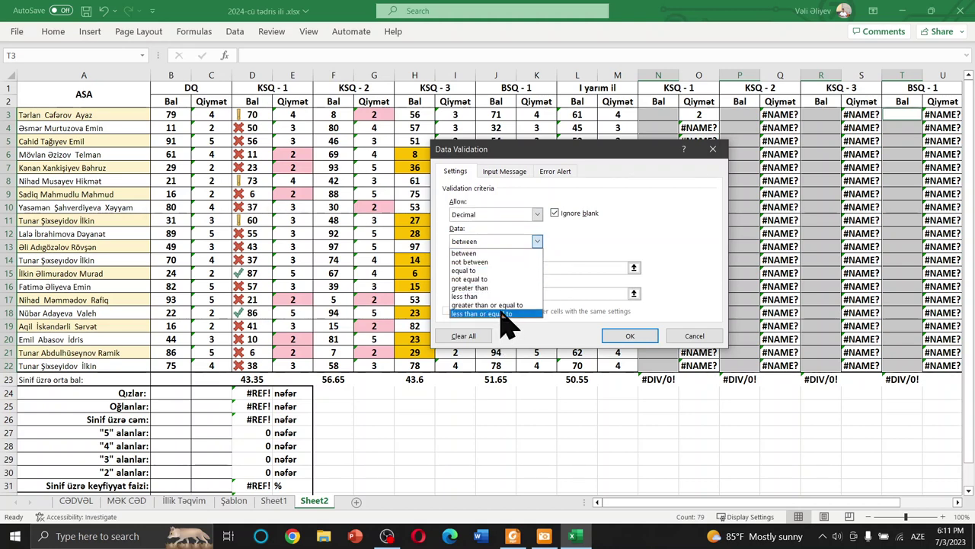
left_click(498, 254)
left_click(488, 268)
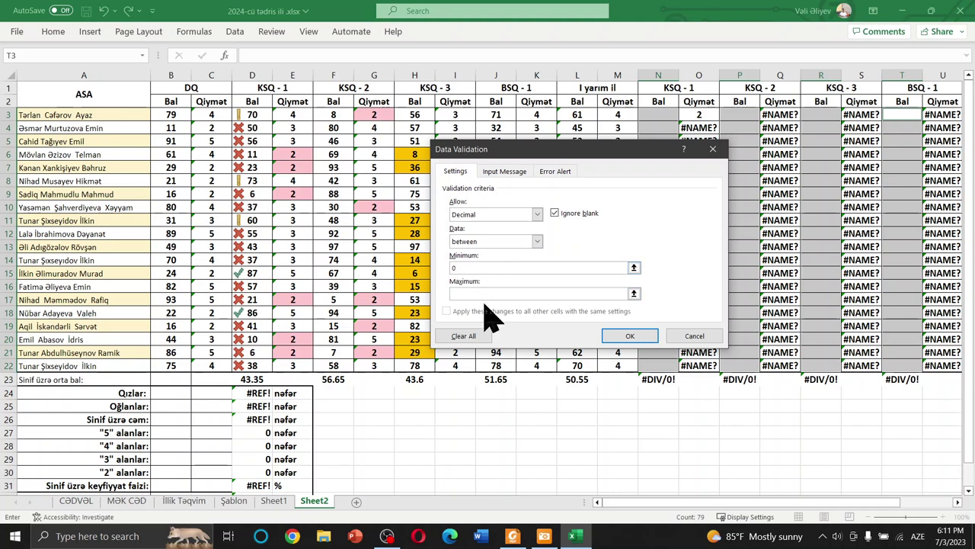
key("Tab")
type("100")
Give the validation an input message titled 'Xəbərdarlıq!' reading 'Diqqətli olun!'.
left_click(505, 172)
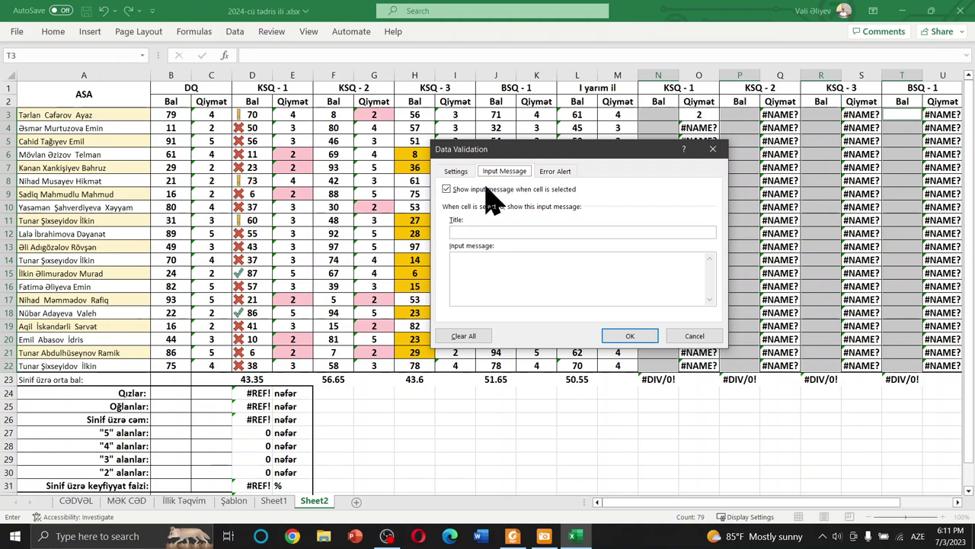
left_click(475, 230)
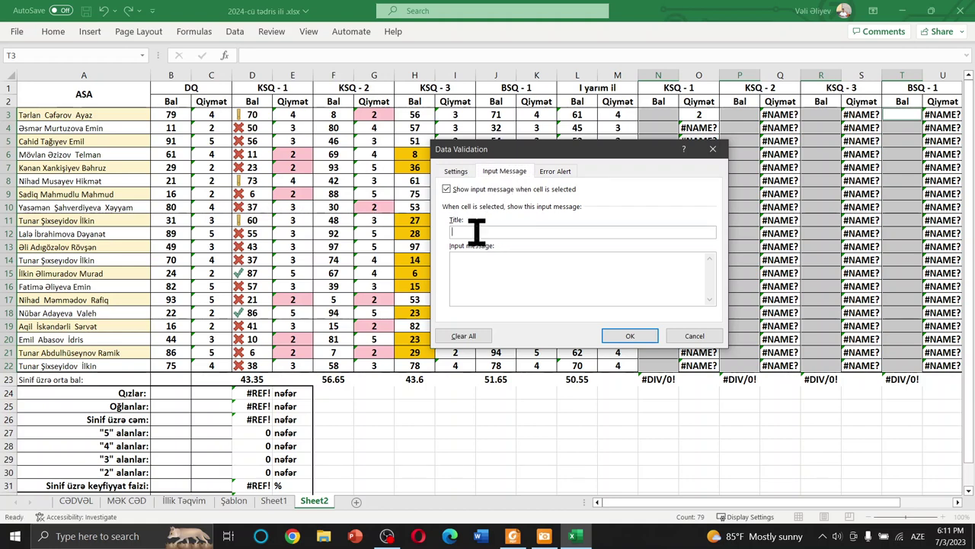
type("x")
type("ərdarlıq!")
left_click(483, 261)
type("olun")
type("!")
Set the error alert style to Warning after trying the Information and Stop styles.
left_click(555, 172)
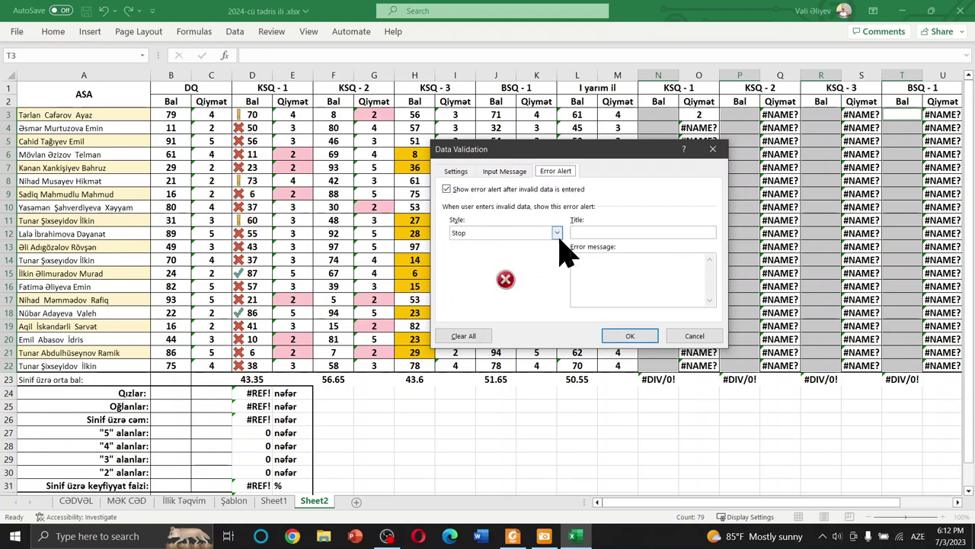
left_click(559, 236)
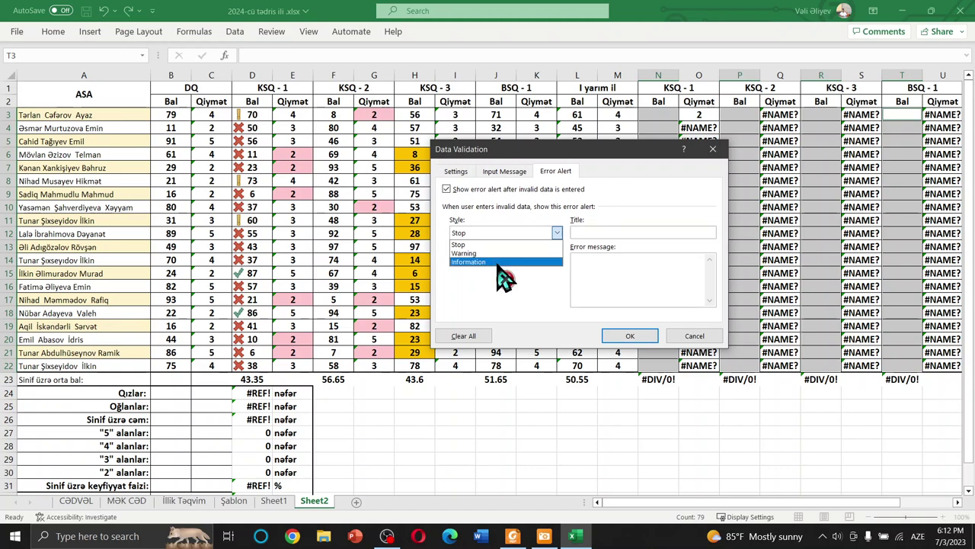
left_click(491, 262)
left_click(557, 234)
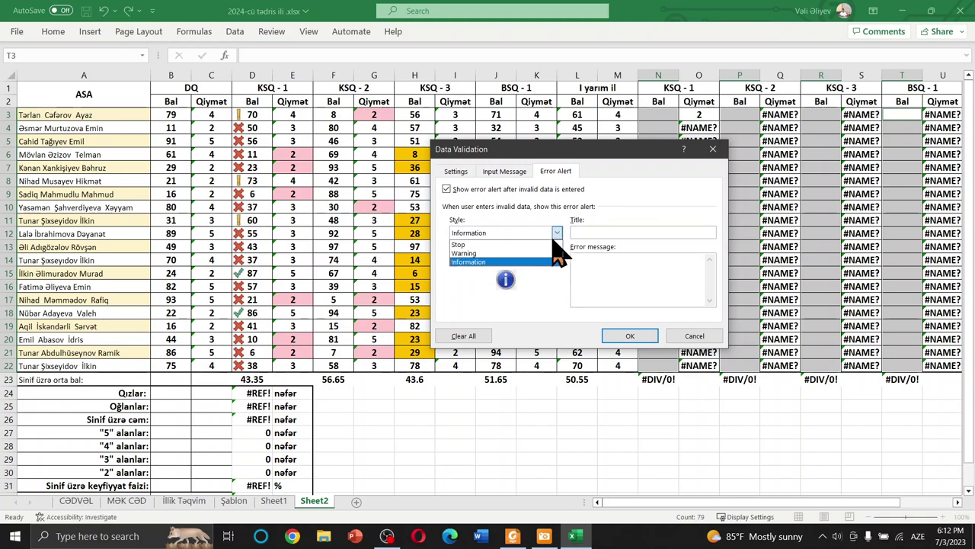
left_click(538, 255)
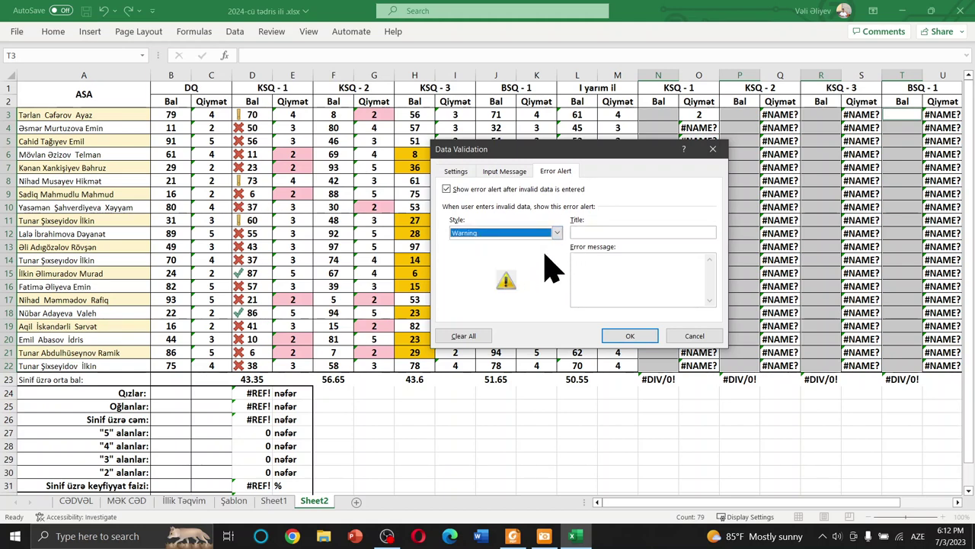
left_click(558, 235)
left_click(525, 244)
left_click(557, 234)
left_click(526, 253)
Enter the alert title 'DİQQƏT!' and the 0–100 points error message, then review each tab.
left_click(609, 231)
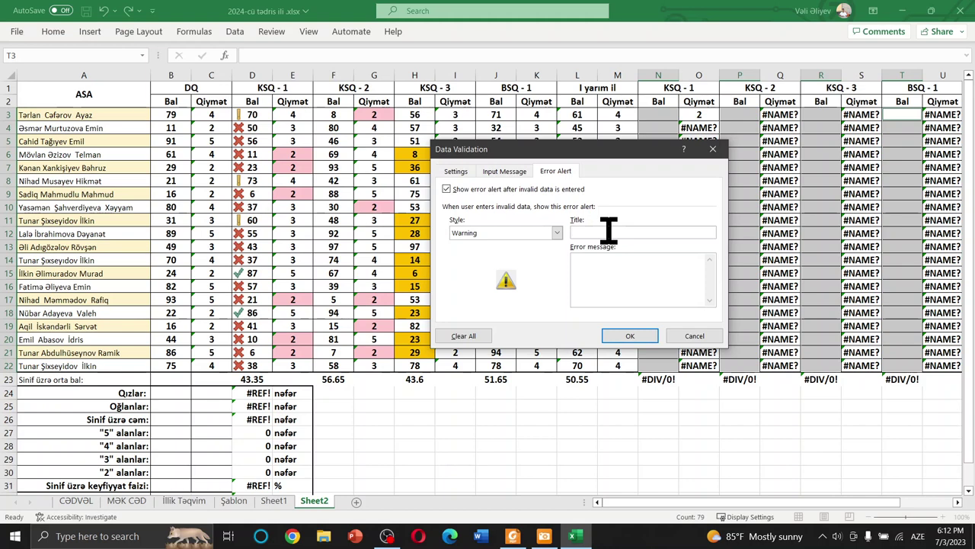
type("Di")
type("T!")
type("S")
type(" qi")
type("ri 0 - 100")
type(" bal arasın")
type("da")
type("ilər!")
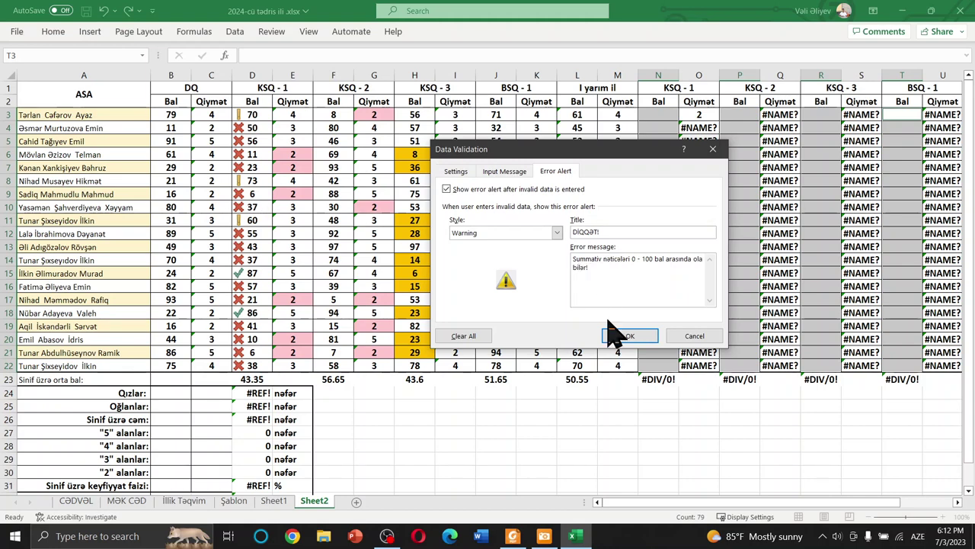
left_click(457, 175)
left_click(503, 174)
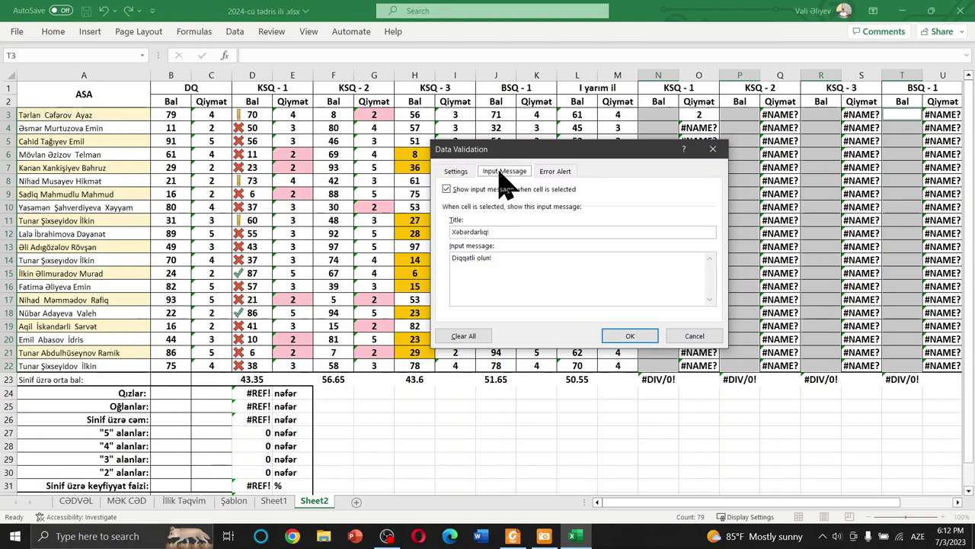
left_click(553, 172)
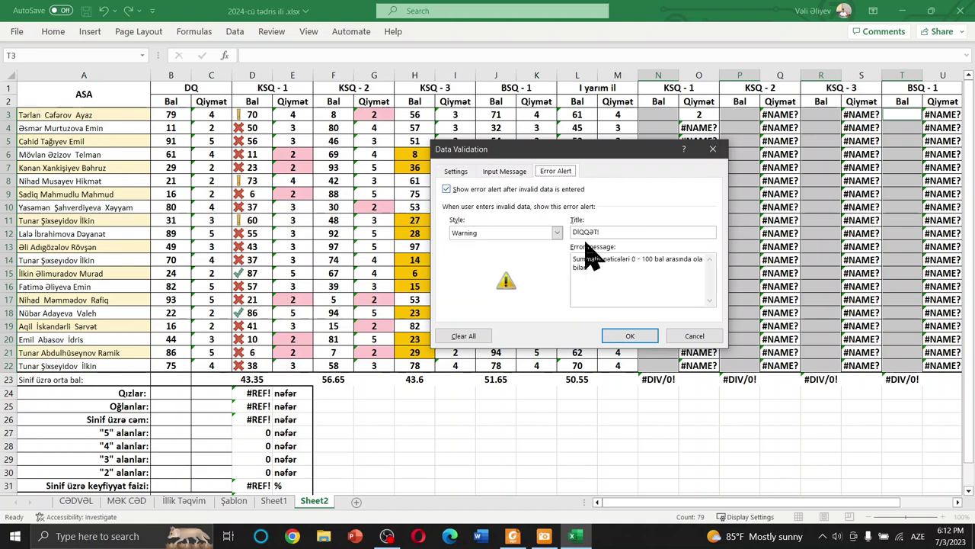
Apply the validation and check the 'Xəbərdarlıq!' input tip on N3, P6, P11 and R7.
left_click(640, 339)
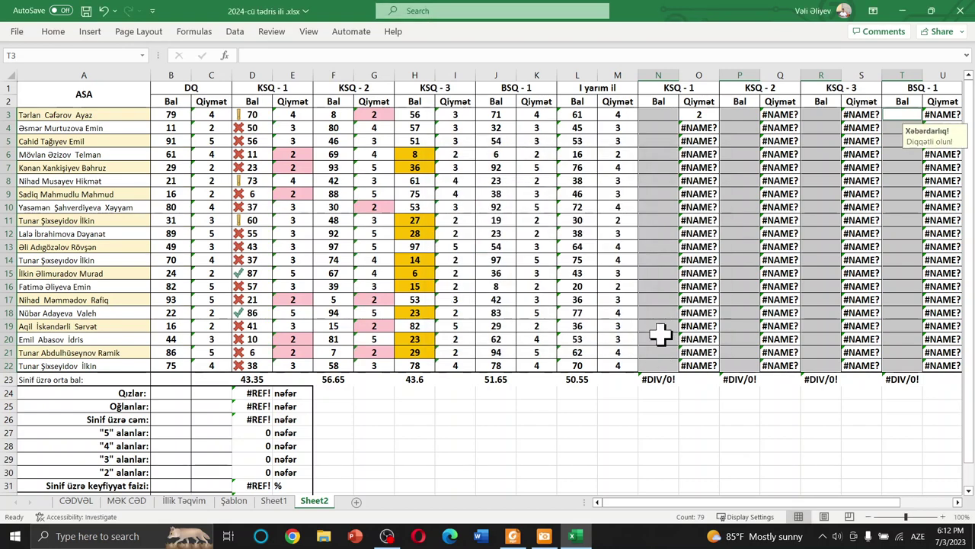
left_click(683, 425)
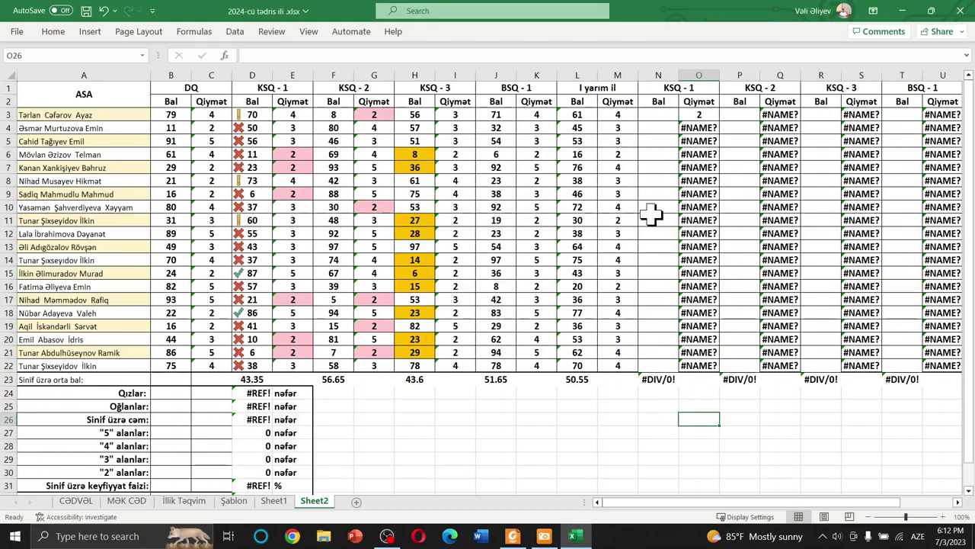
left_click(658, 114)
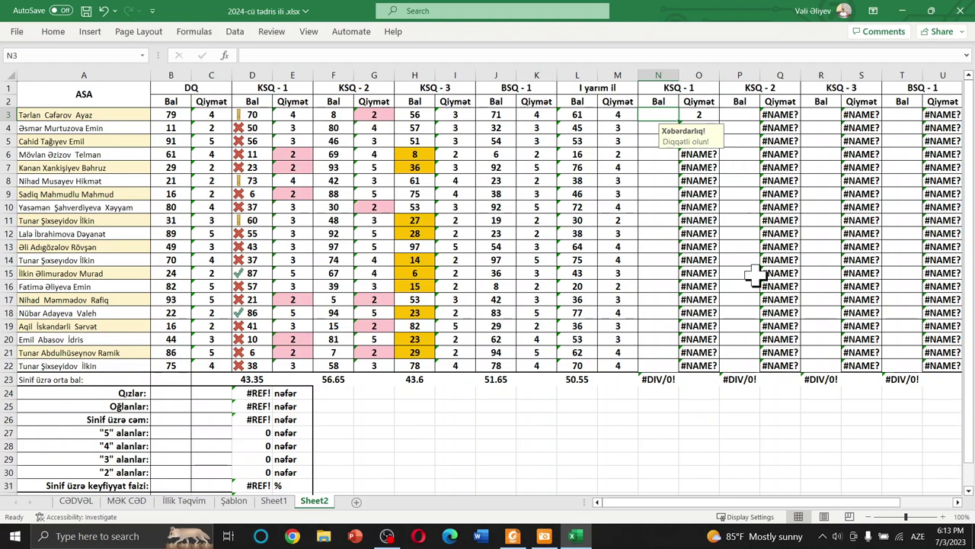
left_click(746, 154)
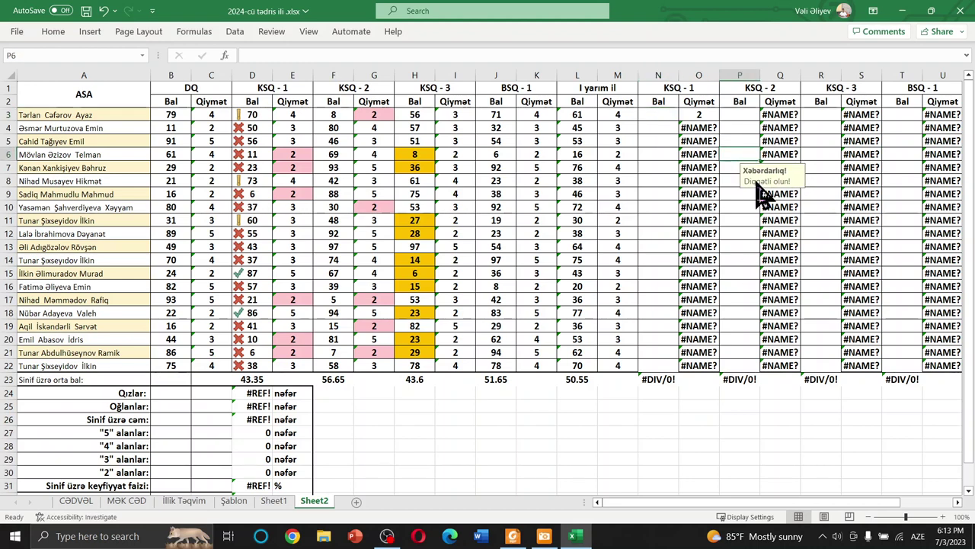
left_click(745, 219)
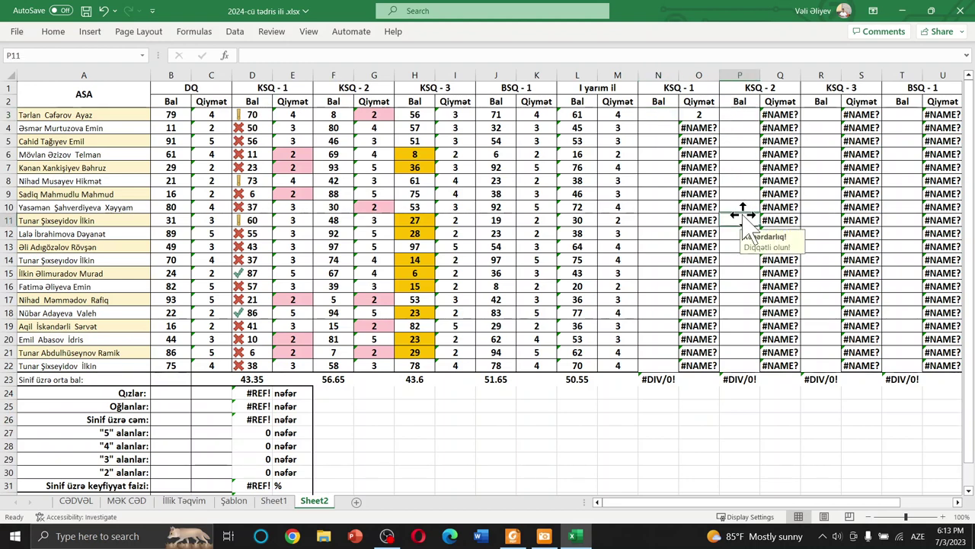
left_click(831, 165)
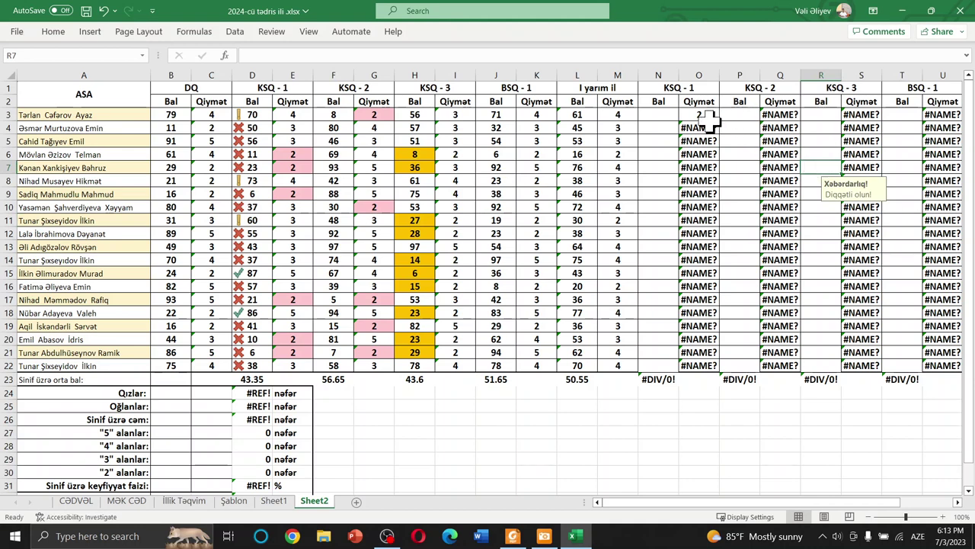
Enter scores 52, 0 and 100 in N3:N5, then 1000 in N6 to trigger the warning.
left_click(655, 110)
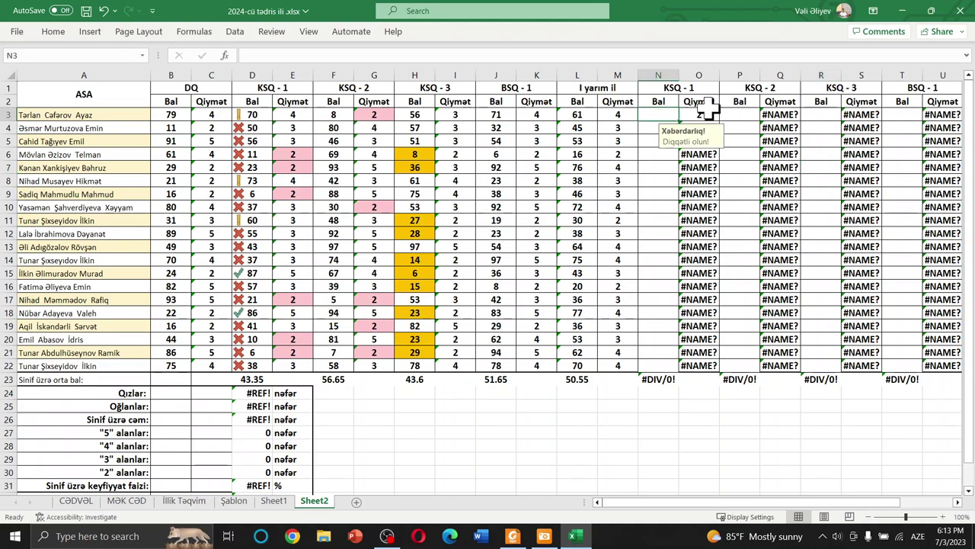
type("52")
key("Return")
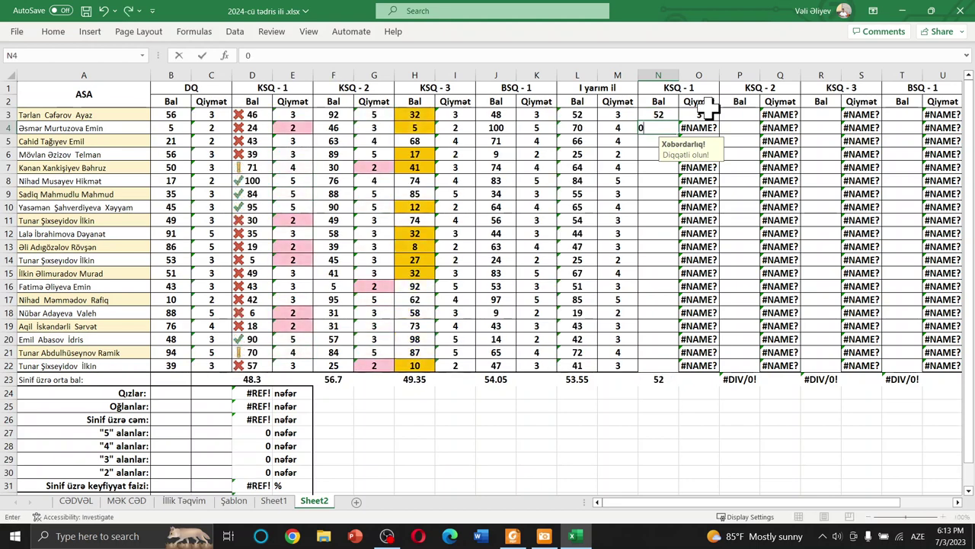
type("0")
key("Return")
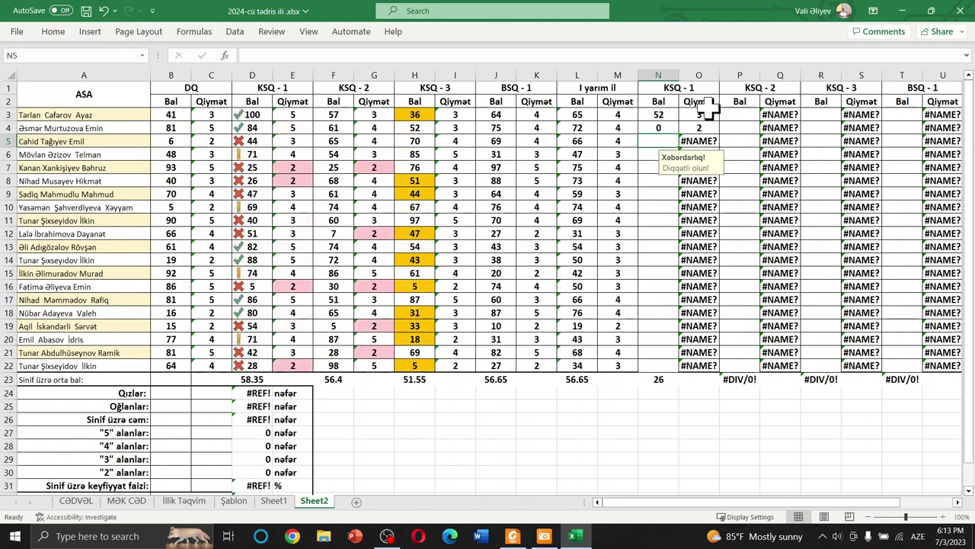
type("100")
key("Return")
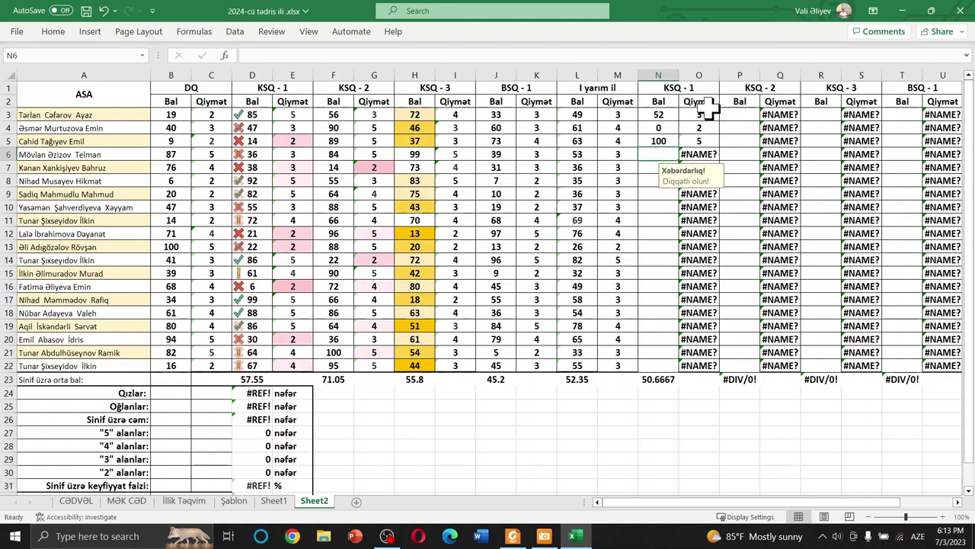
type("101")
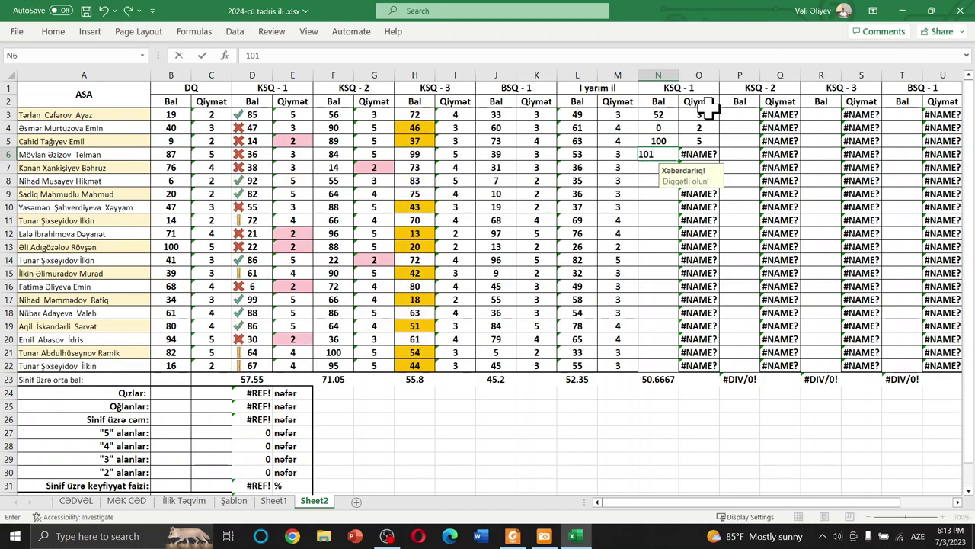
key("BackSpace")
type("00")
key("Return")
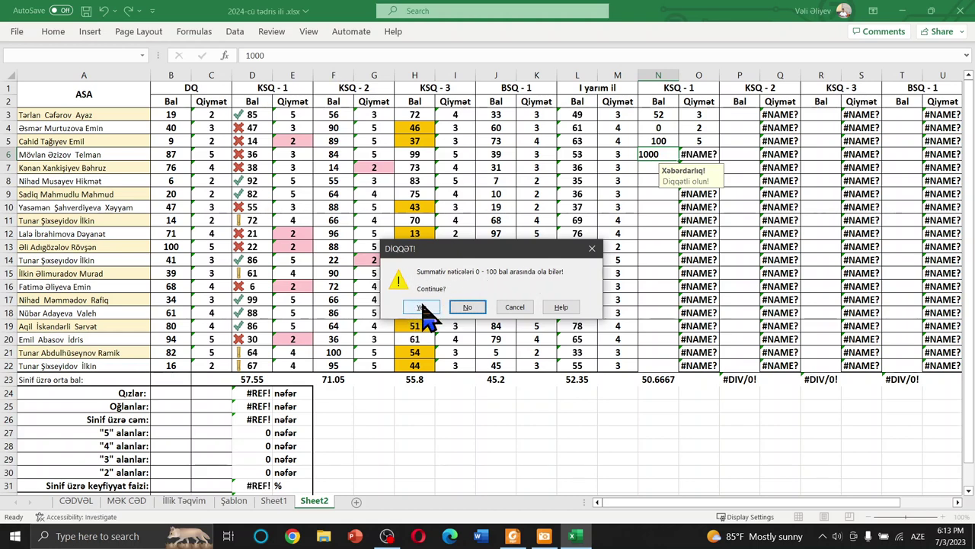
Accept 1000, reject 555 and enter 55 in N7, then correct N6 to 100.
left_click(423, 307)
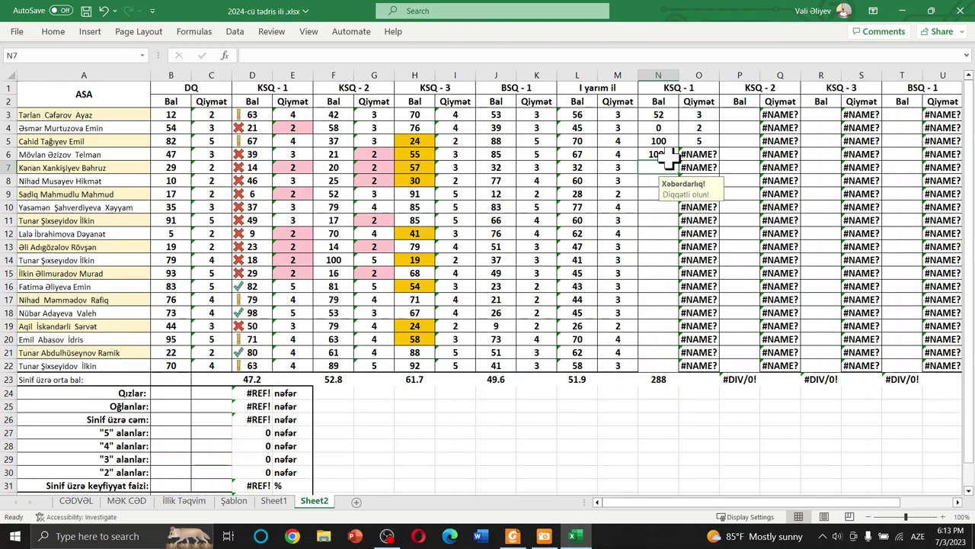
type("555")
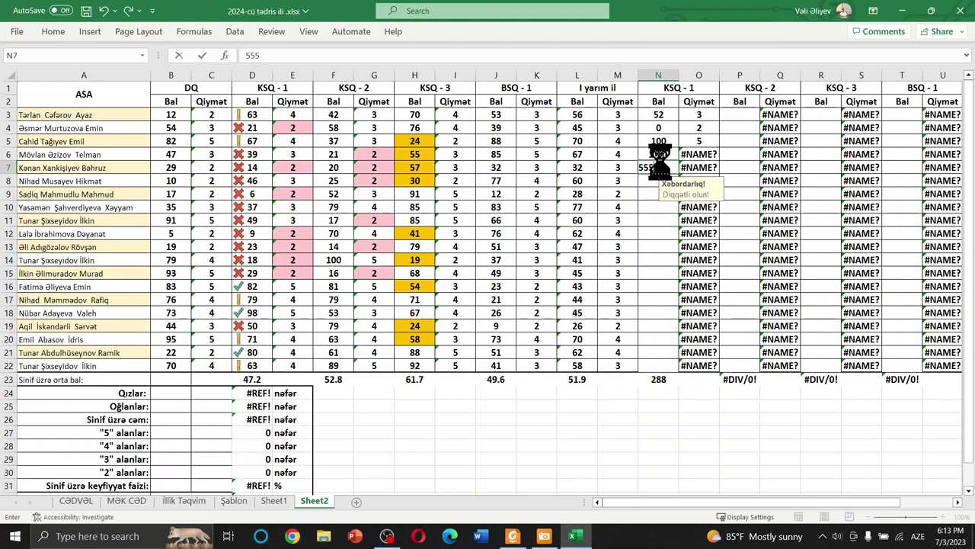
key("Return")
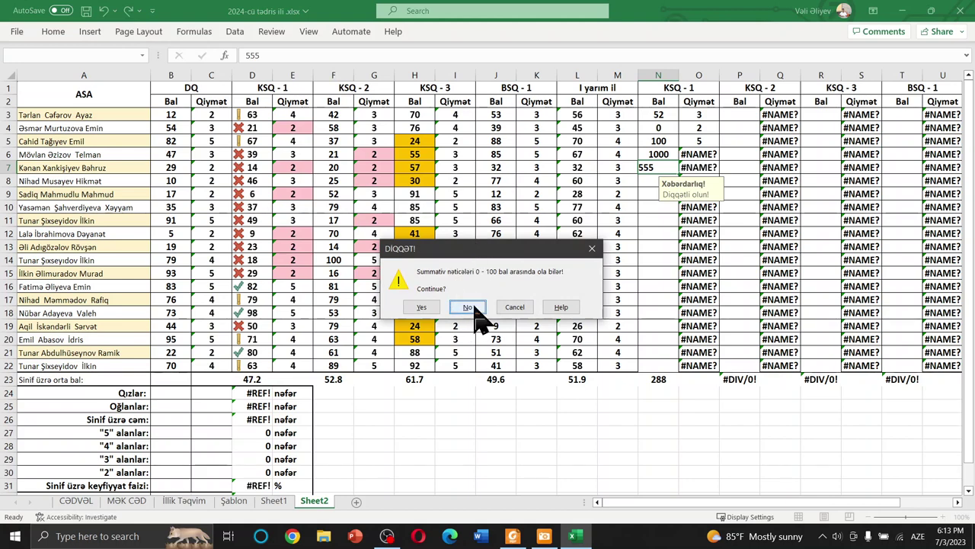
left_click(468, 307)
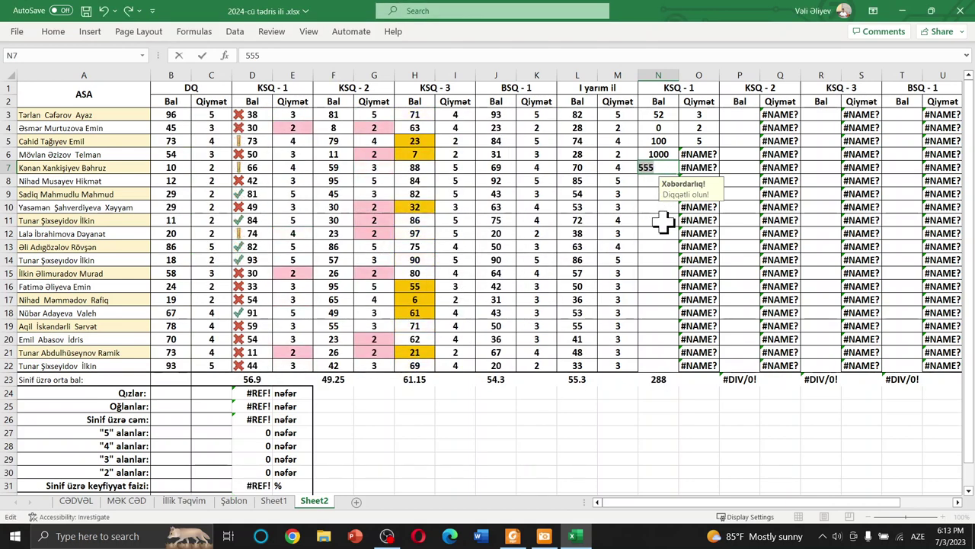
type("55")
key("Return")
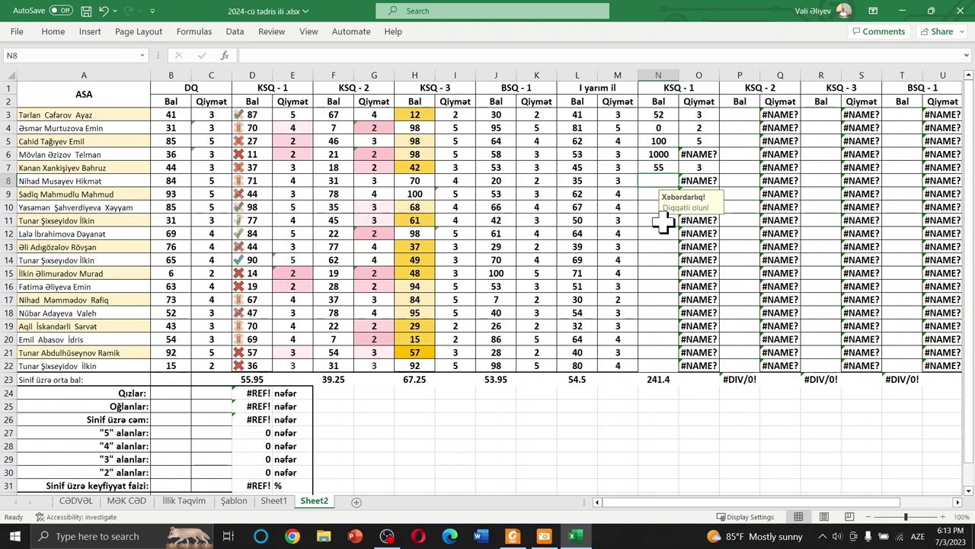
left_click(655, 154)
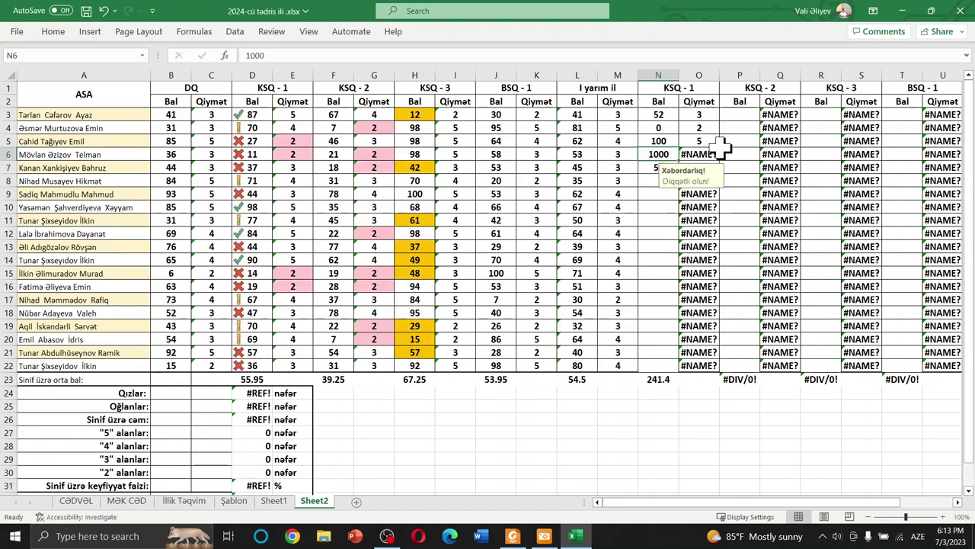
type("1")
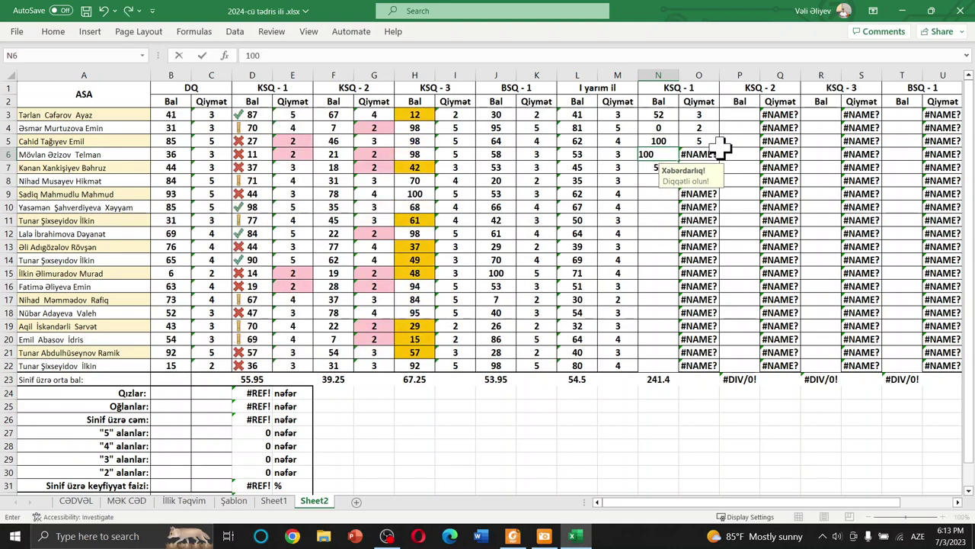
key("Return")
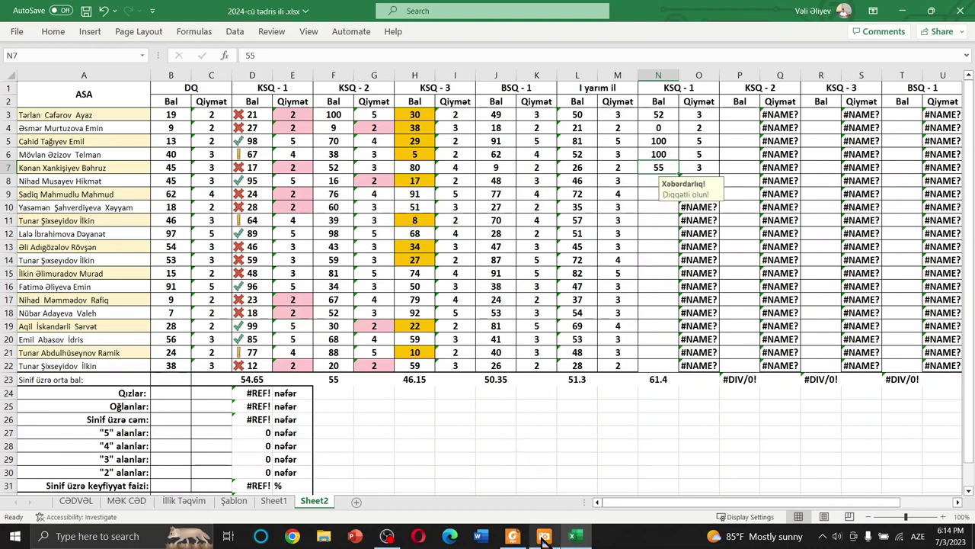
left_click(515, 538)
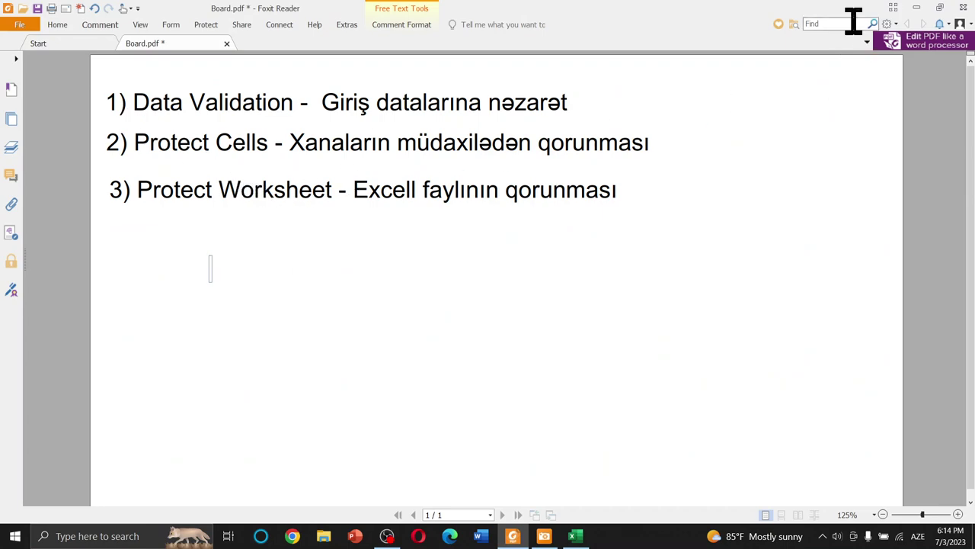
left_click(918, 9)
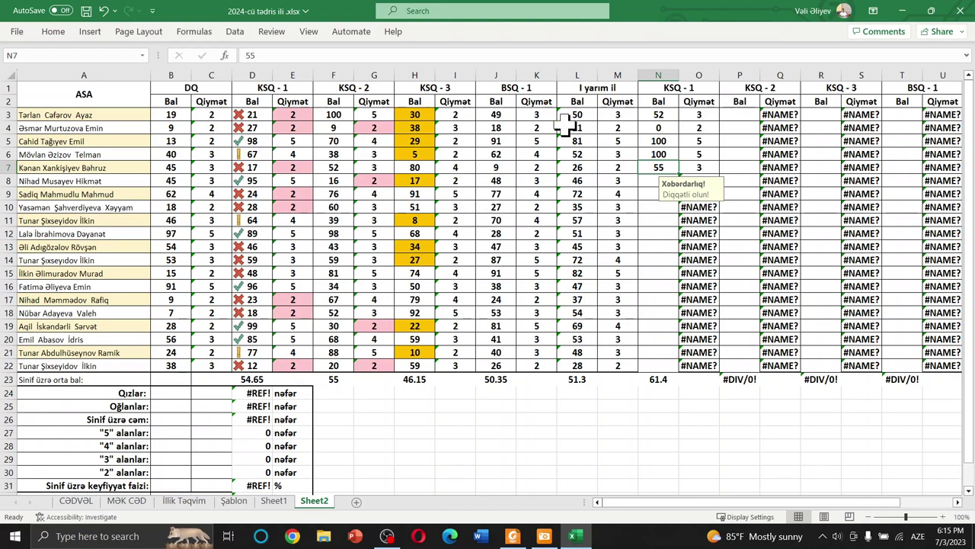
Select the Bal score cells in columns N, P, R and T together, rows 3 to 22.
left_click(617, 116)
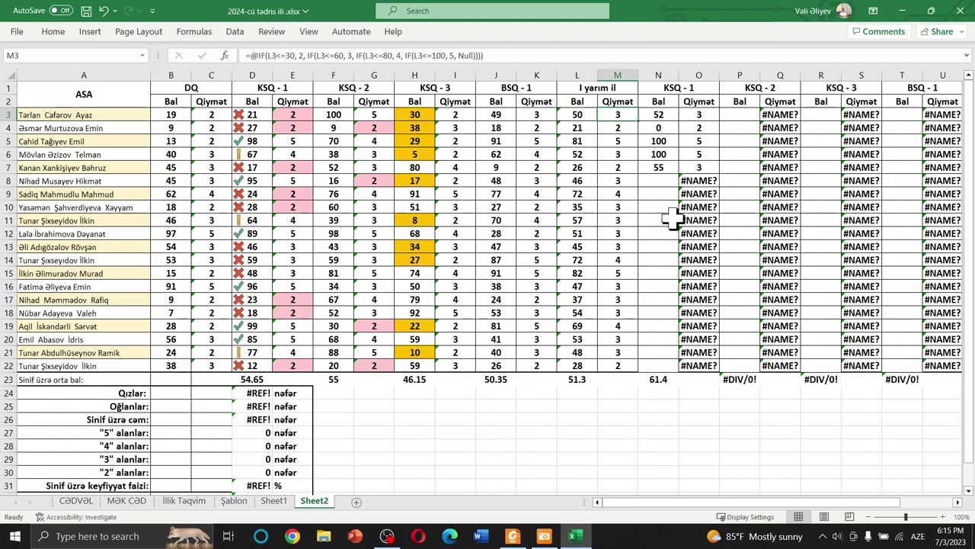
left_click(656, 260)
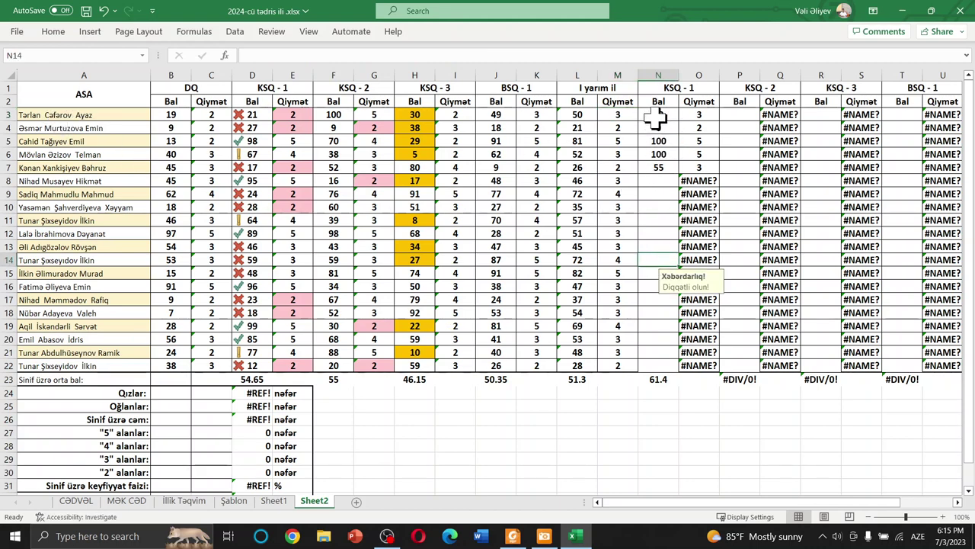
left_click(657, 115)
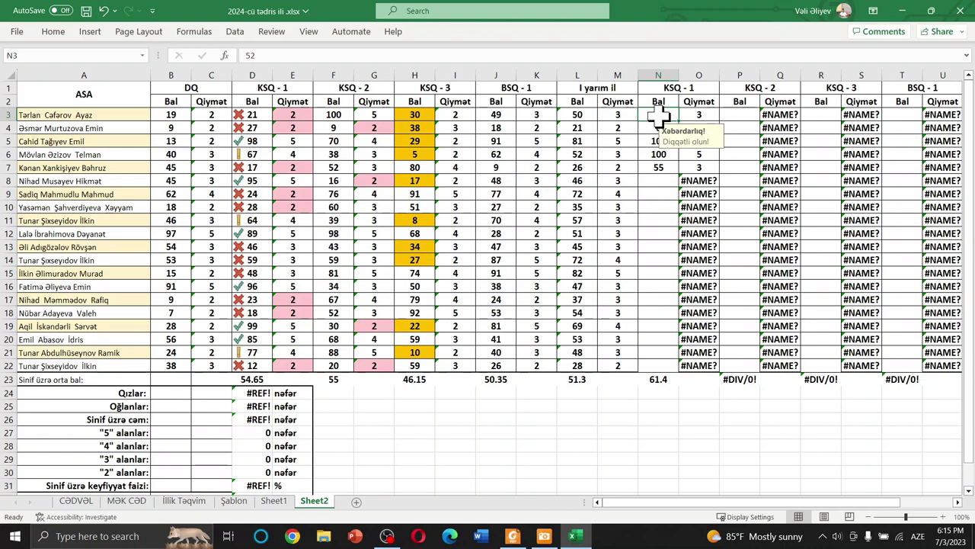
left_click_drag(658, 119, 653, 365)
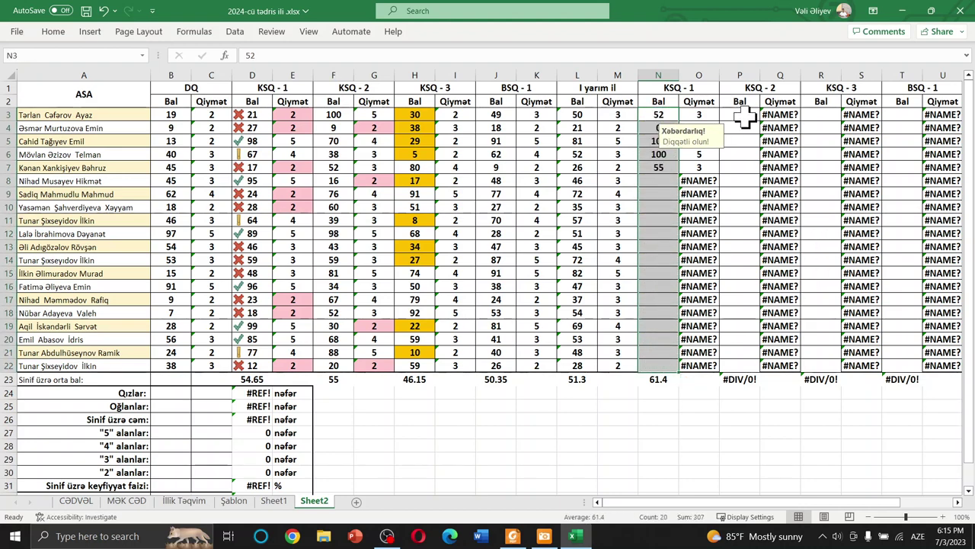
left_click_drag(740, 114, 740, 366, "ctrl")
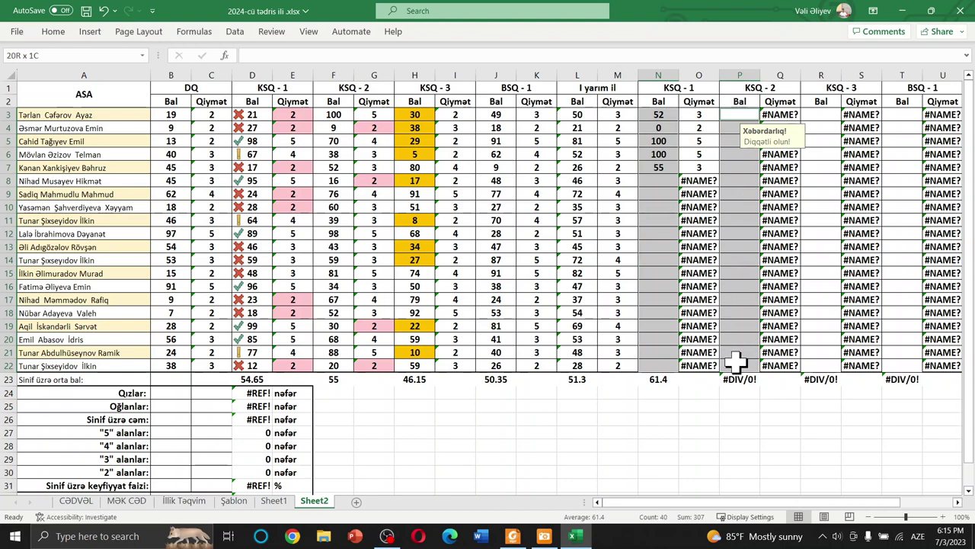
left_click_drag(820, 114, 833, 358, "ctrl")
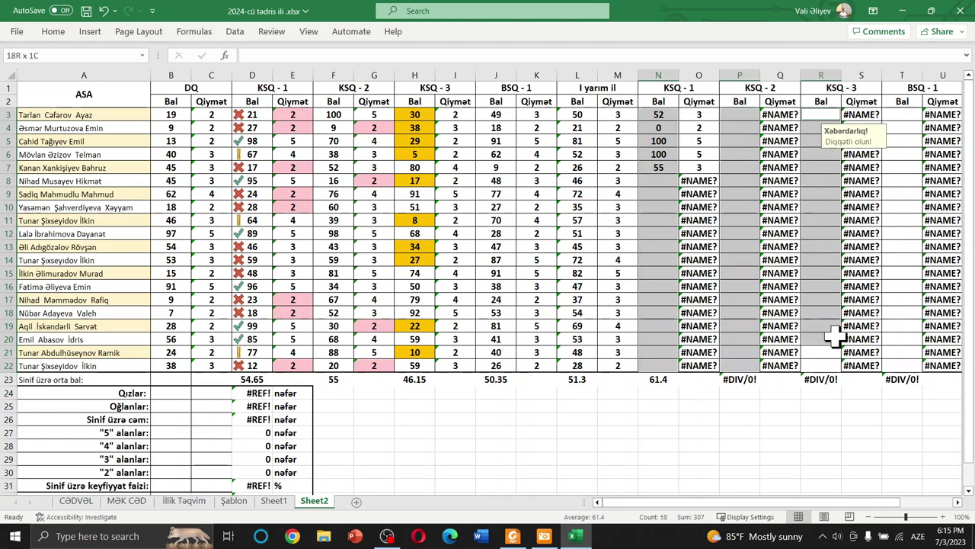
left_click_drag(902, 114, 904, 364, "ctrl")
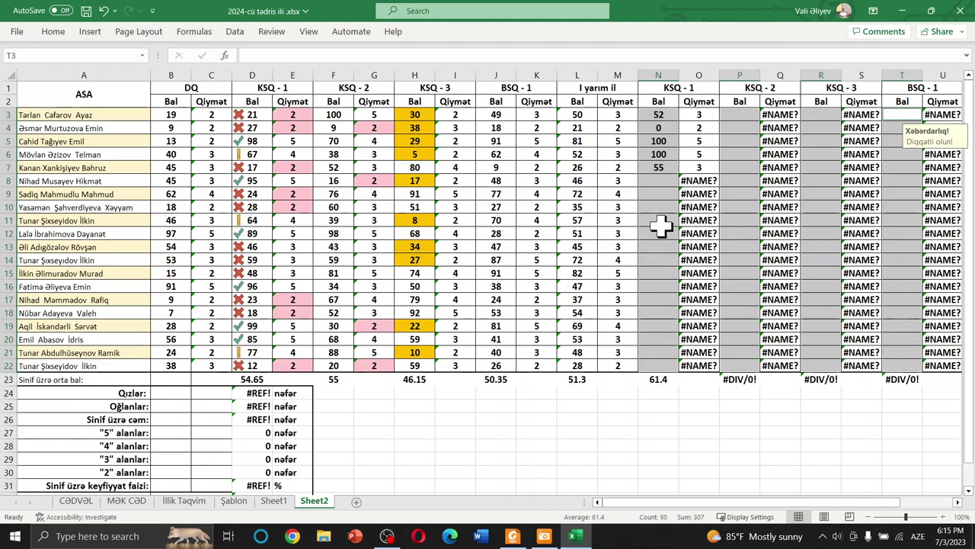
Clear the Locked setting in Format Cells for the selected N, P, R and T score cells.
right_click(663, 226)
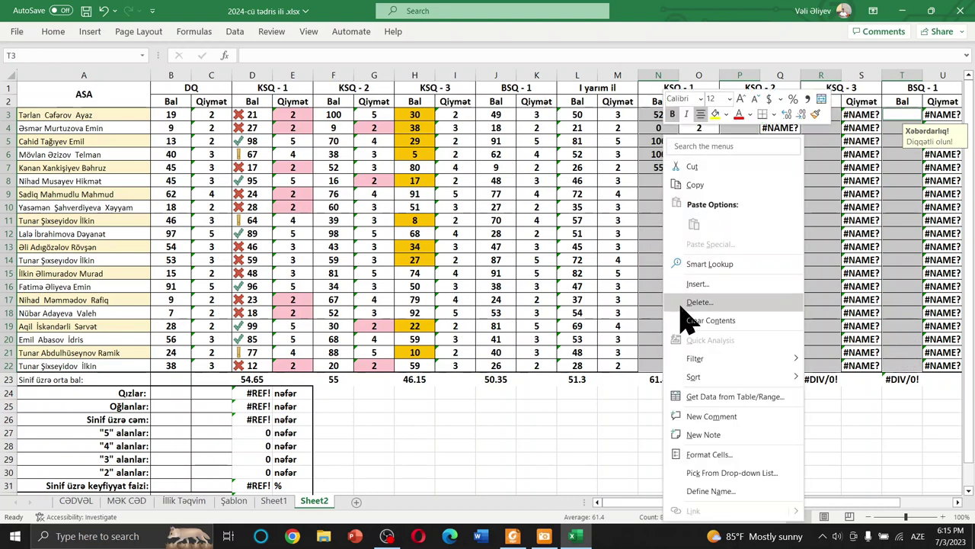
left_click(724, 455)
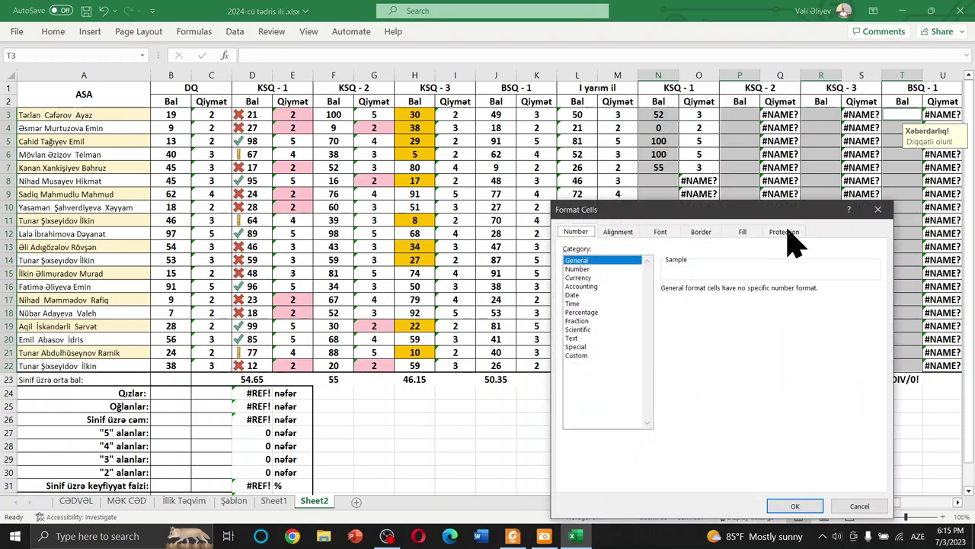
left_click(785, 232)
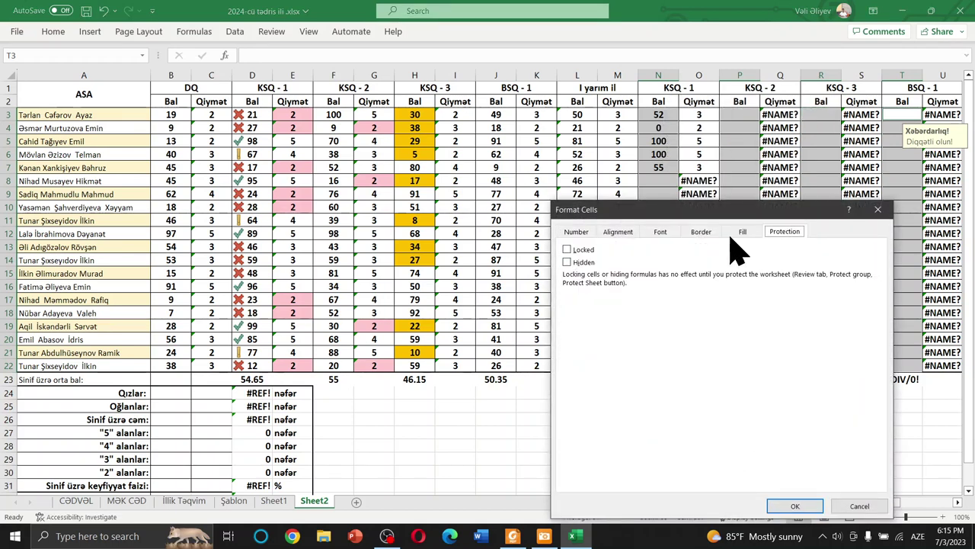
left_click(581, 252)
left_click(573, 251)
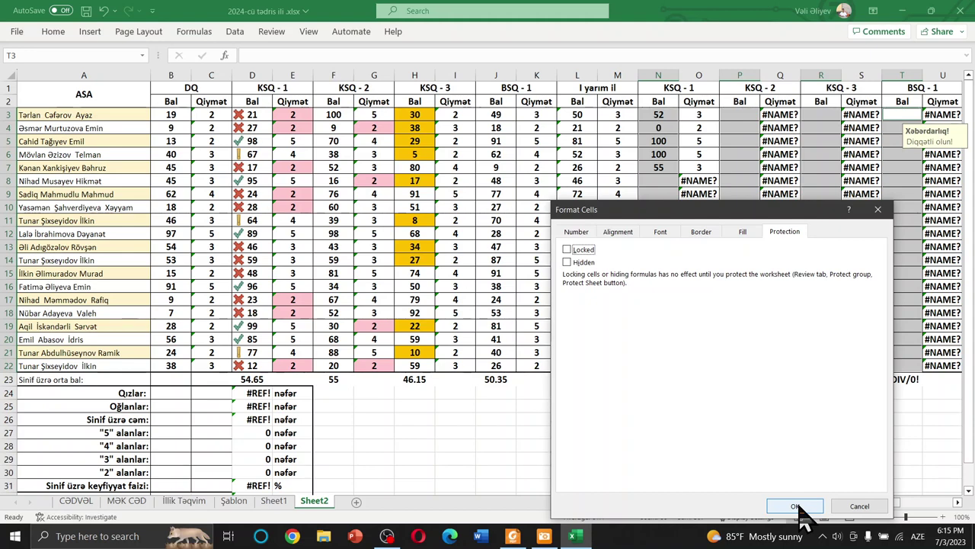
left_click(797, 508)
left_click(522, 419)
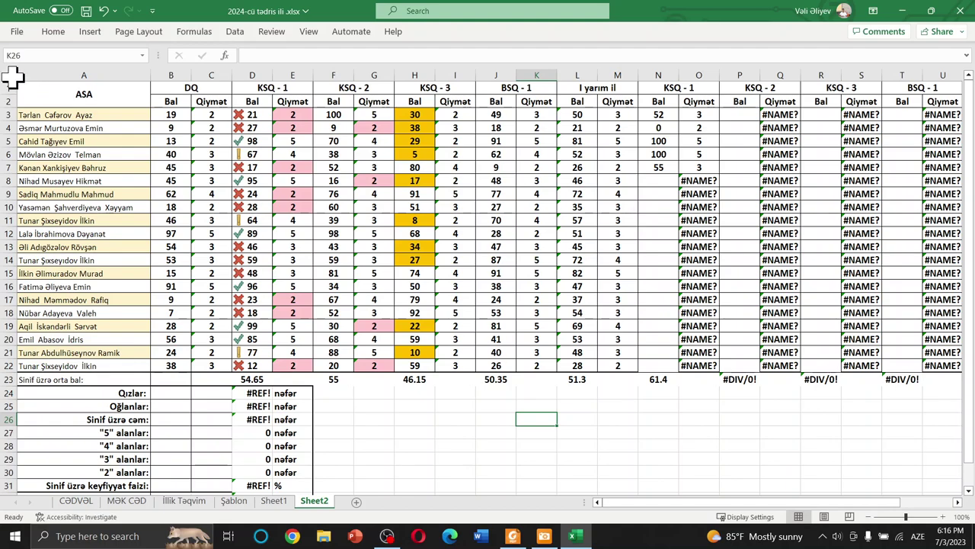
Protect Sheet2 with a password, allowing only selection of locked and unlocked cells.
scroll(13, 73, "up", 3)
scroll(19, 80, "up", 2)
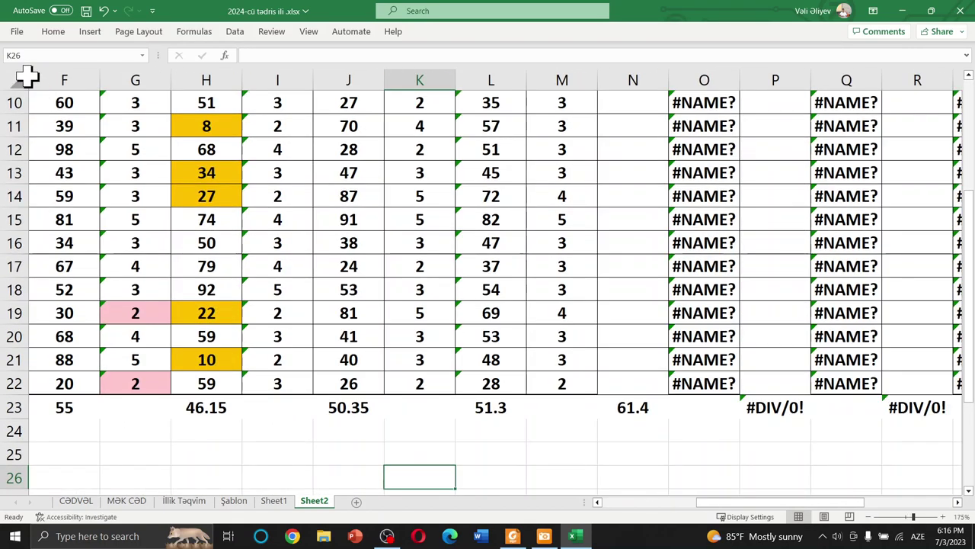
left_click(19, 80)
scroll(339, 219, "down", 5)
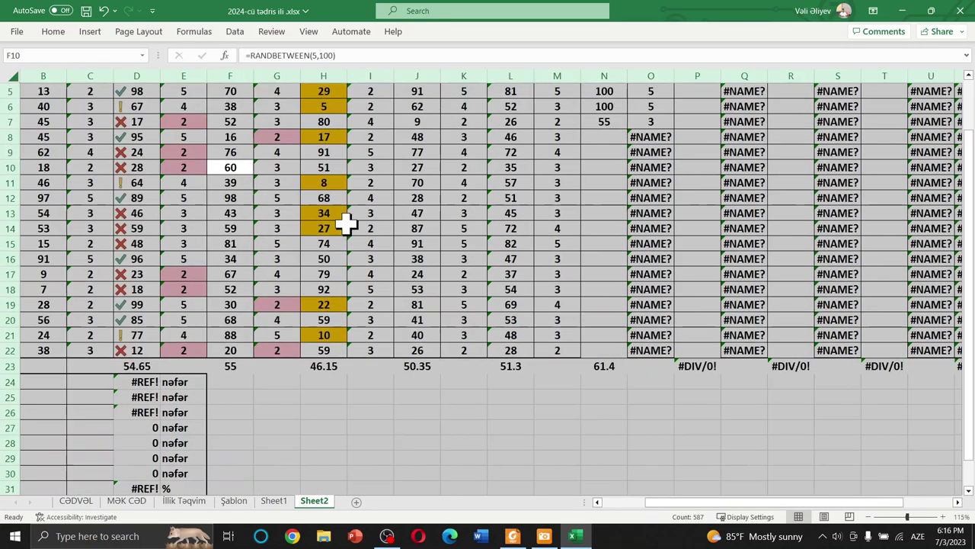
scroll(381, 224, "down", 1)
scroll(403, 226, "down", 2)
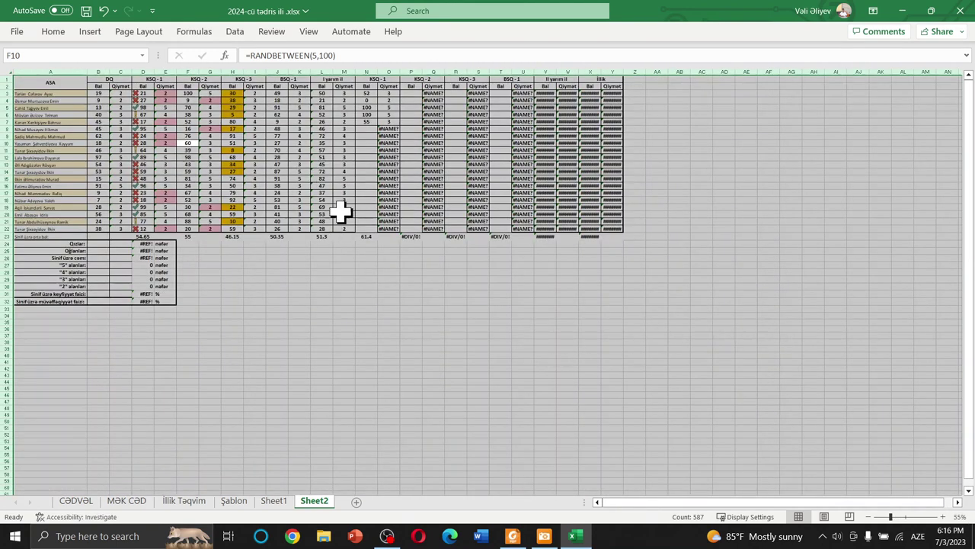
left_click(272, 33)
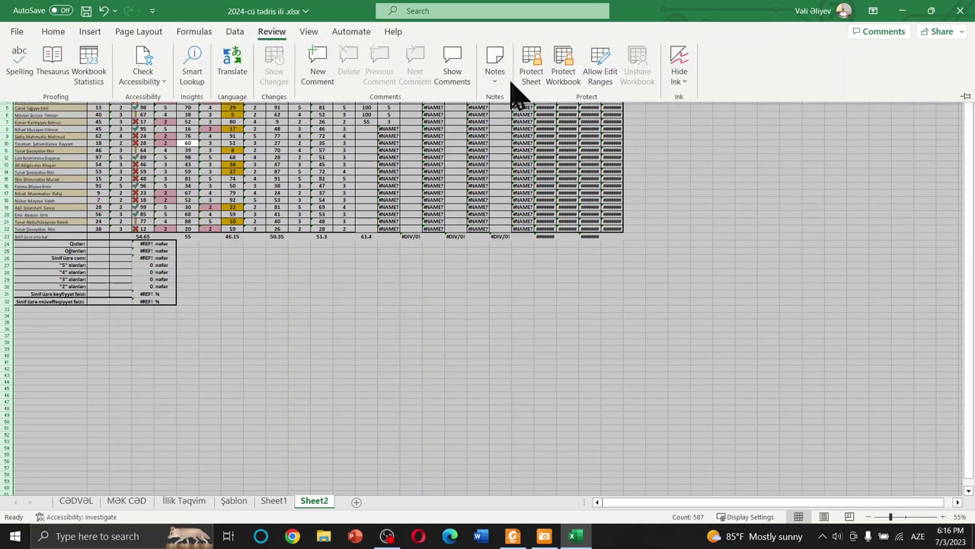
left_click(534, 75)
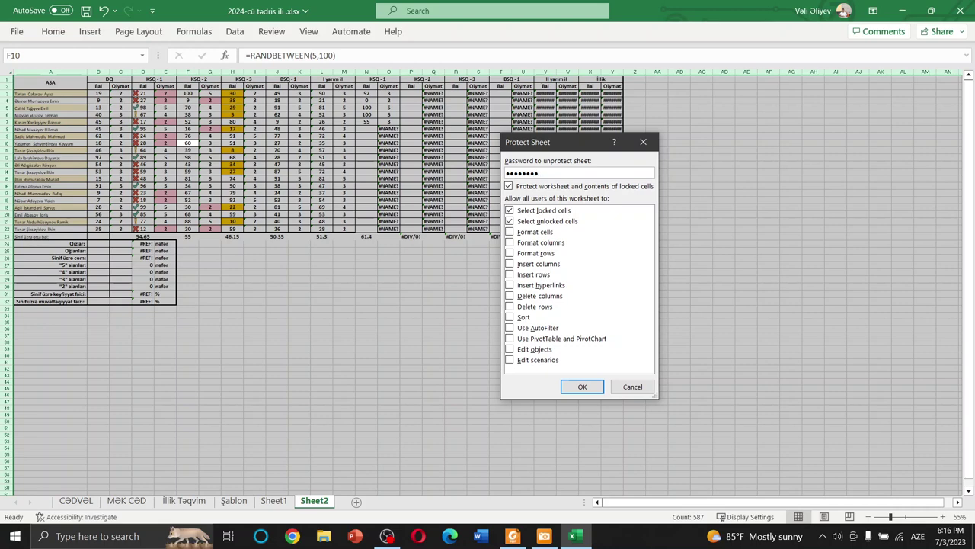
left_click(584, 388)
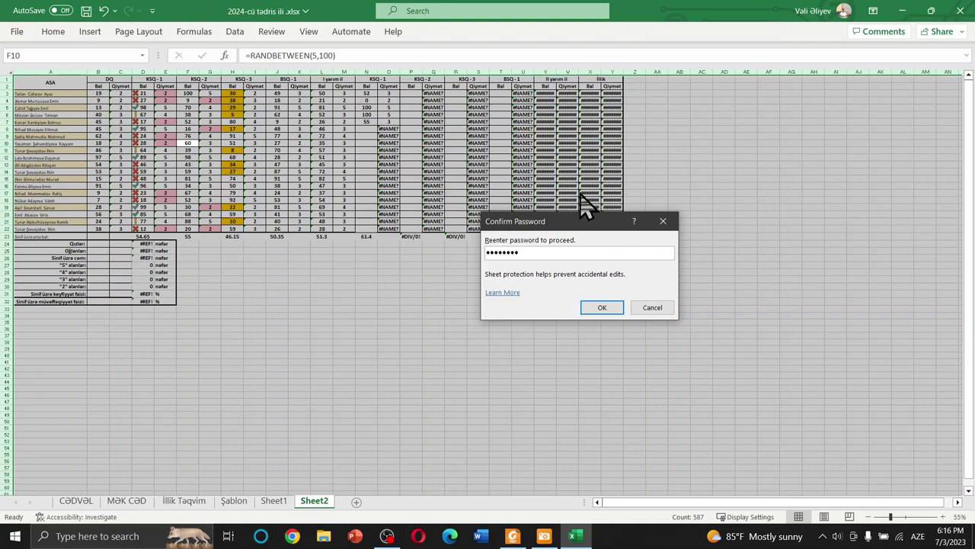
left_click(609, 307)
left_click(385, 280)
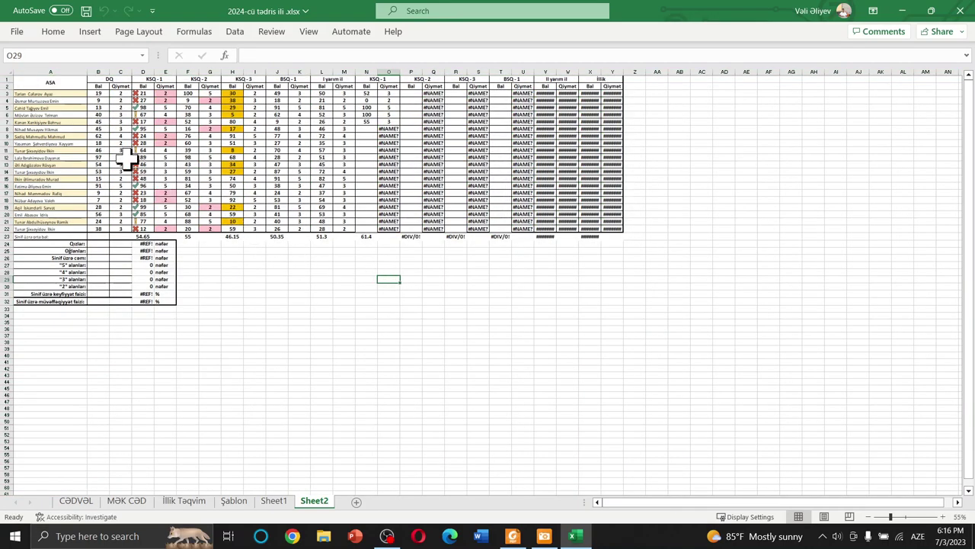
Enter 55 in N9, then try 999 in P5 and reject the validation warning.
scroll(41, 119, "up", 3, "ctrl")
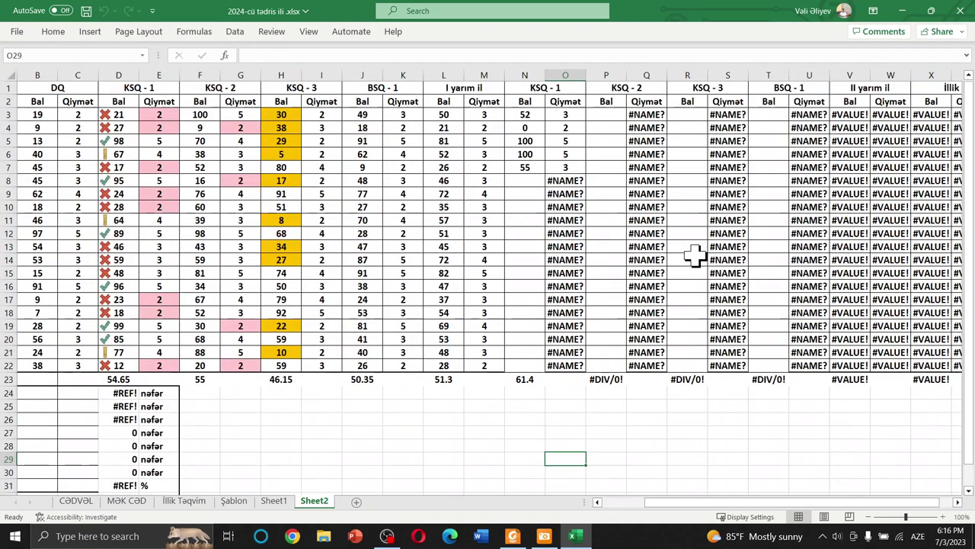
left_click(531, 195)
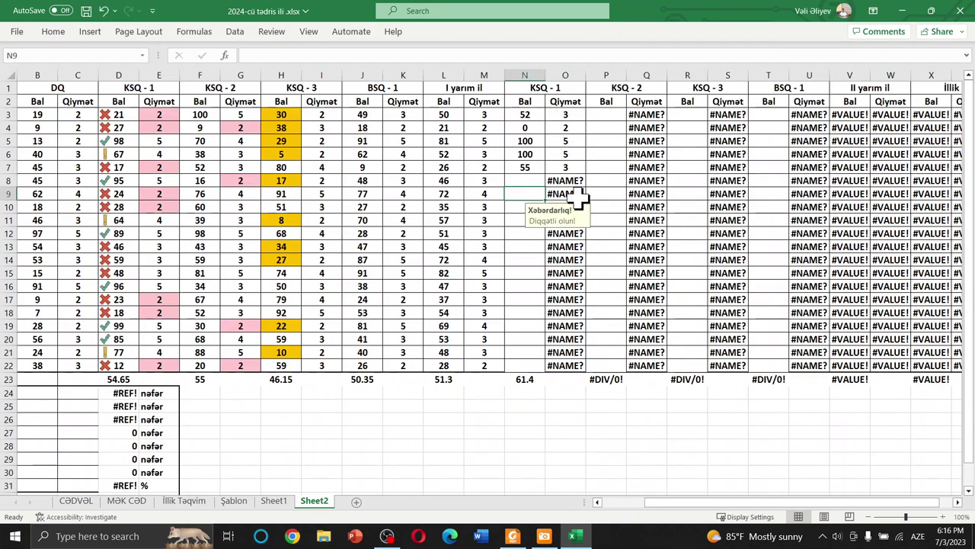
type("55")
key("Return")
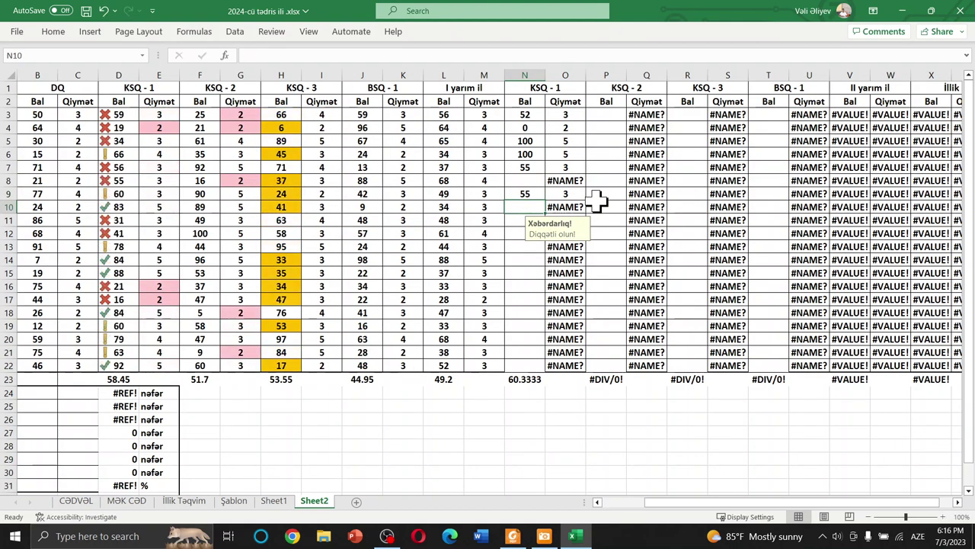
left_click(611, 141)
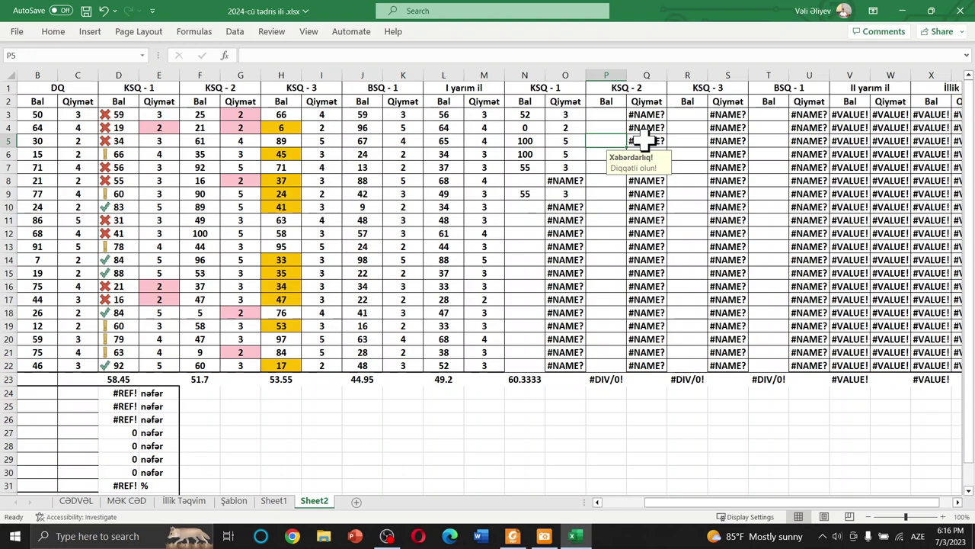
type("999")
key("Return")
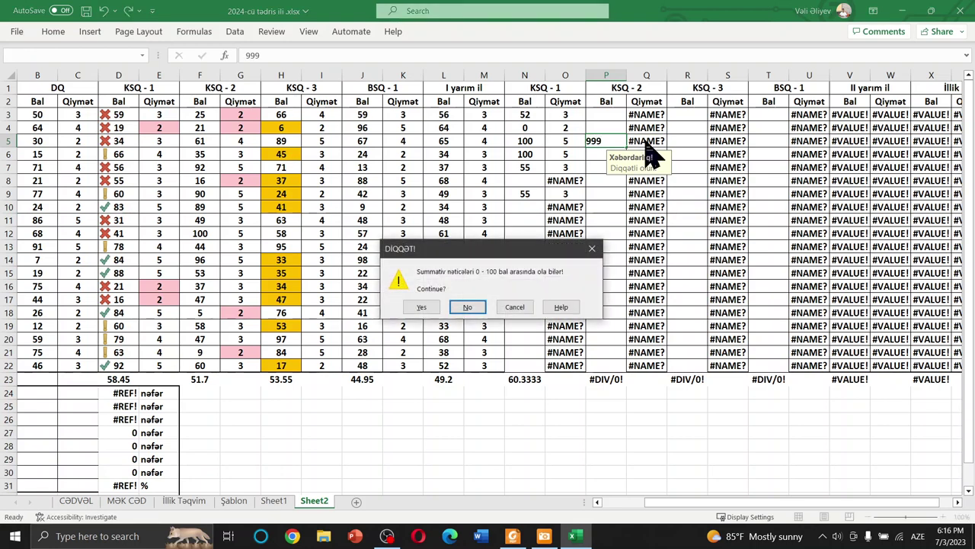
left_click(595, 252)
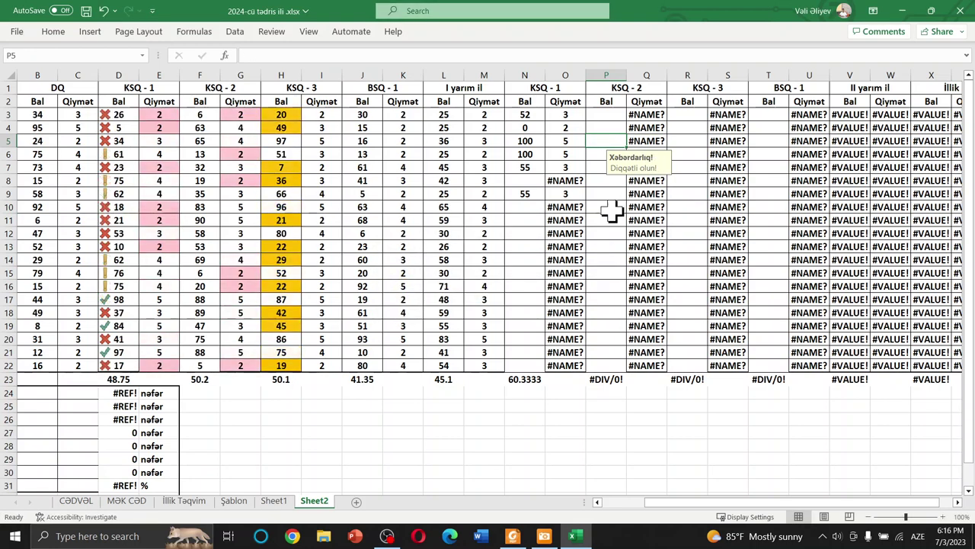
Try editing the protected Q3 formula and cell F19, dismissing each protection alert.
left_click(614, 209)
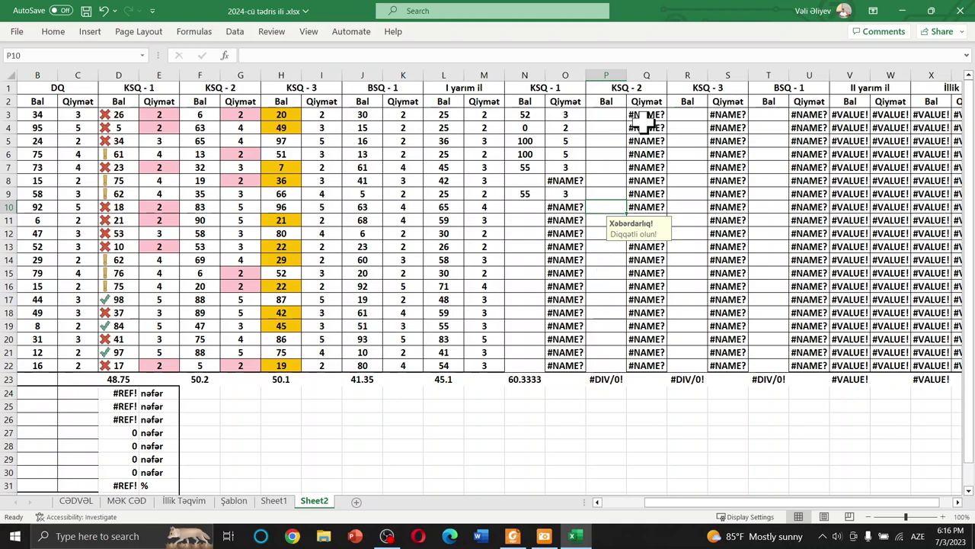
left_click(647, 115)
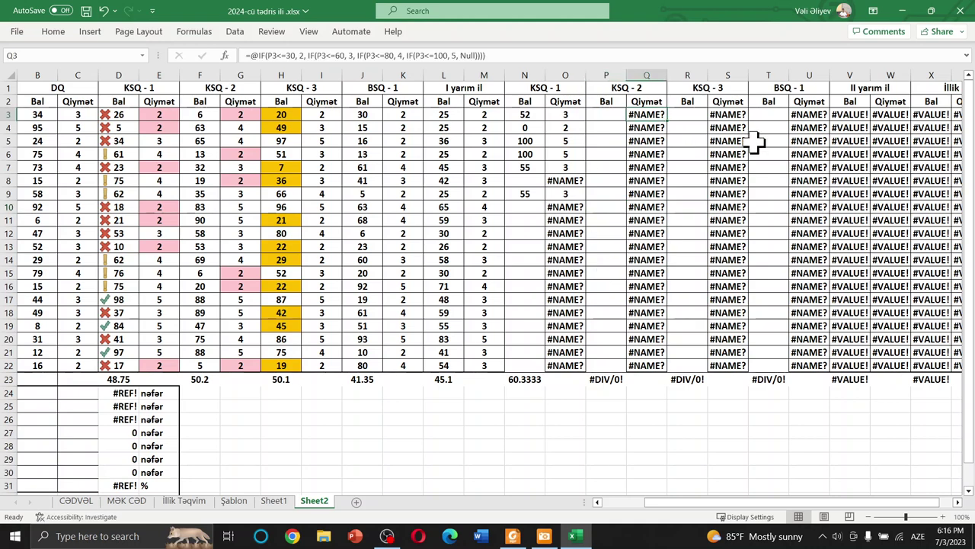
key("Delete")
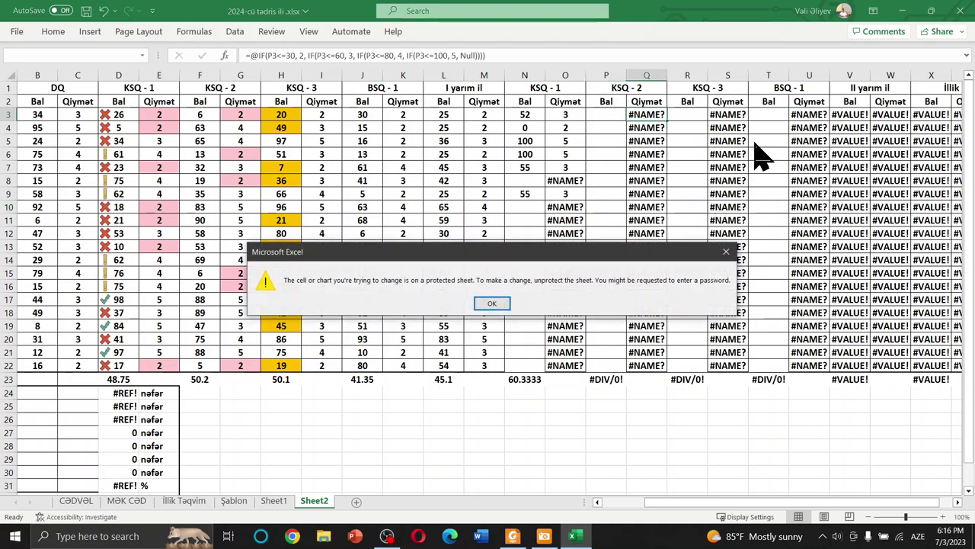
left_click(727, 251)
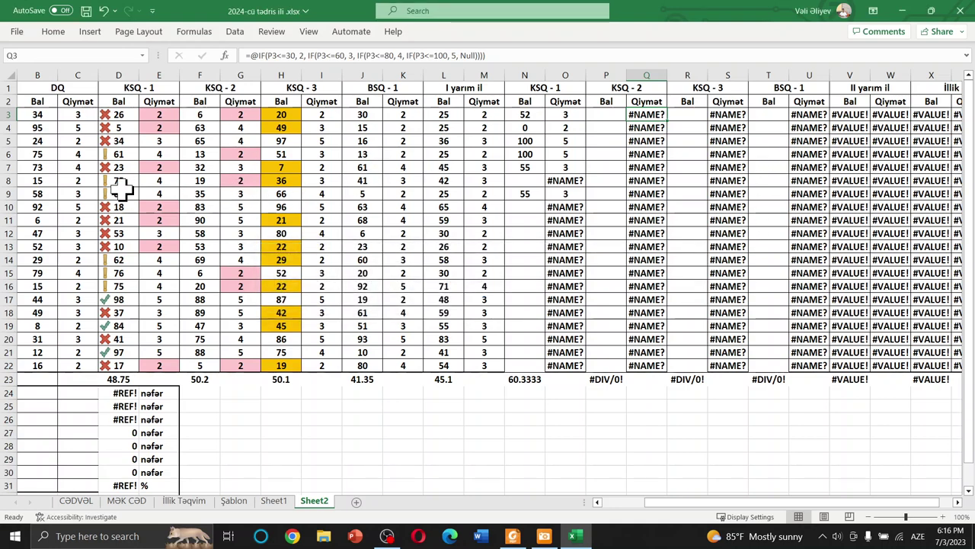
left_click(209, 176)
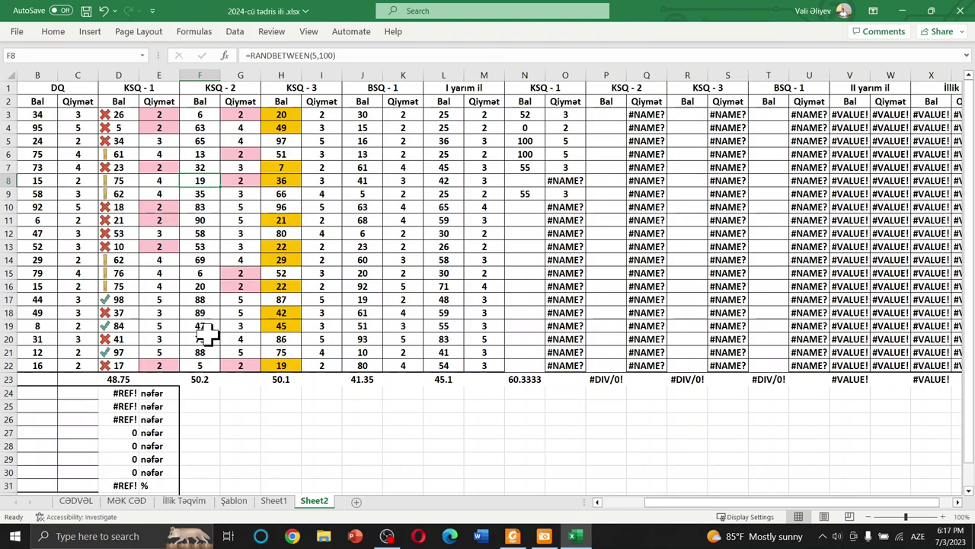
left_click(203, 328)
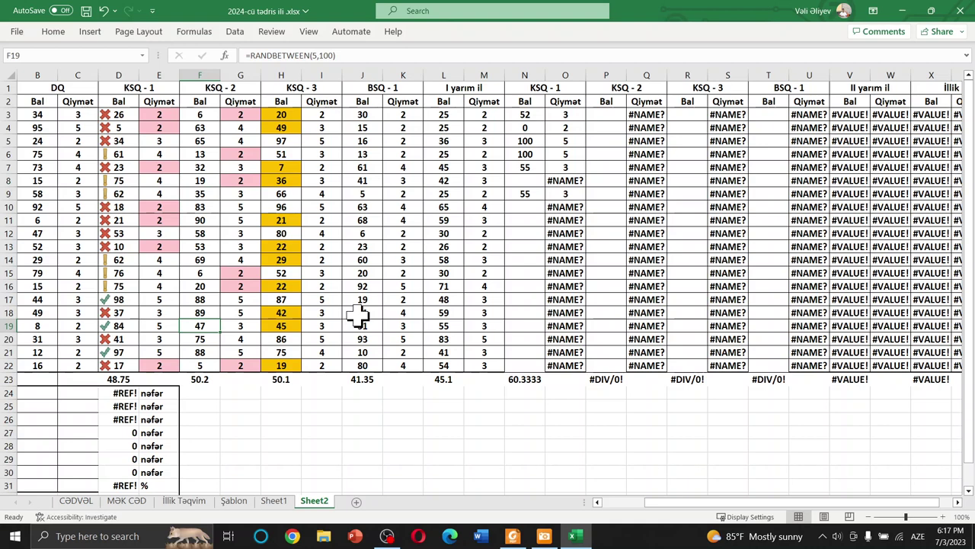
double_click(360, 319)
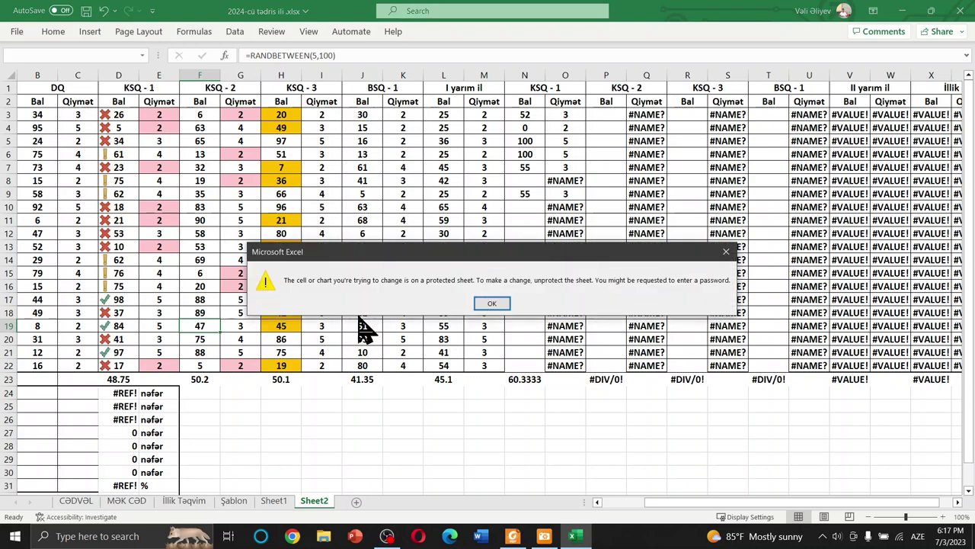
left_click(492, 305)
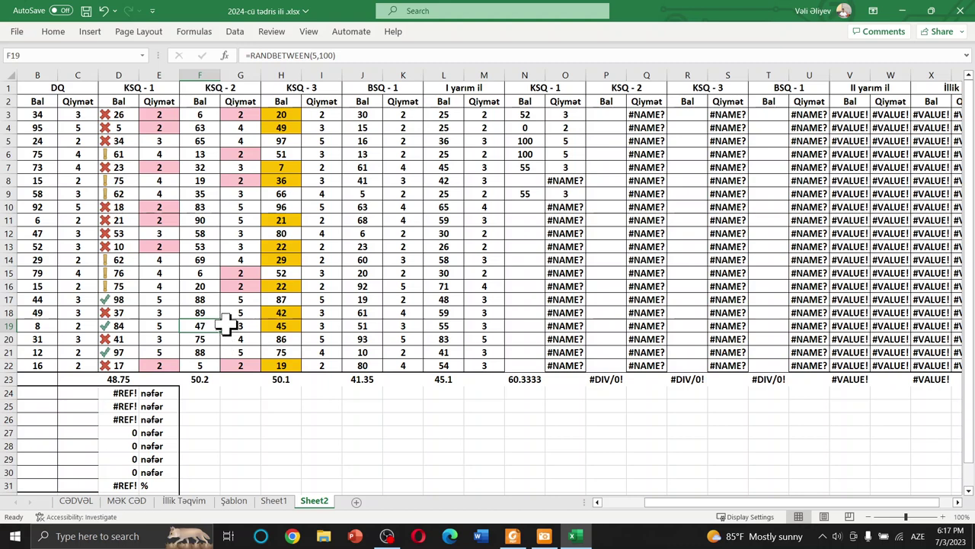
Move to column A on row 19 and cell N13, then switch to Board.pdf in Foxit Reader.
key("Left")
key("Left")
key("Home")
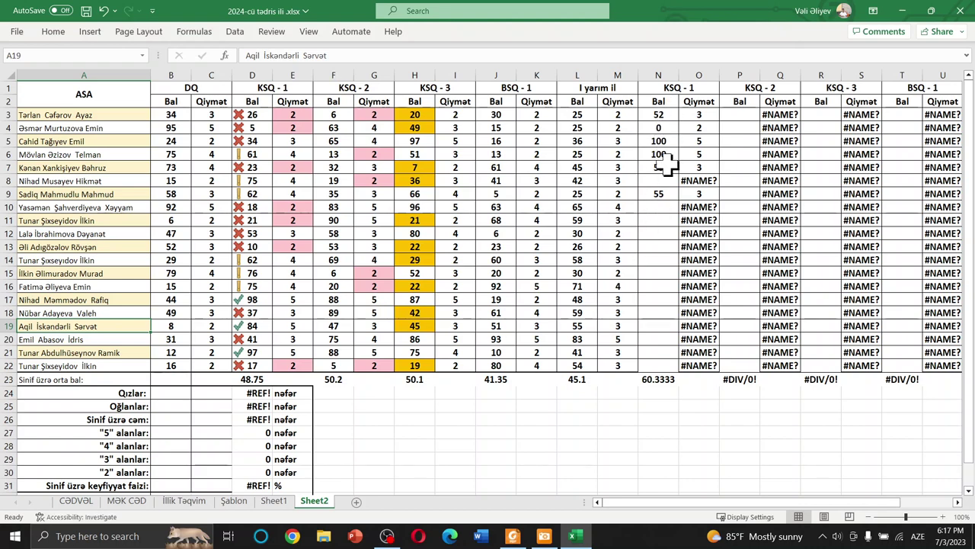
left_click(664, 245)
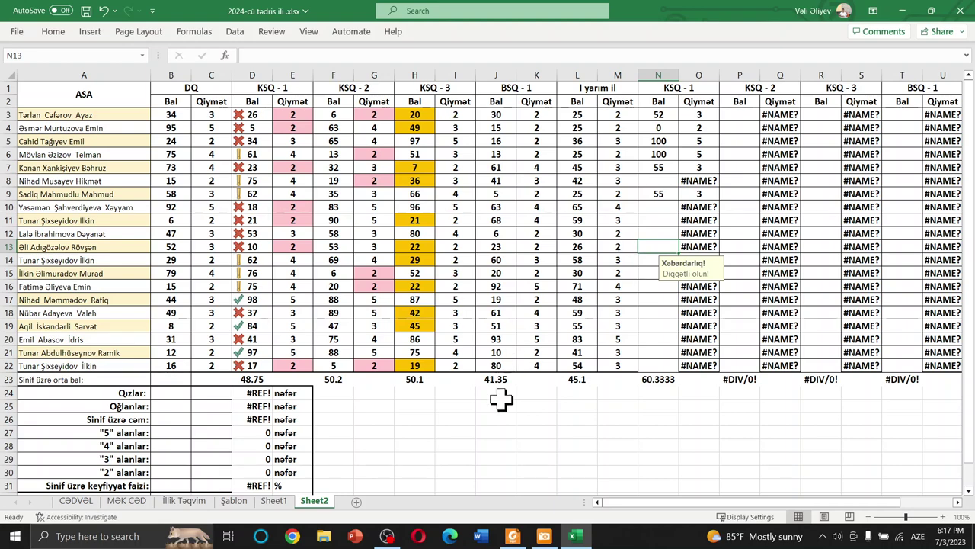
left_click(517, 533)
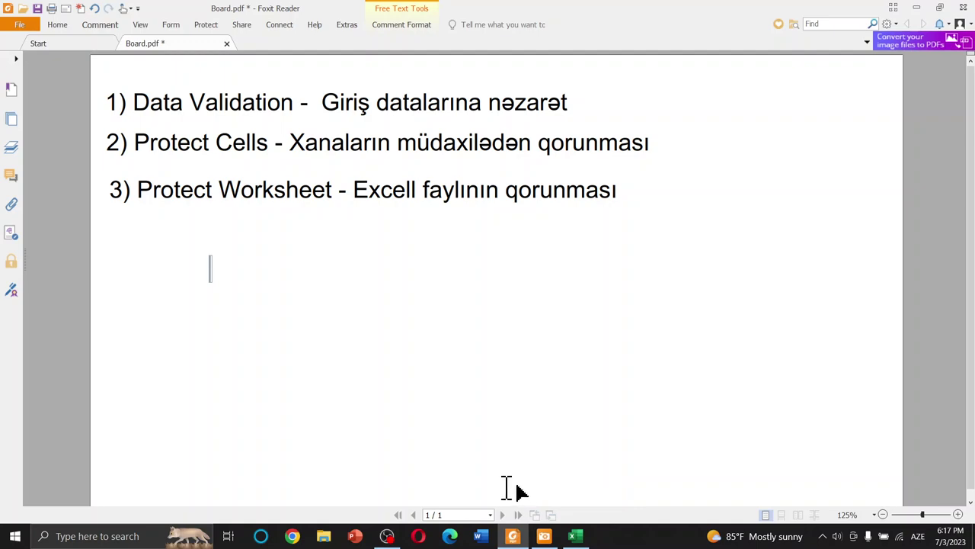
Return to the grades workbook in Excel and add a new blank Sheet3 after Sheet2.
left_click(578, 537)
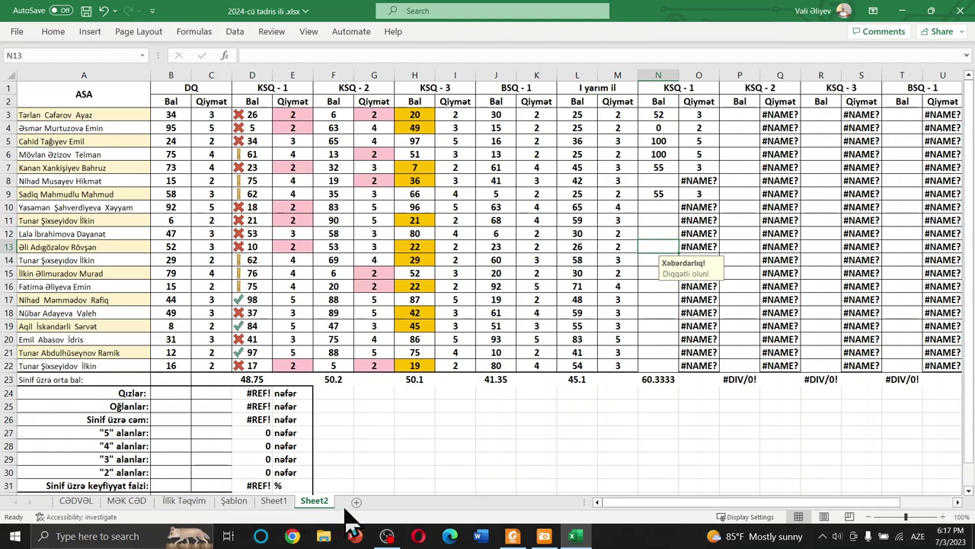
left_click(356, 502)
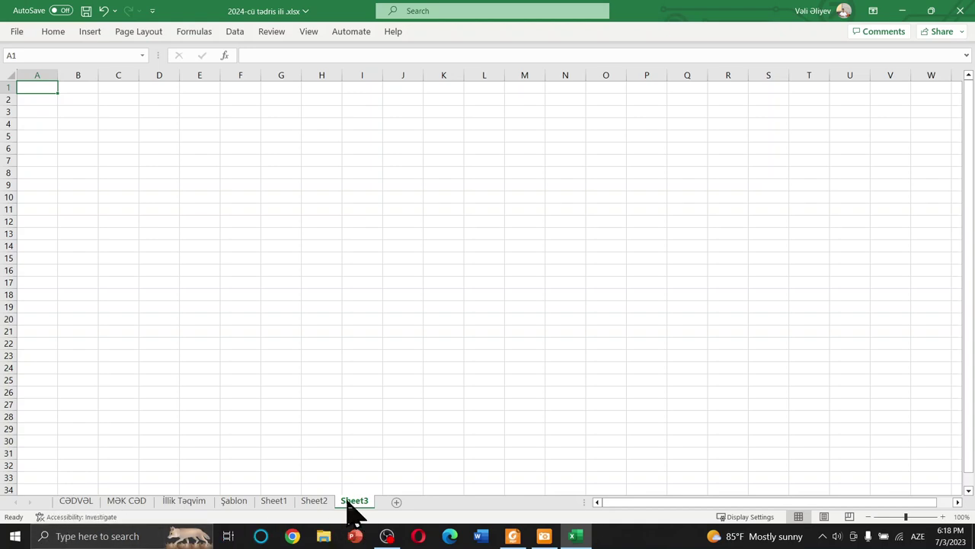
Encrypt the workbook with a password through File > Info > Protect Workbook, then close Excel.
left_click(17, 32)
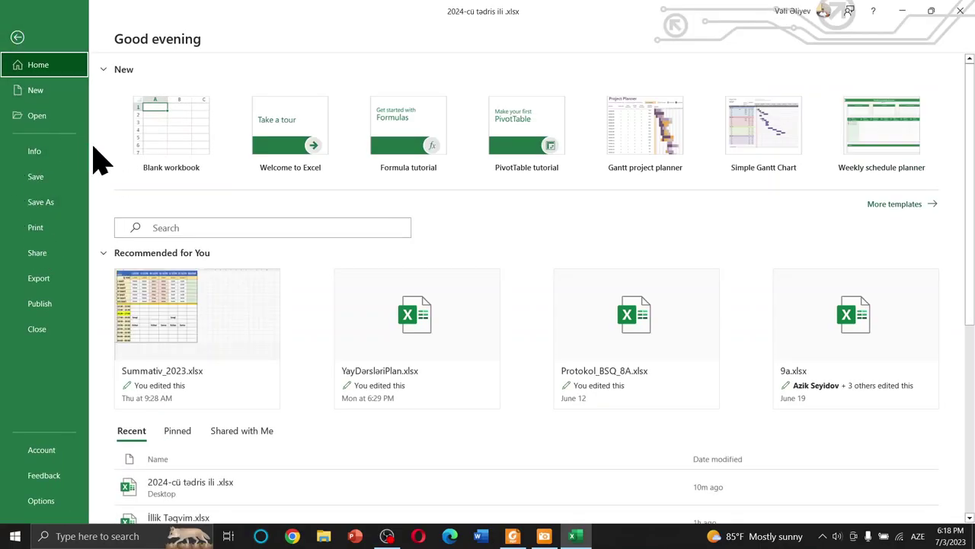
left_click(45, 150)
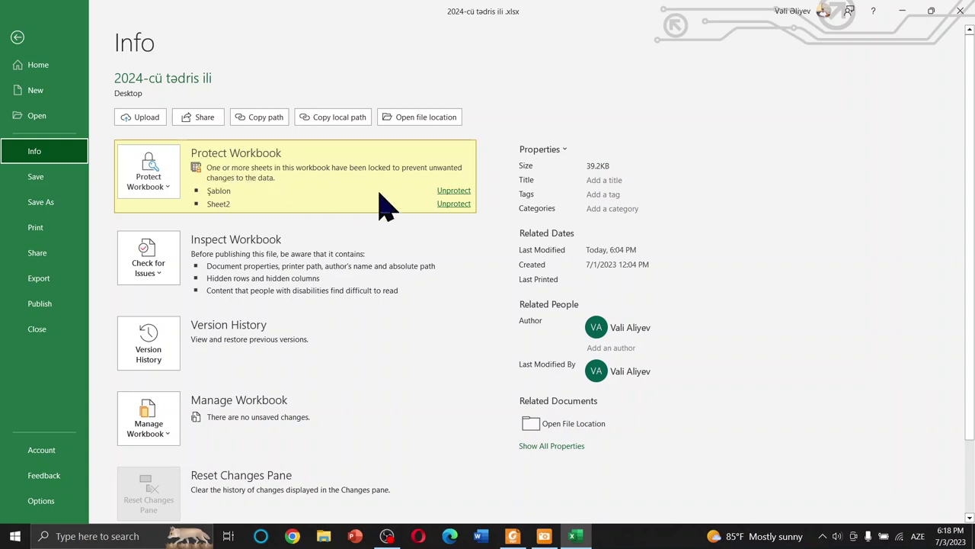
left_click(175, 192)
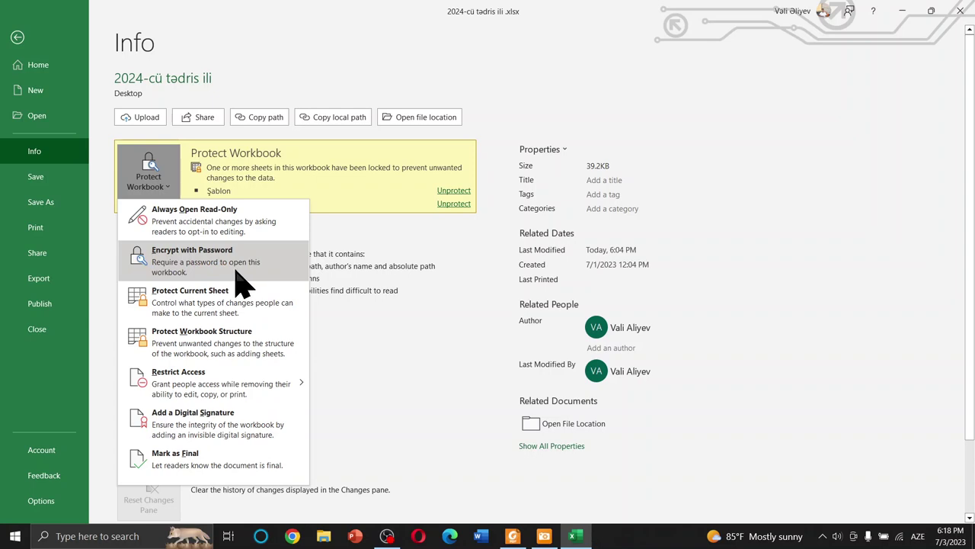
left_click(192, 259)
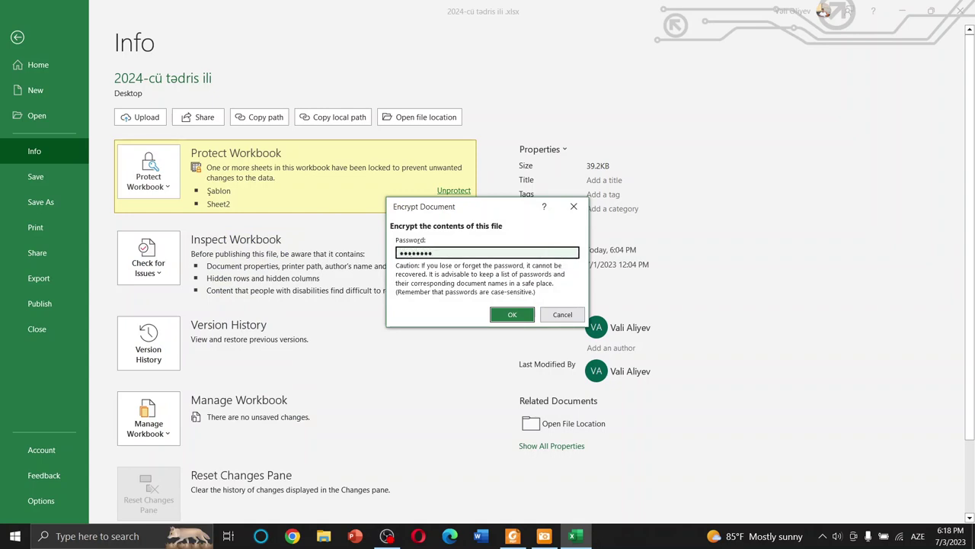
left_click(512, 316)
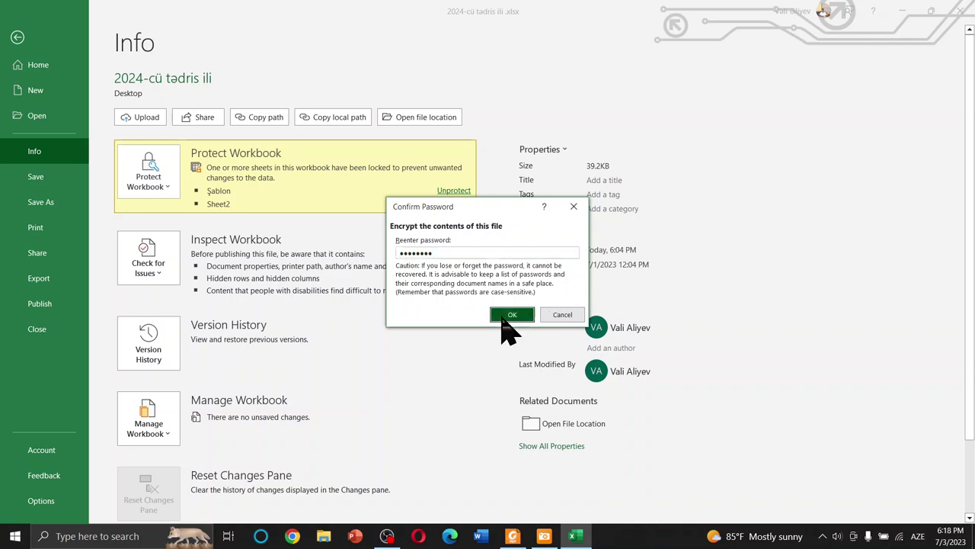
left_click(506, 314)
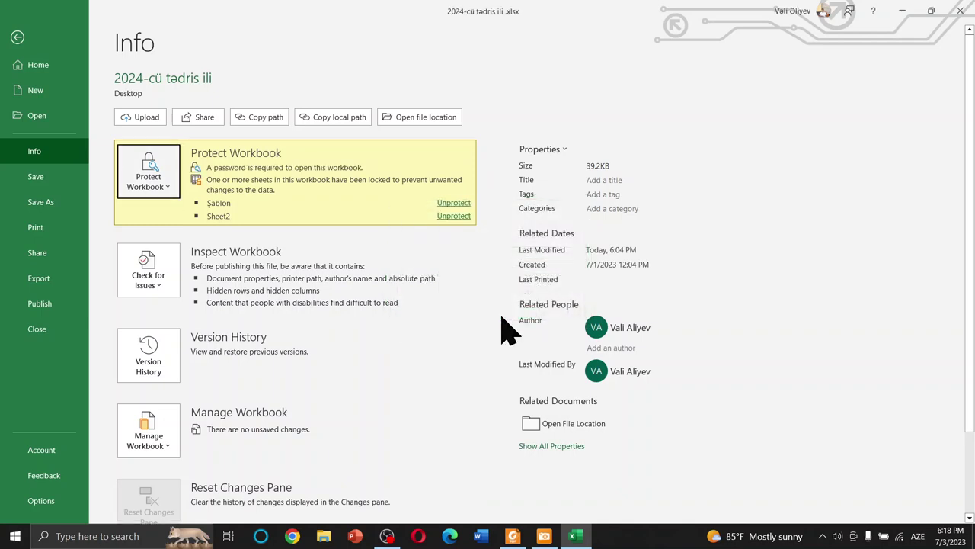
left_click(962, 11)
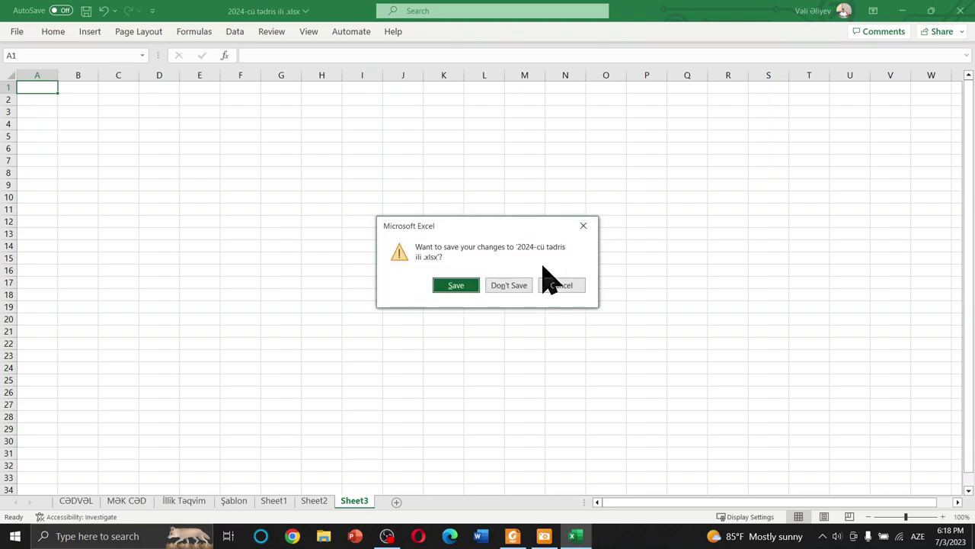
Save the workbook on closing and relaunch Excel via Windows search 'ex'.
left_click(459, 284)
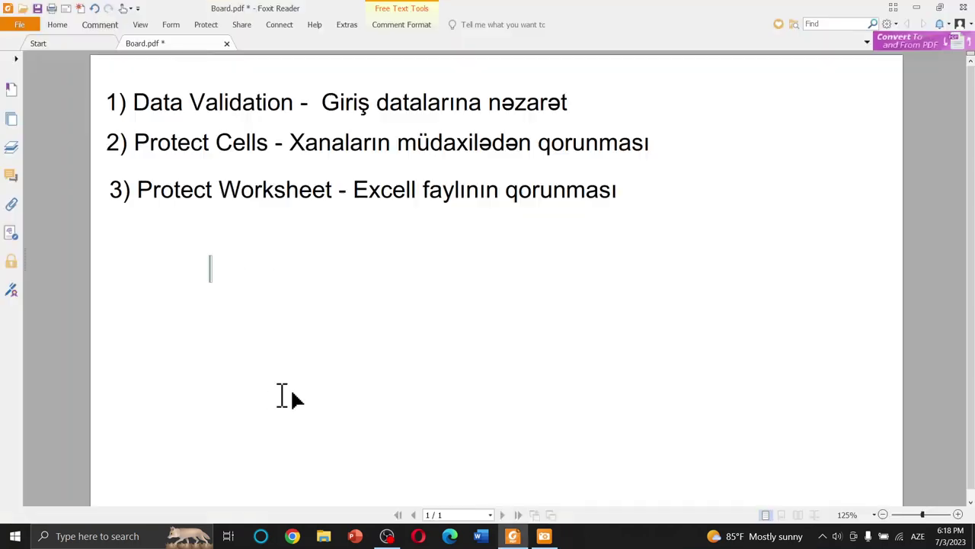
left_click(123, 537)
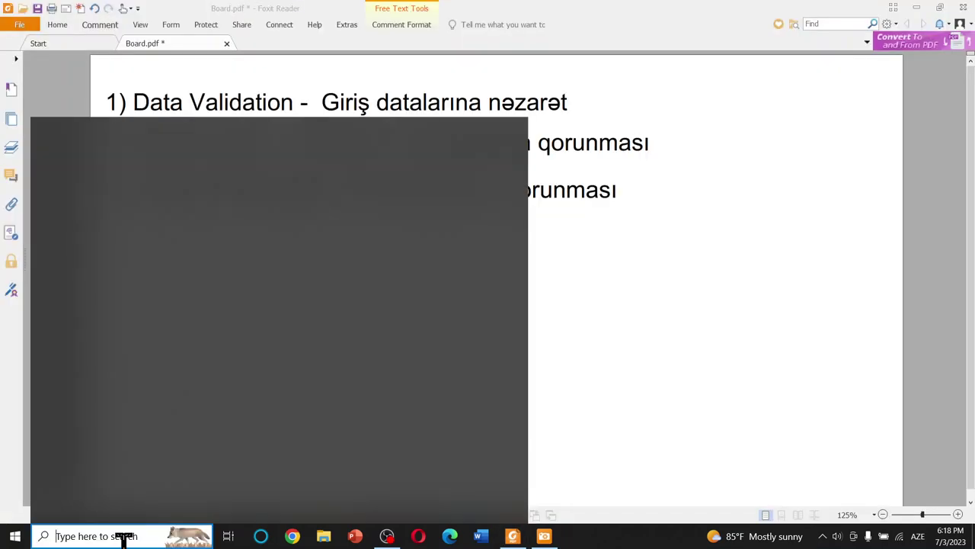
type("ex")
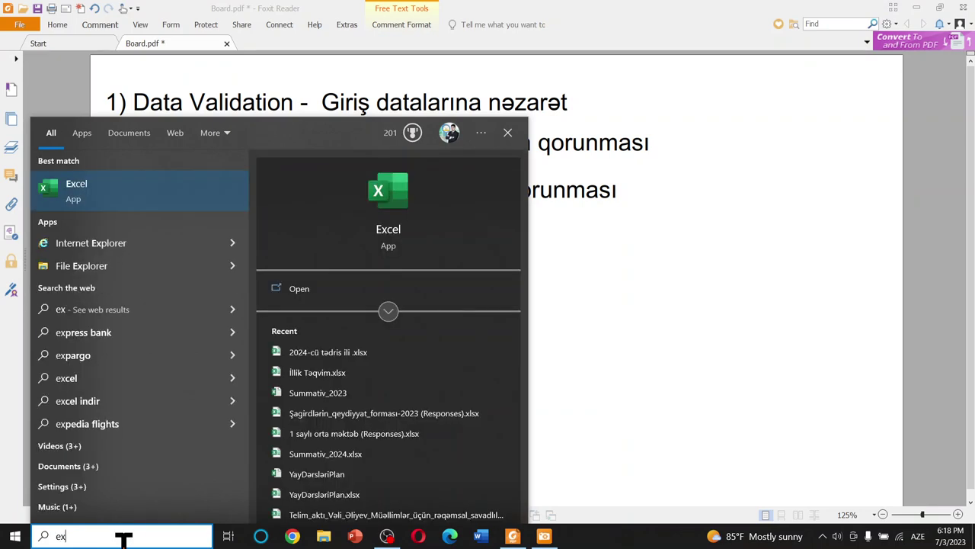
key("Return")
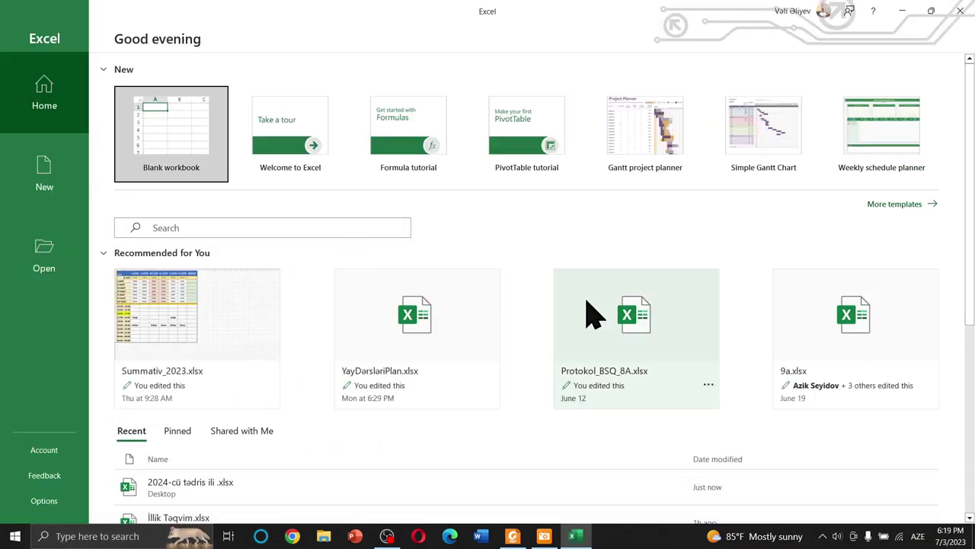
Open 2024-cü tədris ili.xlsx from Recent and enter its open password.
scroll(584, 305, "down", 1)
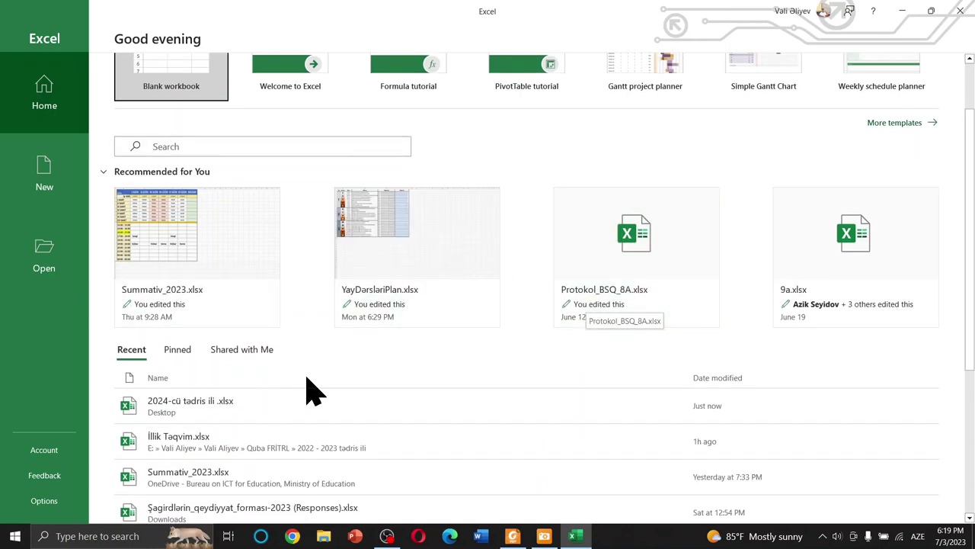
left_click(225, 407)
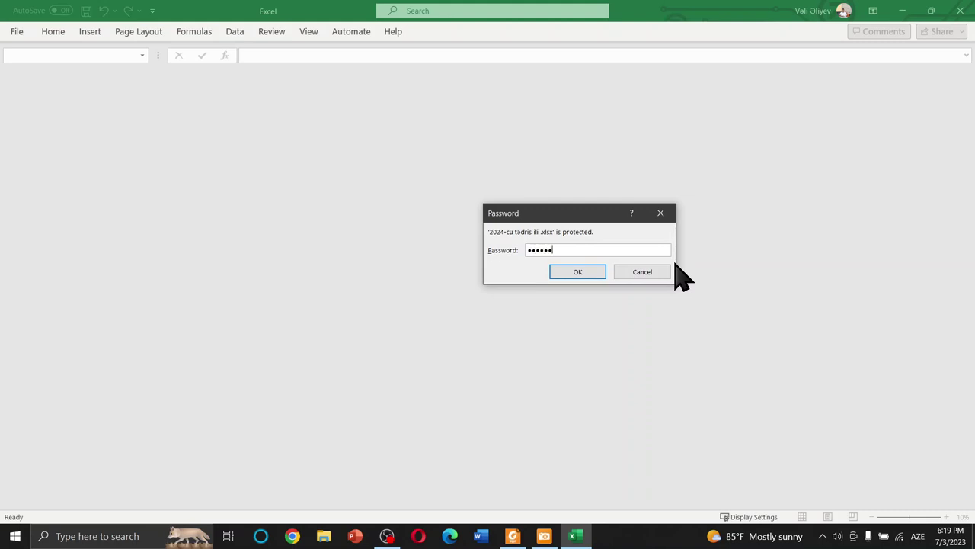
left_click(584, 272)
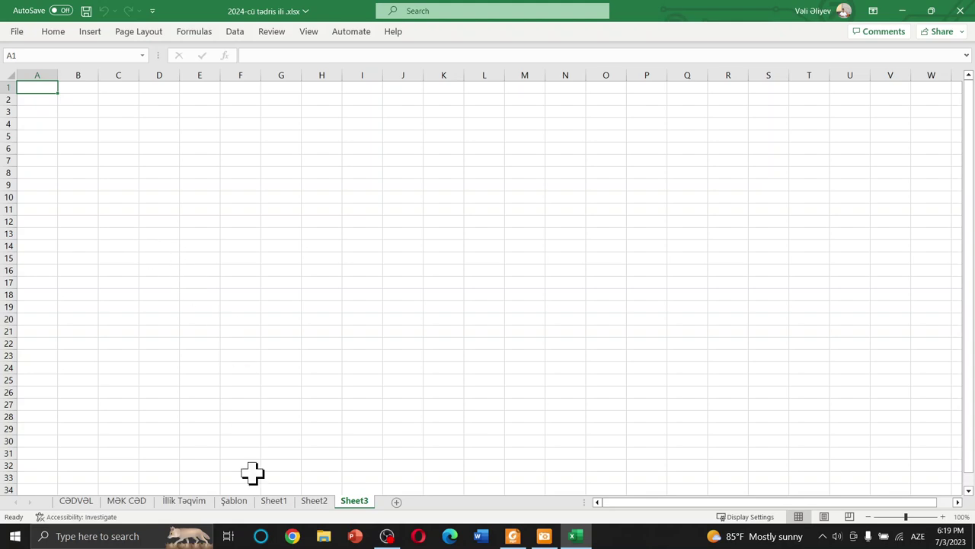
Check Sheet2's tab menu to confirm it still offers Unprotect Sheet.
left_click(315, 502)
right_click(314, 502)
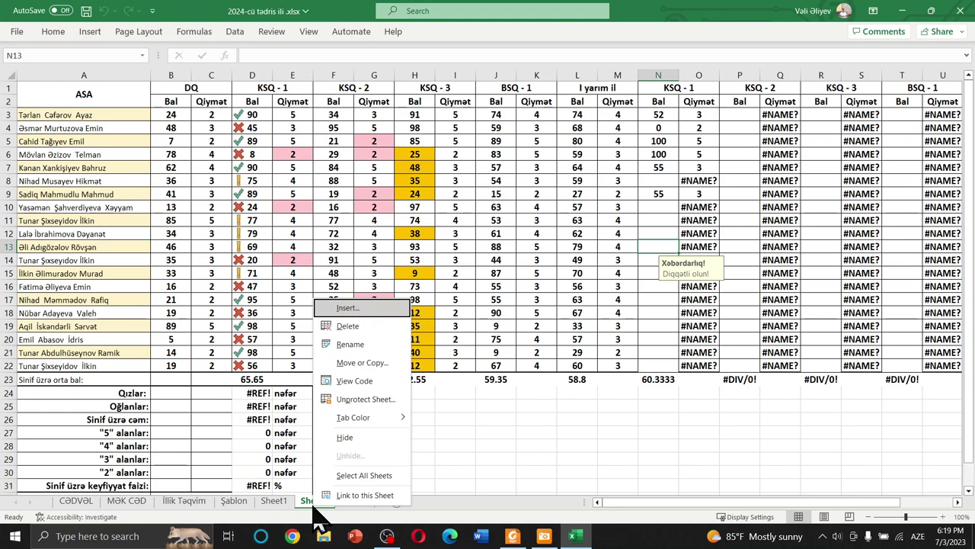
left_click(491, 442)
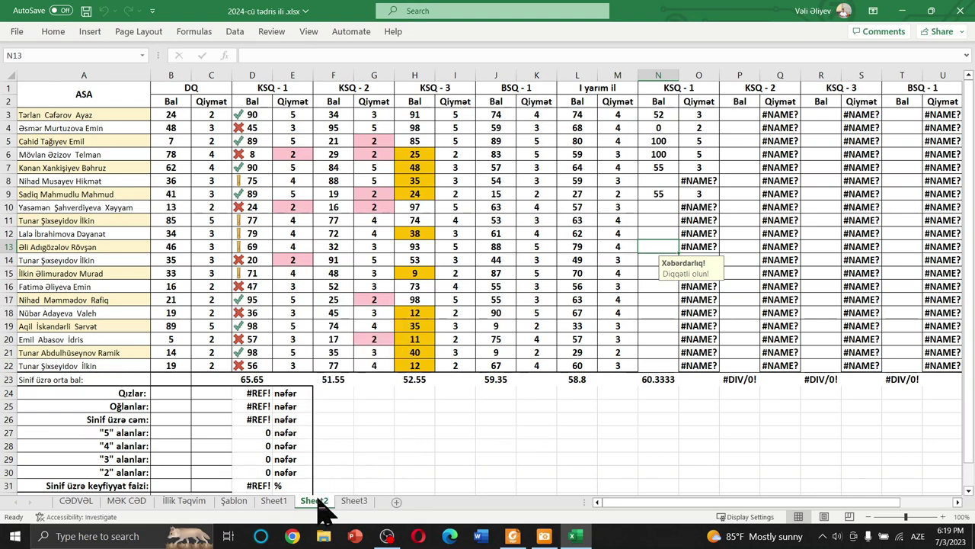
right_click(318, 499)
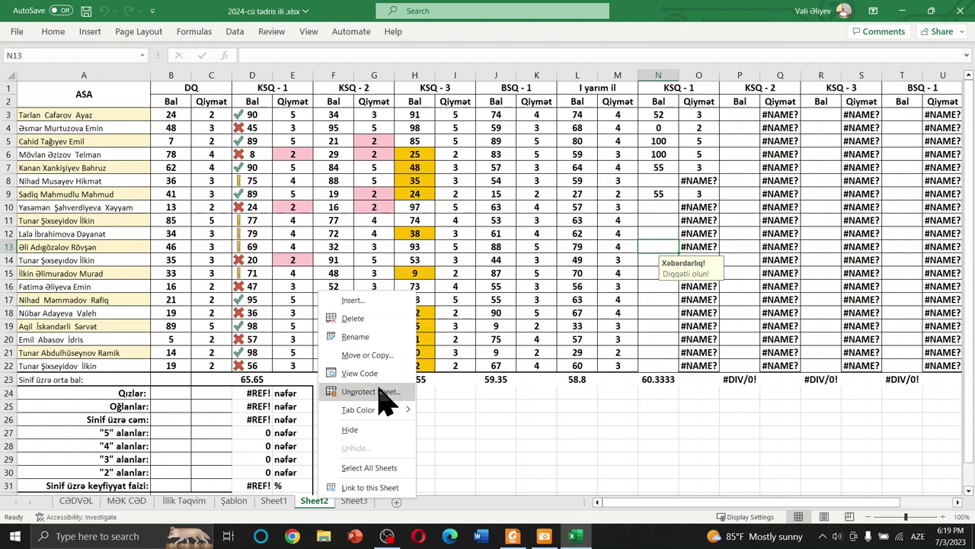
left_click(488, 447)
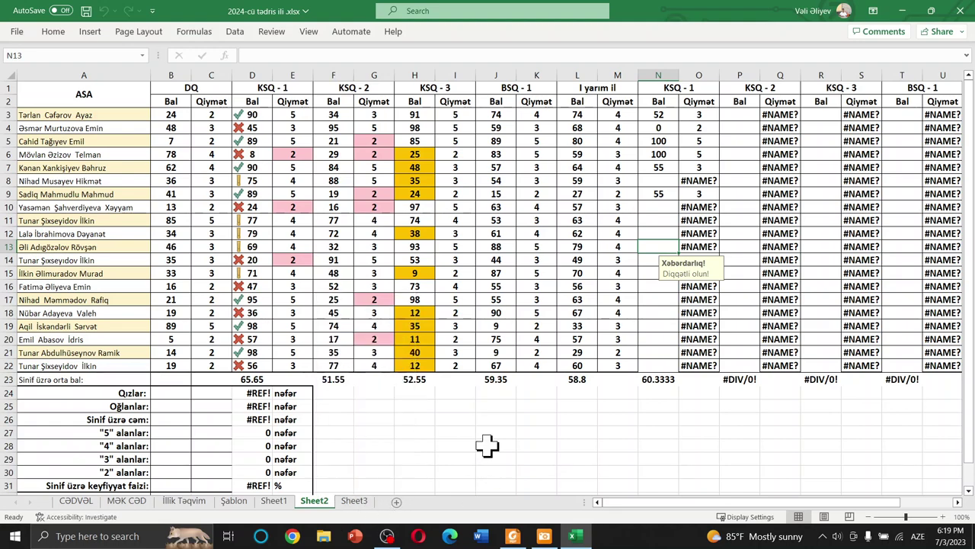
Inspect Sheet3's tab menu, view Şablon and Sheet1, then return to Sheet2.
left_click(355, 502)
right_click(355, 505)
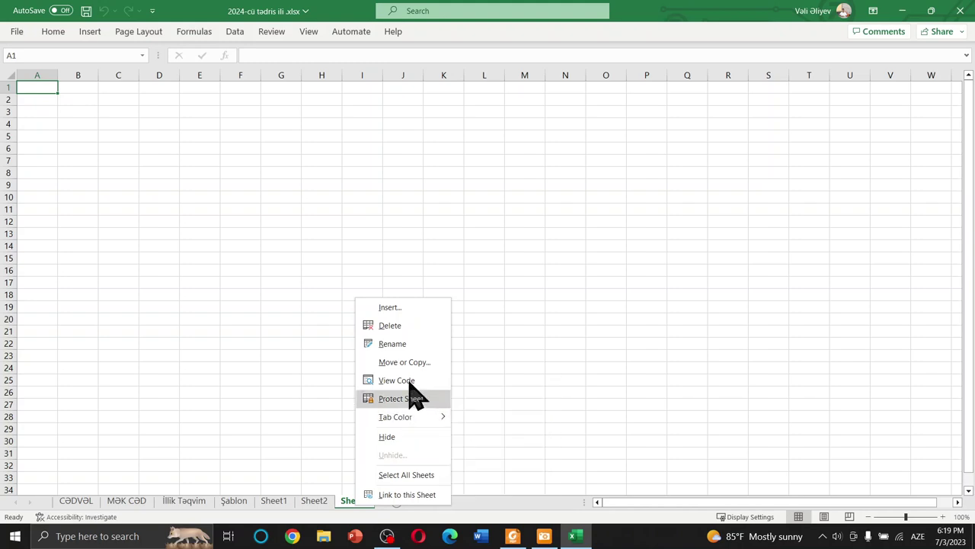
left_click(522, 319)
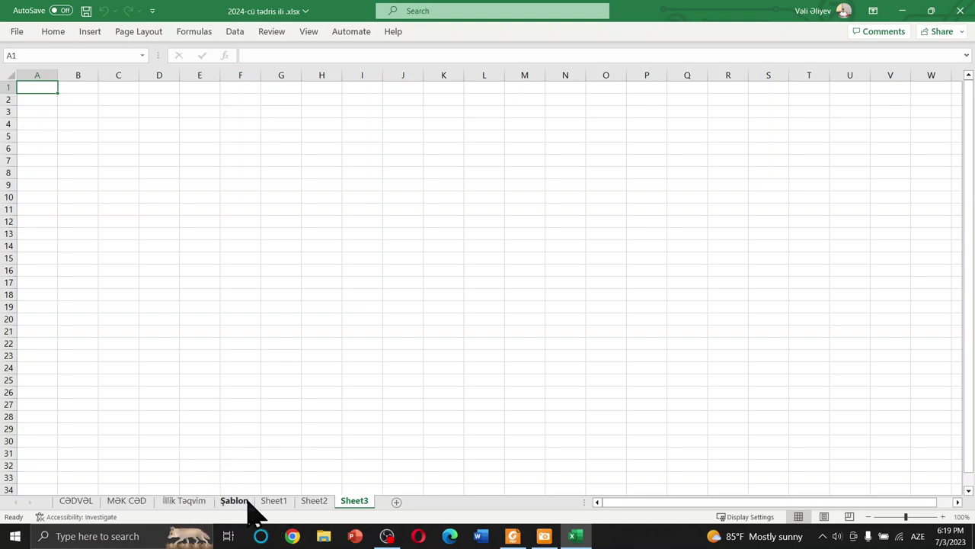
left_click(243, 507)
left_click(276, 509)
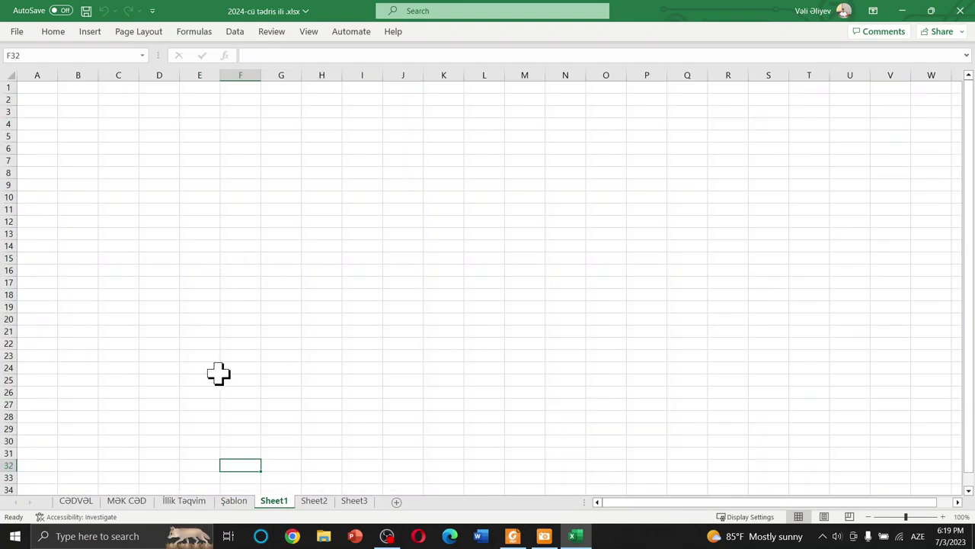
left_click(320, 504)
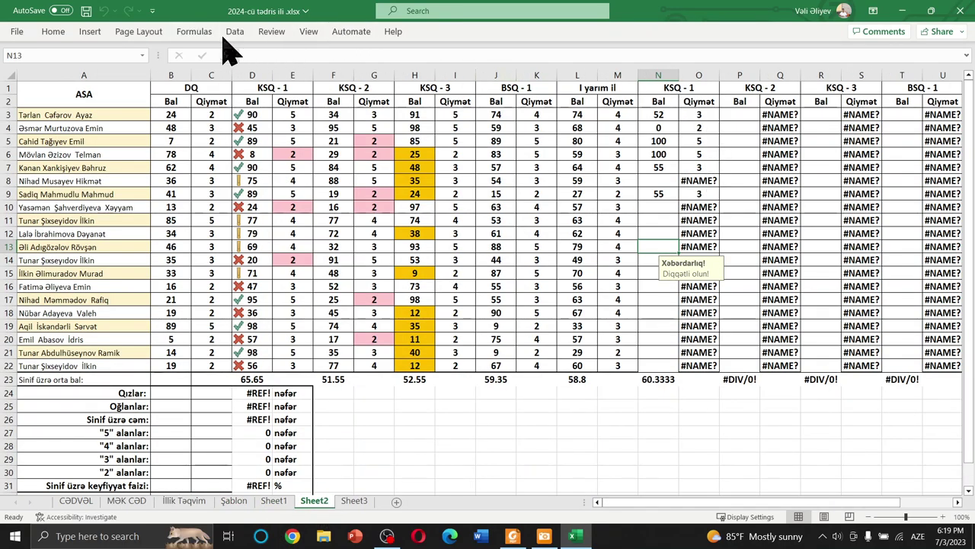
left_click(235, 31)
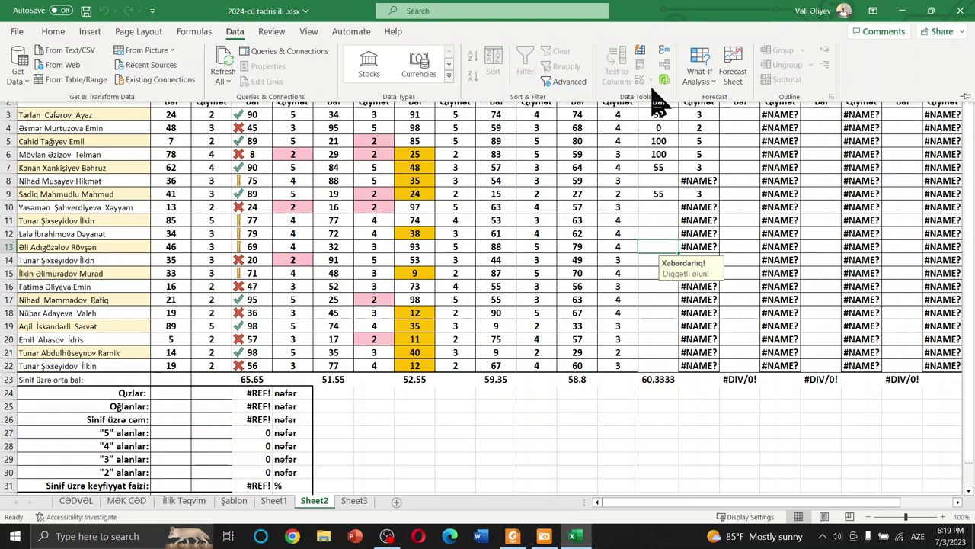
left_click(647, 242)
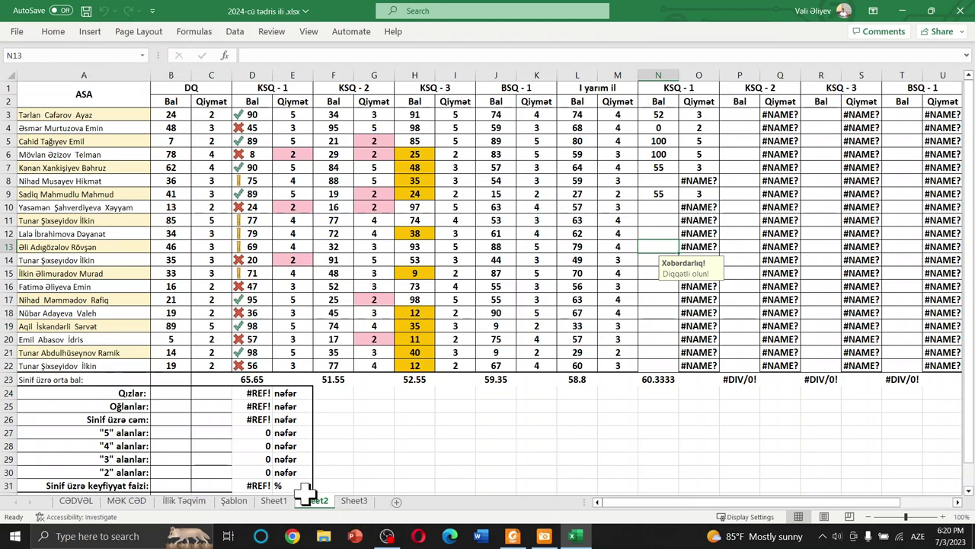
left_click(198, 503)
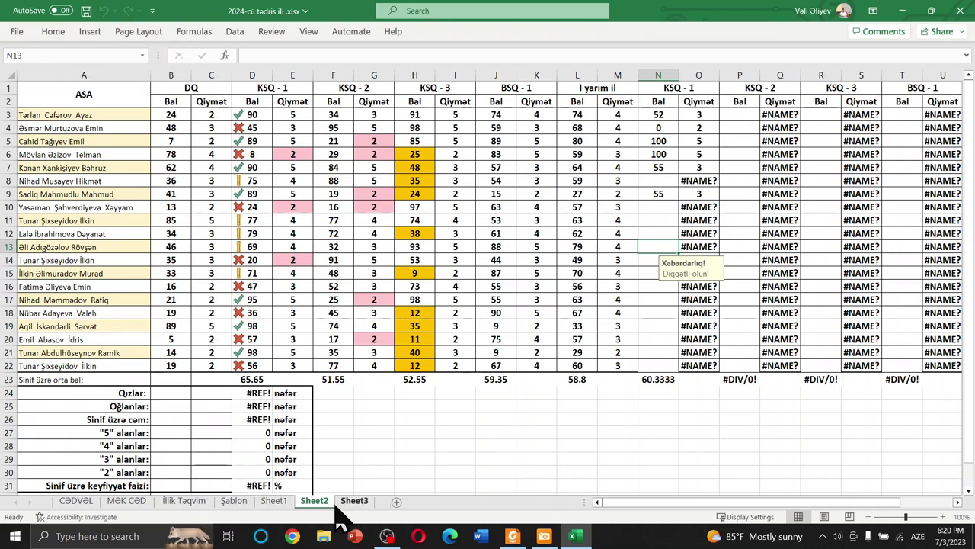
left_click(351, 500)
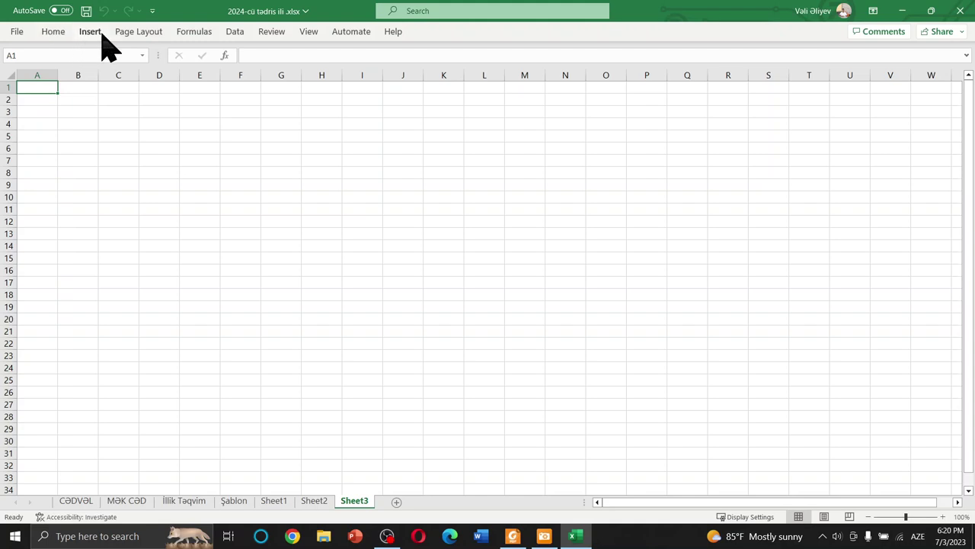
left_click(240, 36)
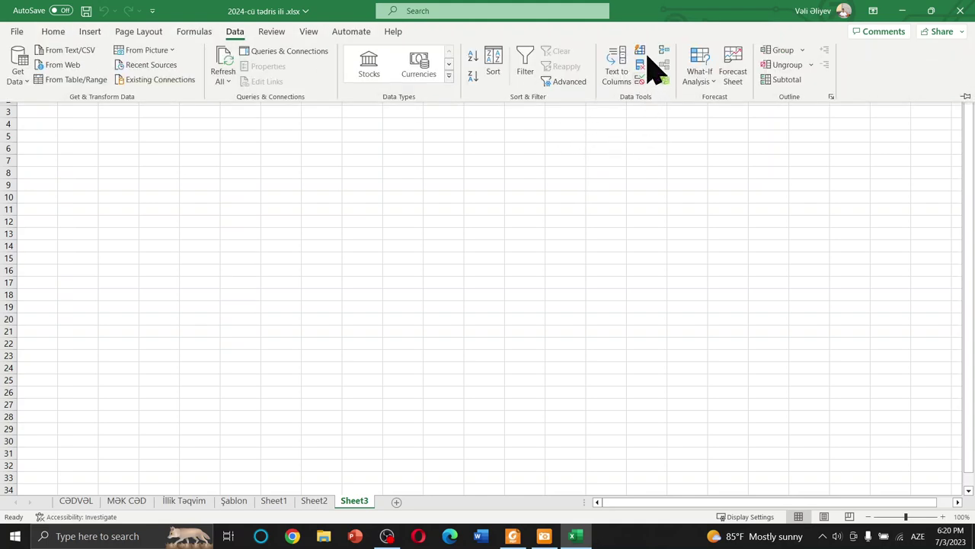
left_click(650, 79)
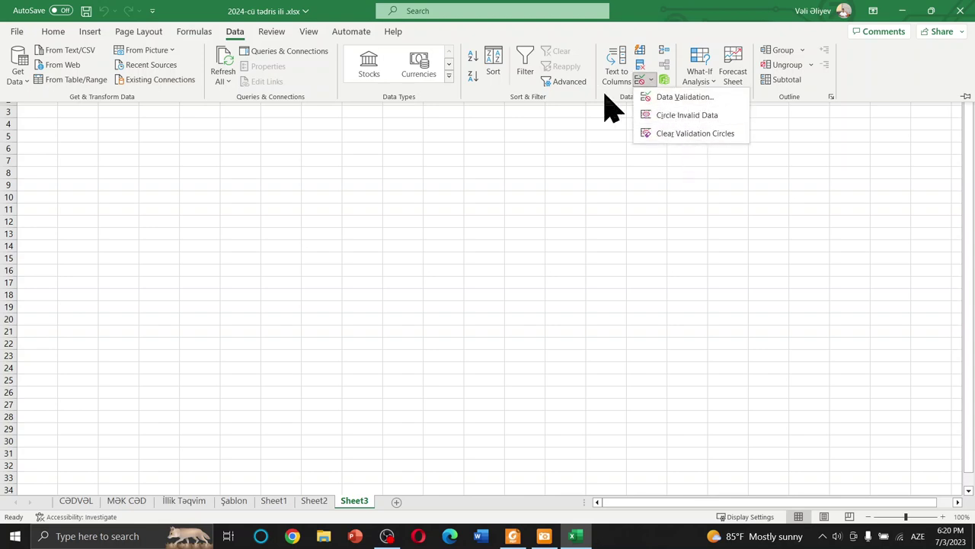
key("Escape")
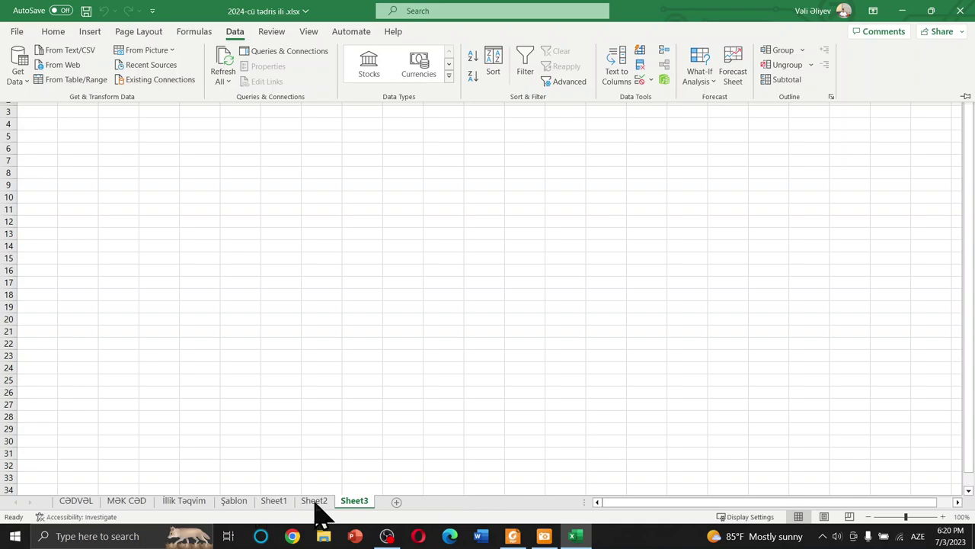
left_click(315, 504)
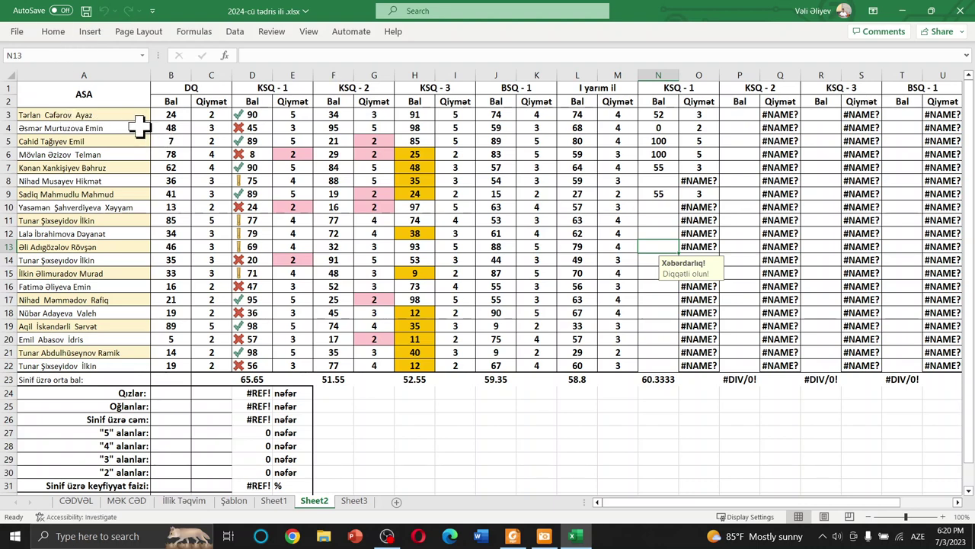
Clear the Encrypt with Password password under Protect Workbook in Info, then close Excel.
left_click(17, 32)
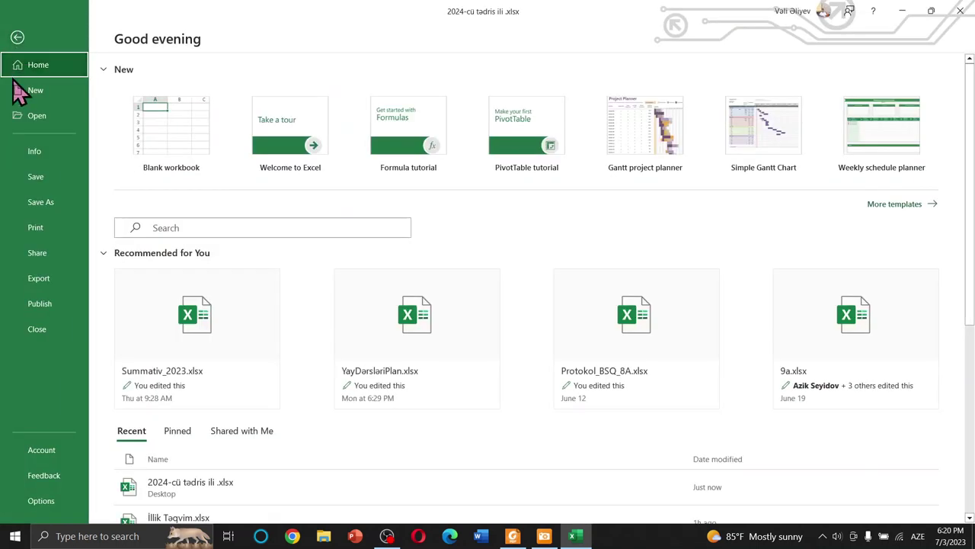
left_click(41, 154)
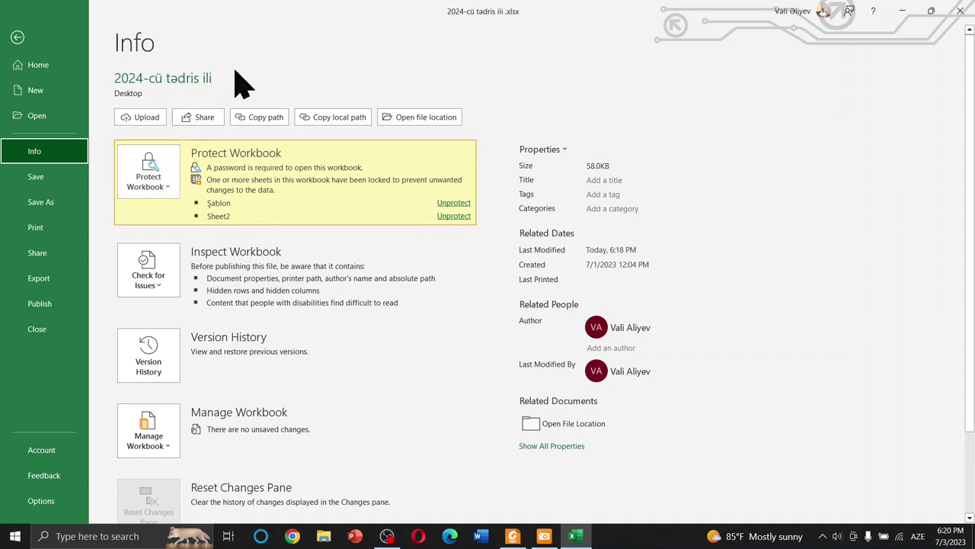
left_click(175, 202)
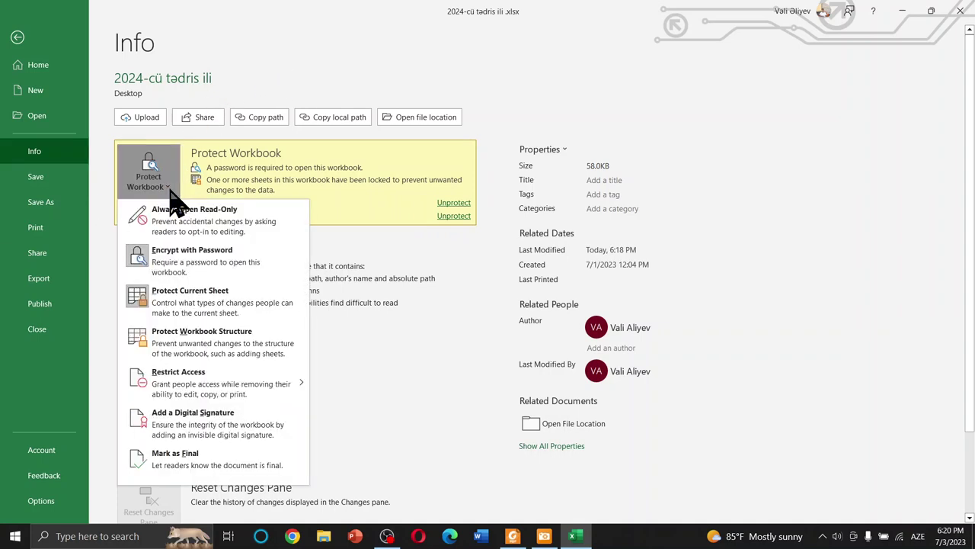
left_click(139, 259)
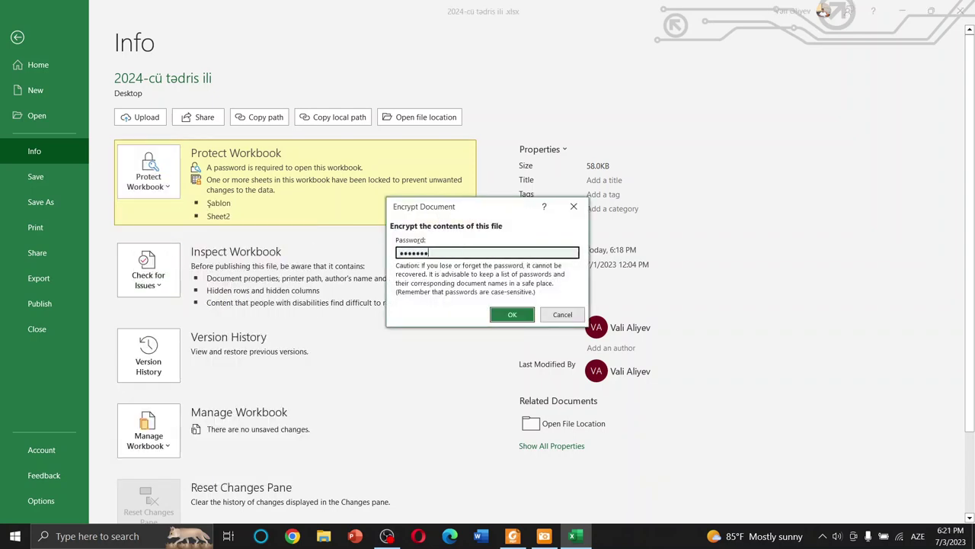
left_click(511, 317)
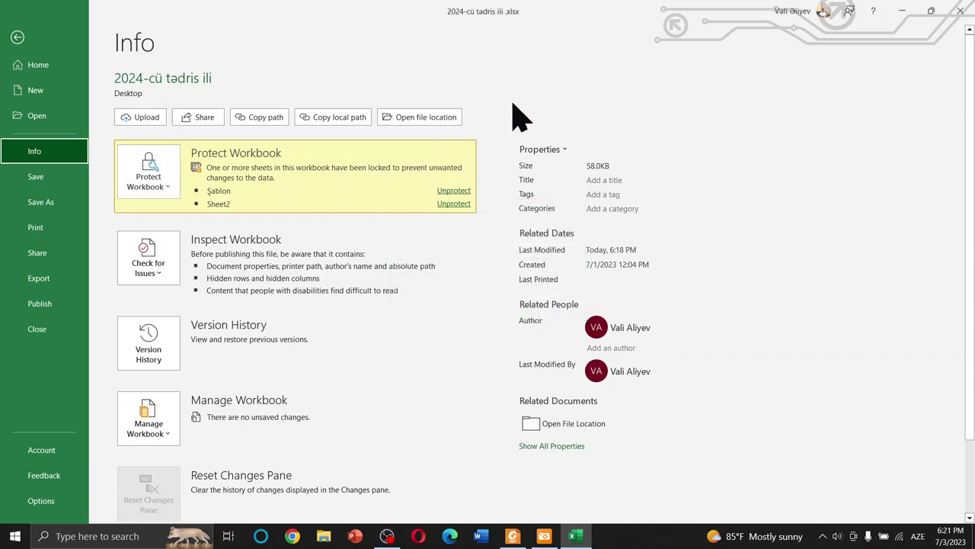
key("Escape")
left_click(961, 12)
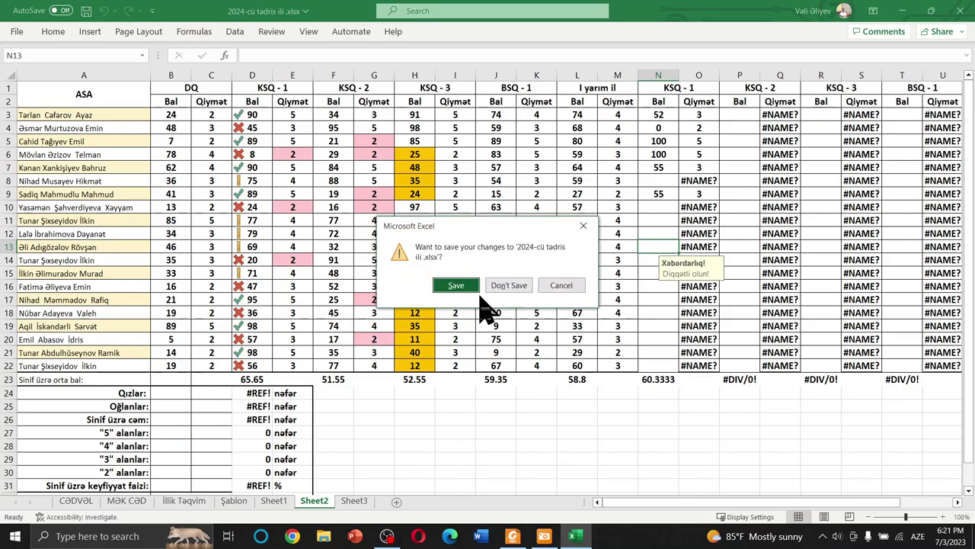
Save, reopen 2024-cü tədris ili.xlsx with no password prompt, then bring ACDSee forward.
left_click(466, 284)
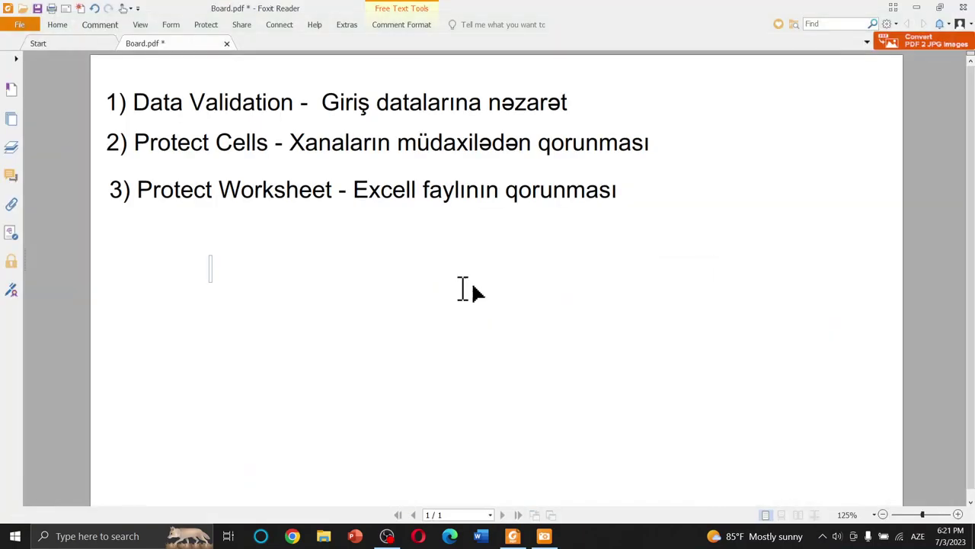
left_click(116, 533)
left_click(111, 290)
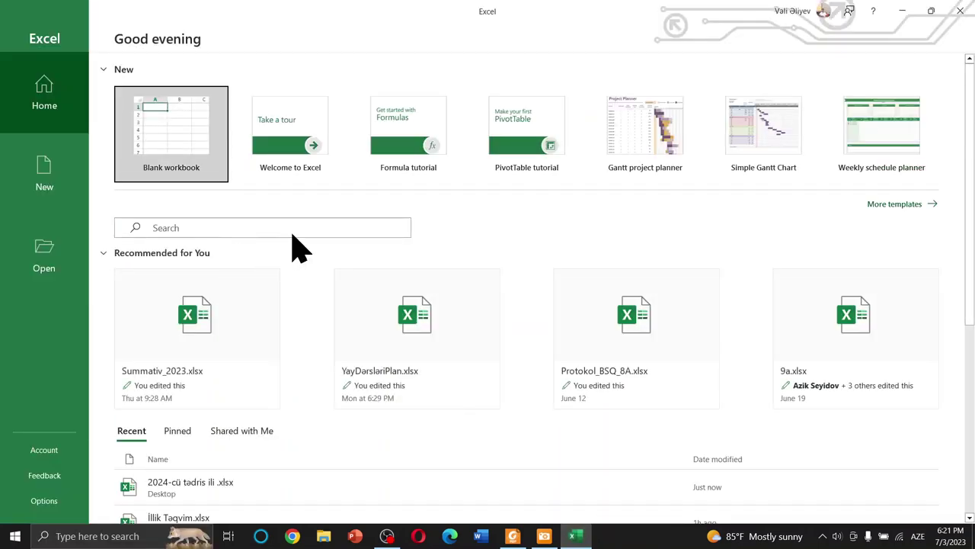
left_click(211, 495)
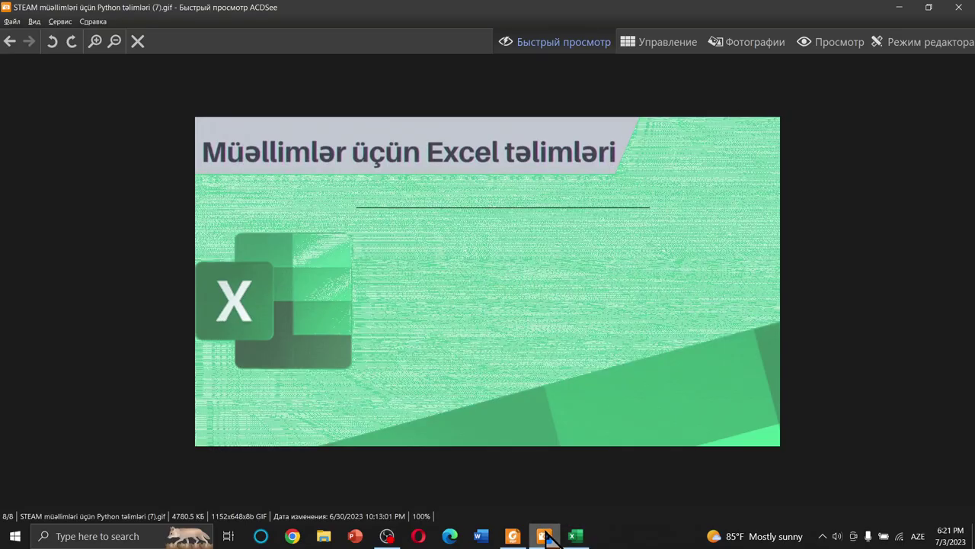
left_click(546, 536)
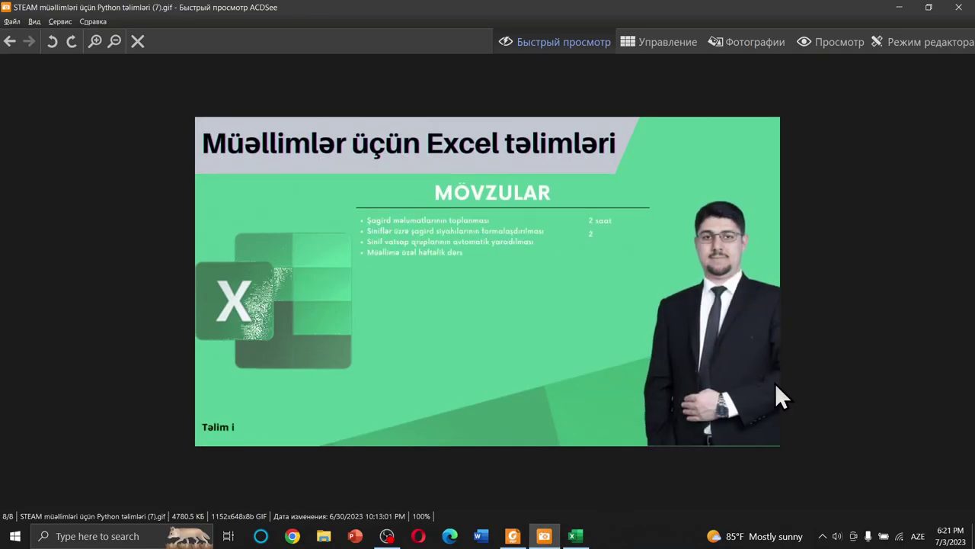